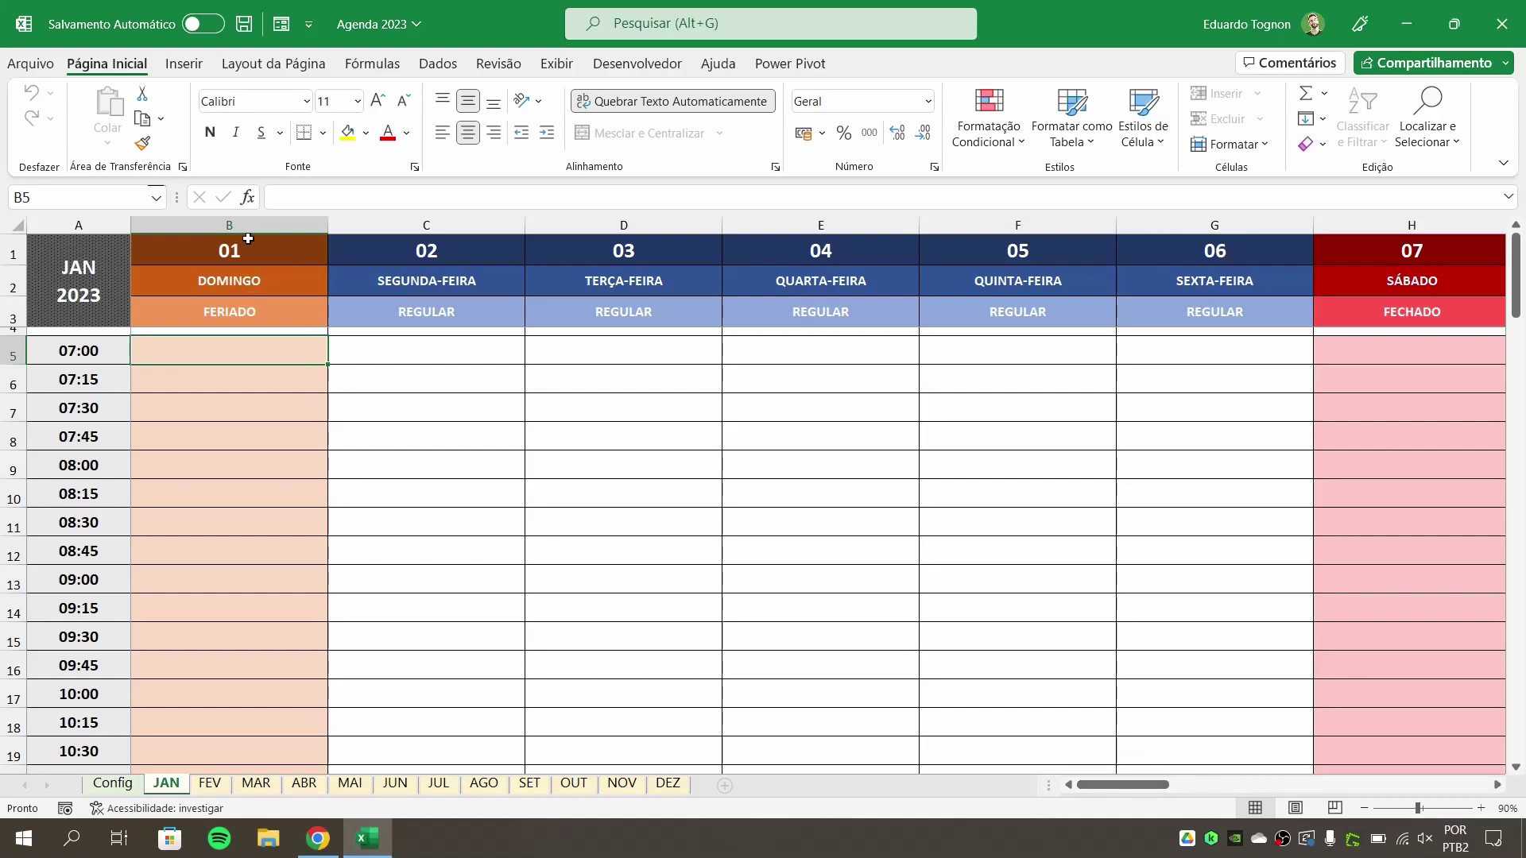
Examine the day-type row and the day columns through day 31 on the JAN sheet
click(292, 313)
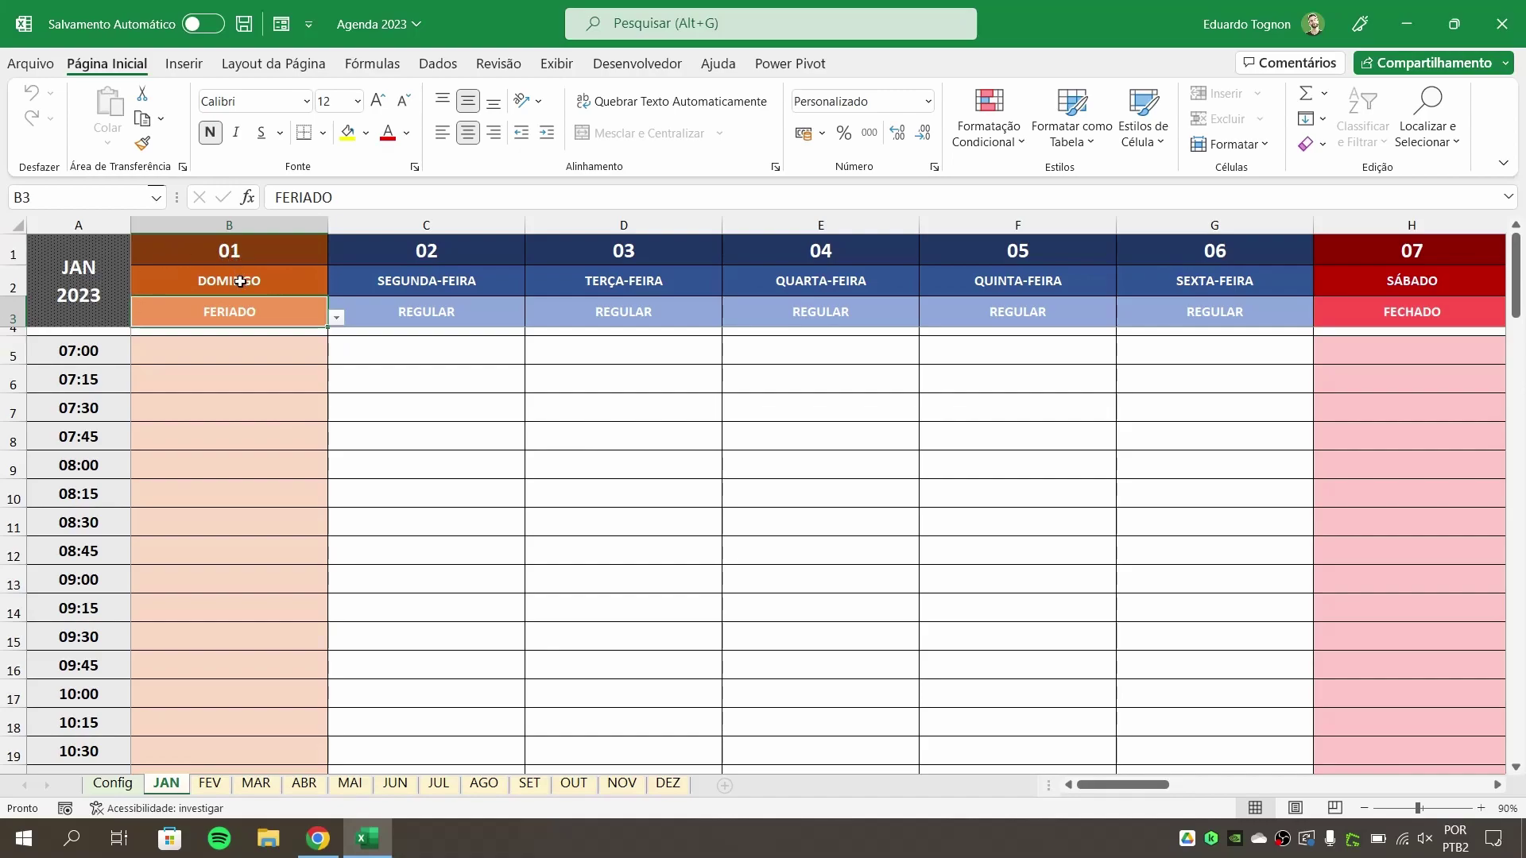
click(437, 314)
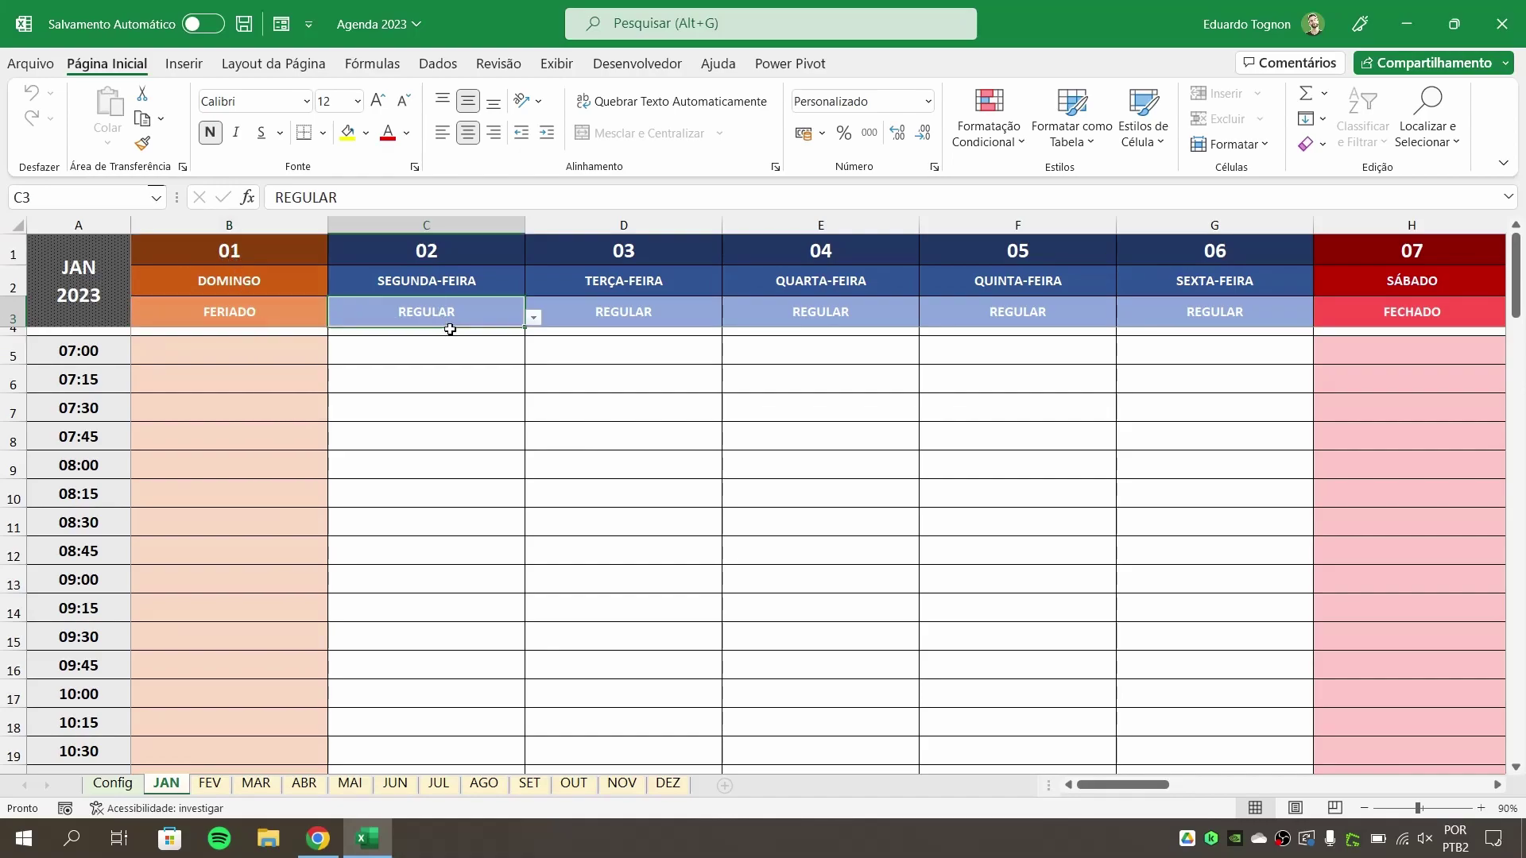
click(589, 314)
click(768, 314)
click(928, 318)
click(1415, 310)
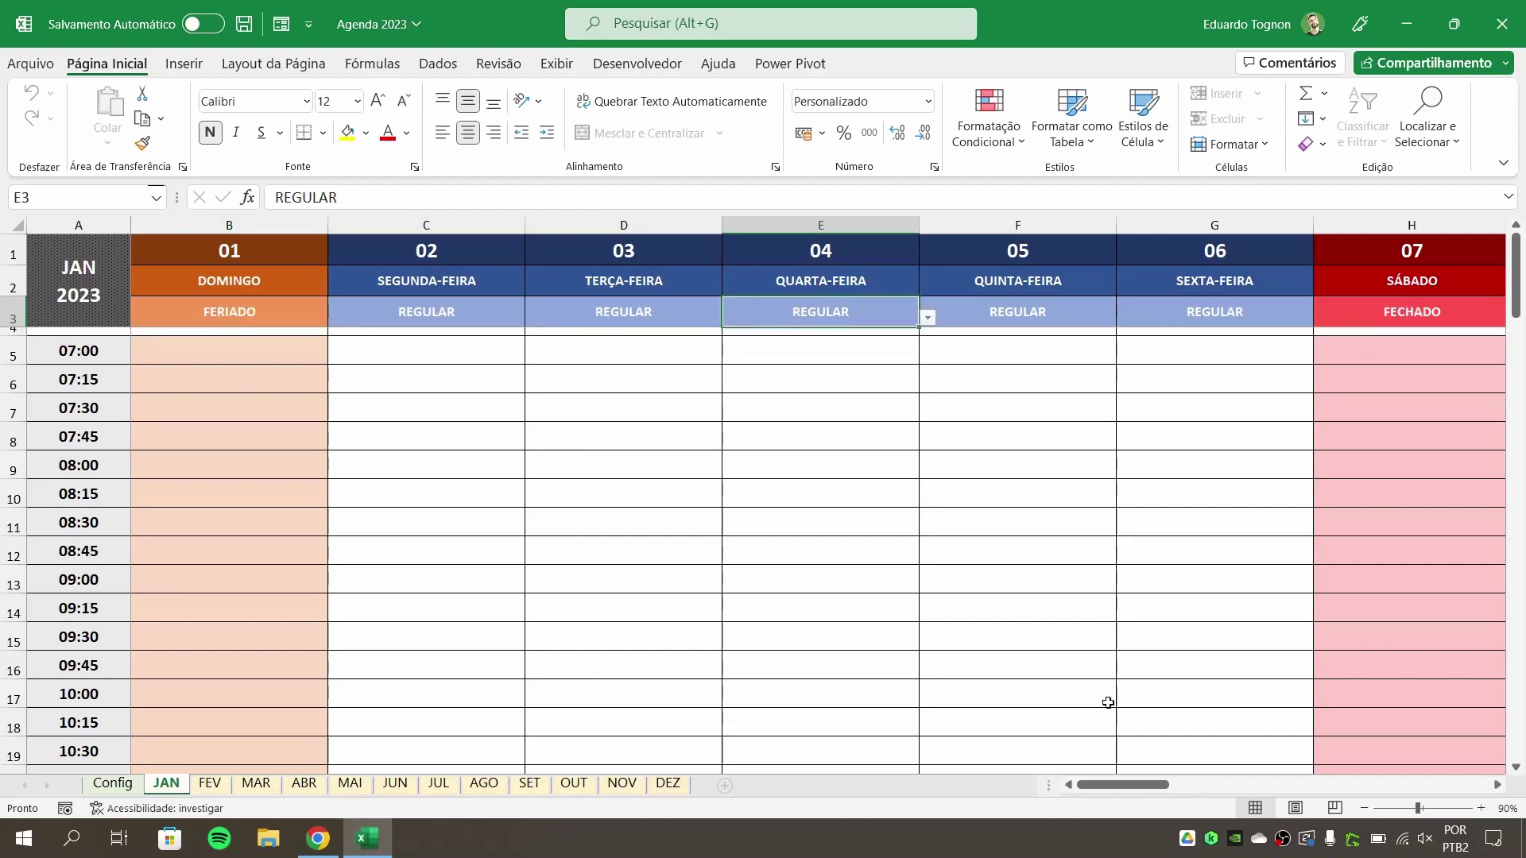
drag(1103, 785, 1447, 795)
click(1498, 785)
click(1497, 784)
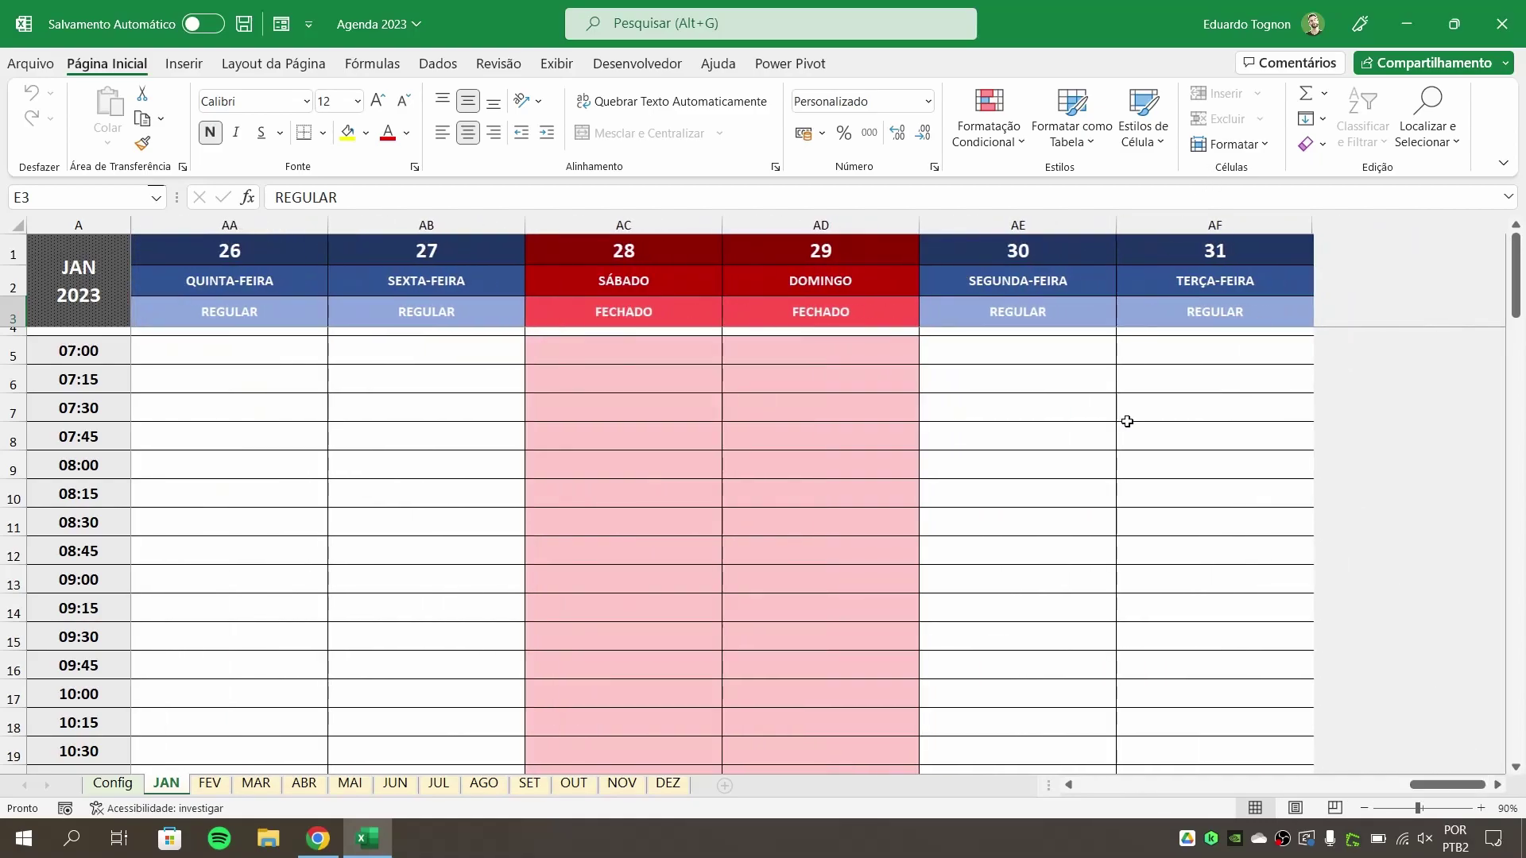
drag(1446, 787, 1078, 787)
Look through the time slots in column A of the JAN sheet down to the last row
scroll(310, 427, down, 2)
scroll(310, 427, down, 7)
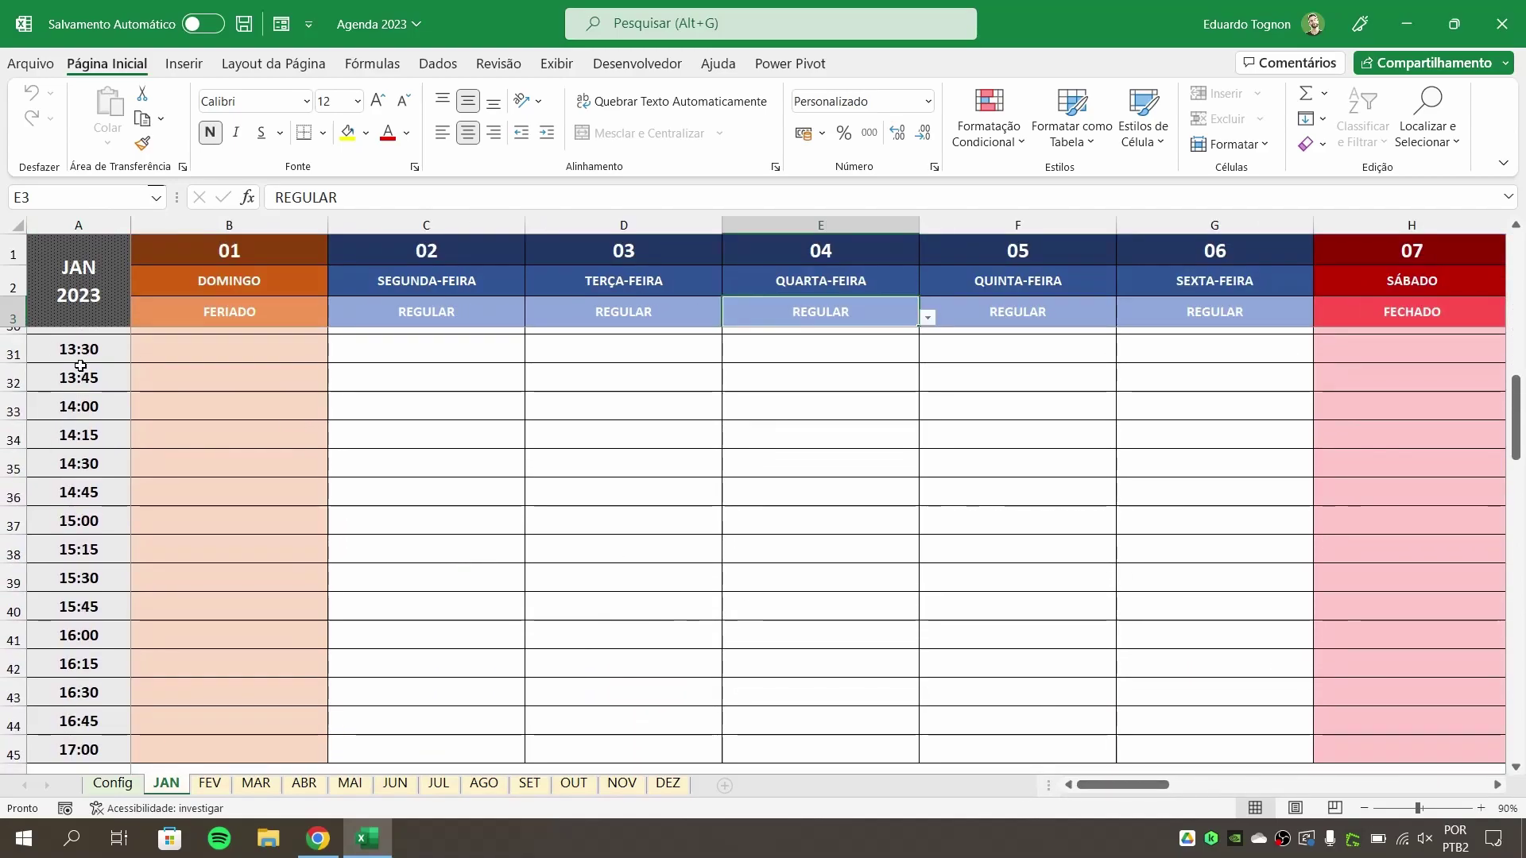
scroll(80, 366, down, 3)
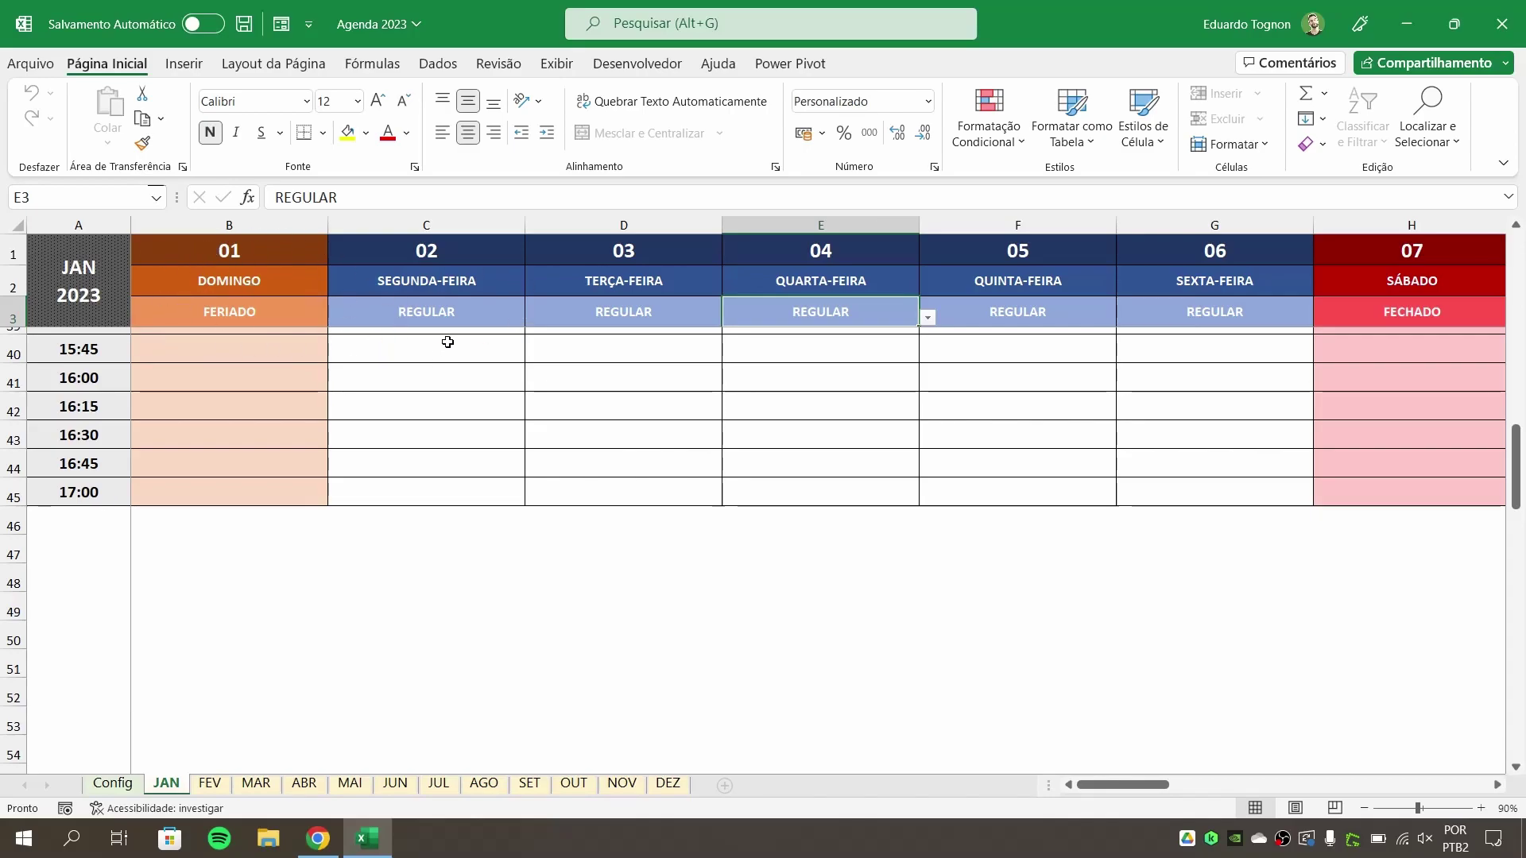
scroll(767, 453, up, 1)
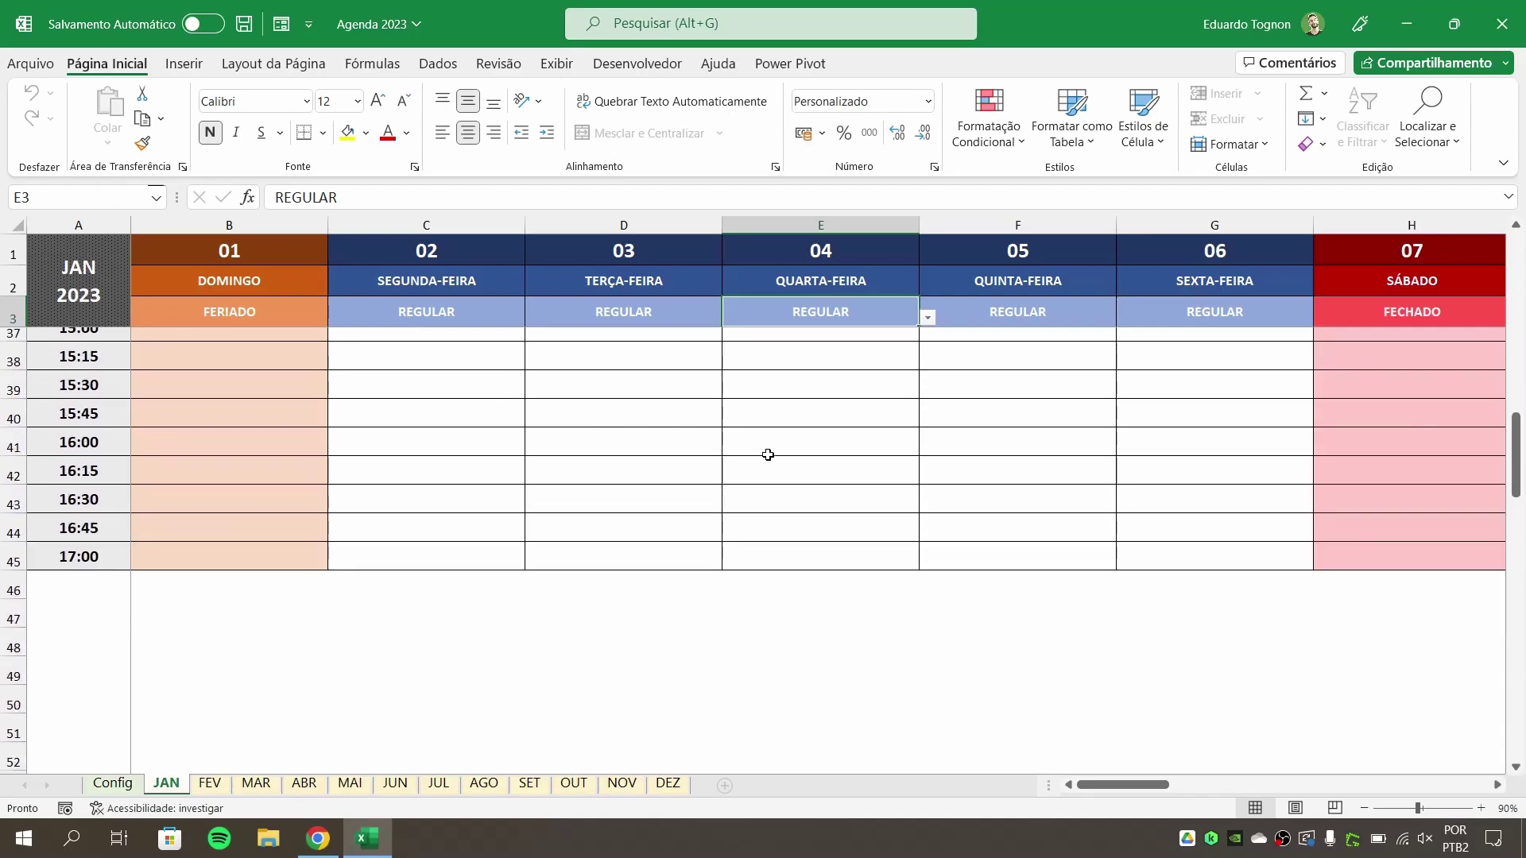
scroll(768, 455, up, 1)
drag(1516, 449, 1519, 235)
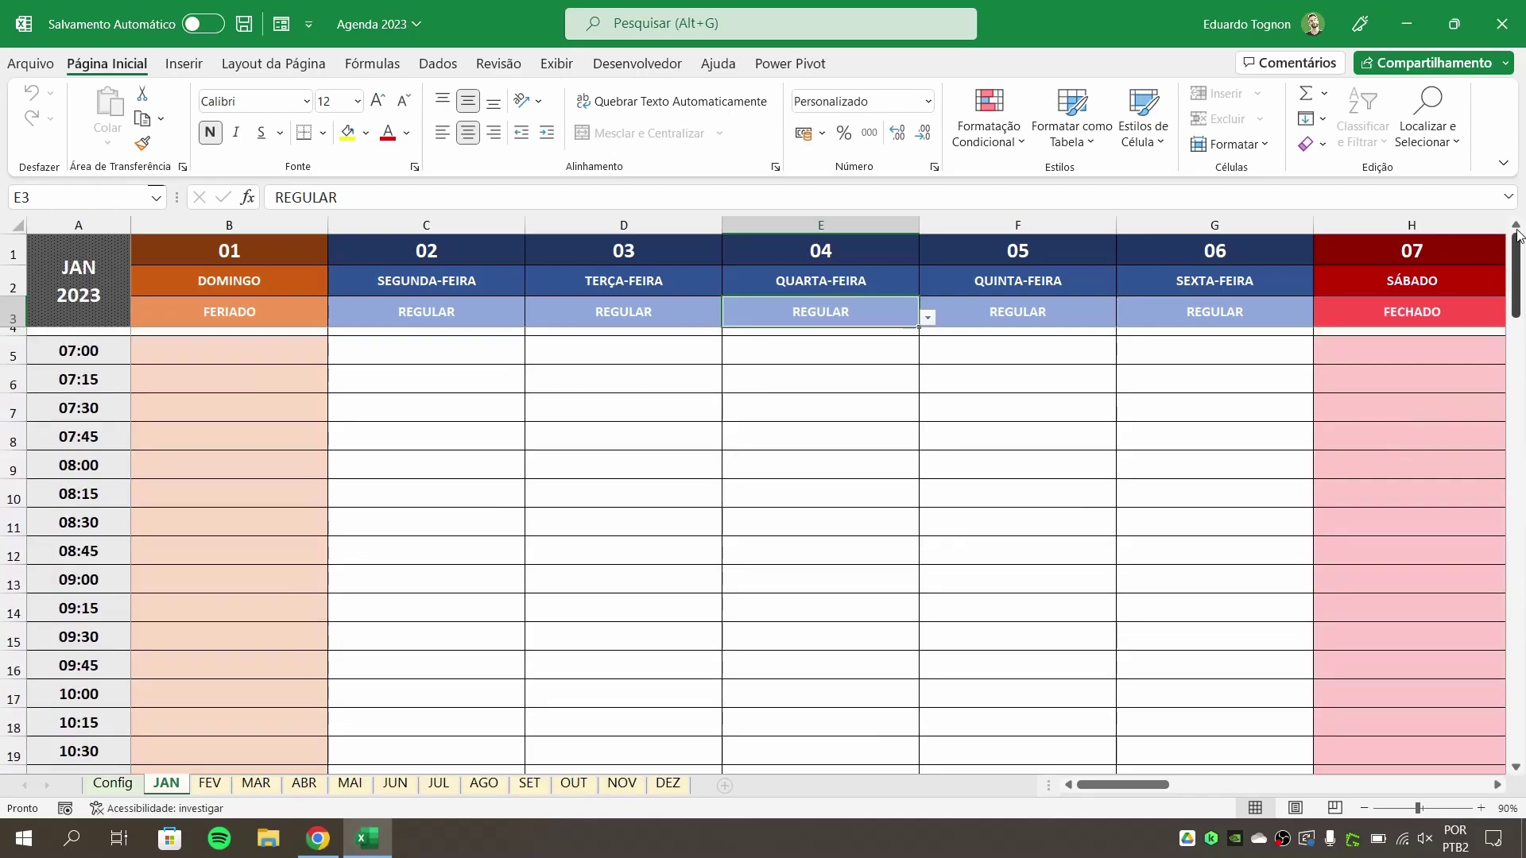
Try the FERIADO day type and the FOLGA day type on day 04 in cell E3
click(440, 314)
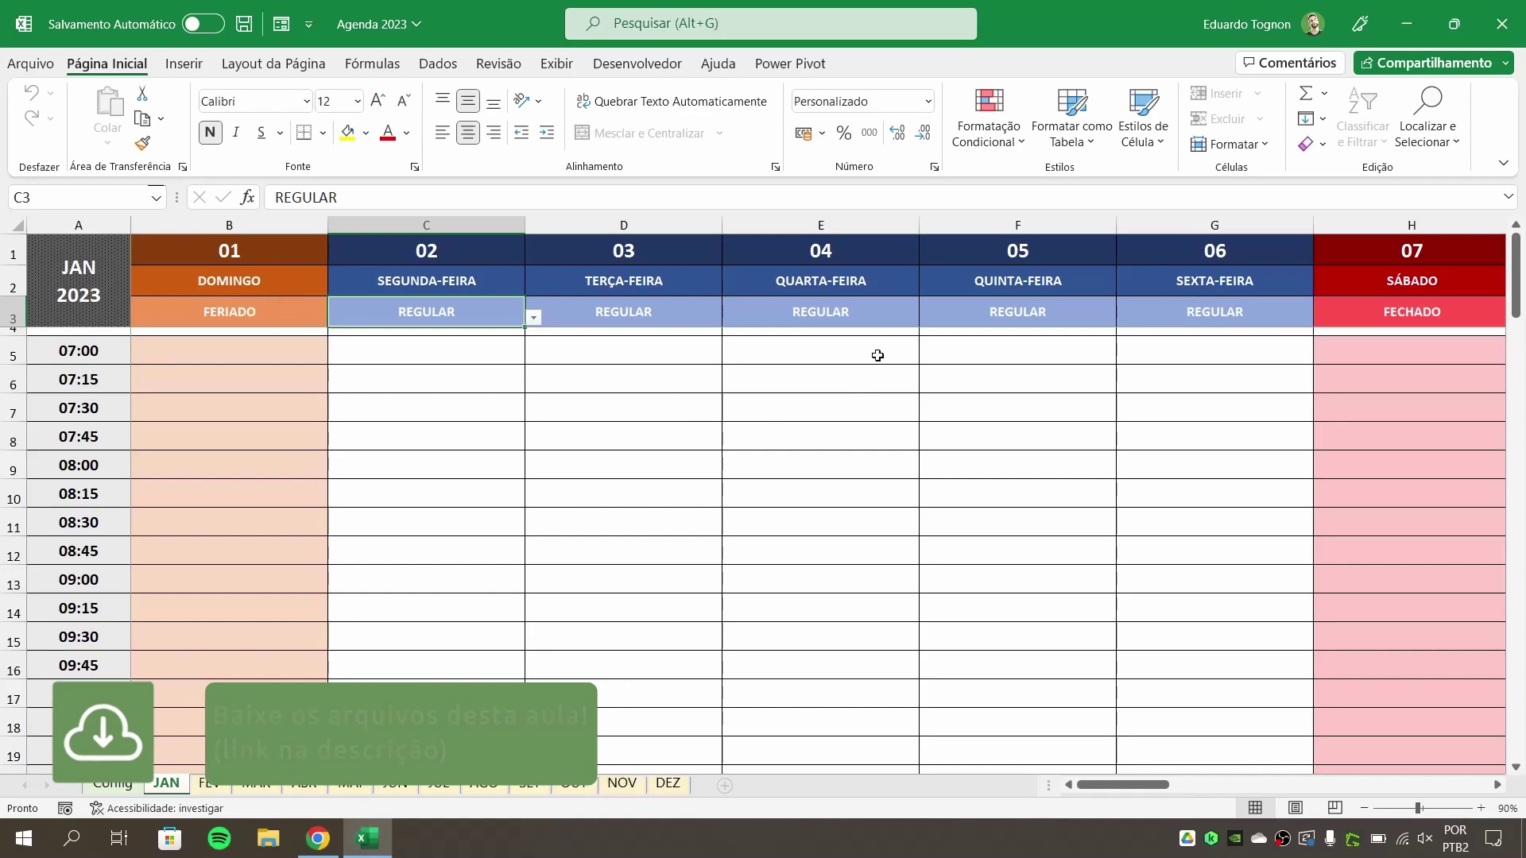
click(874, 309)
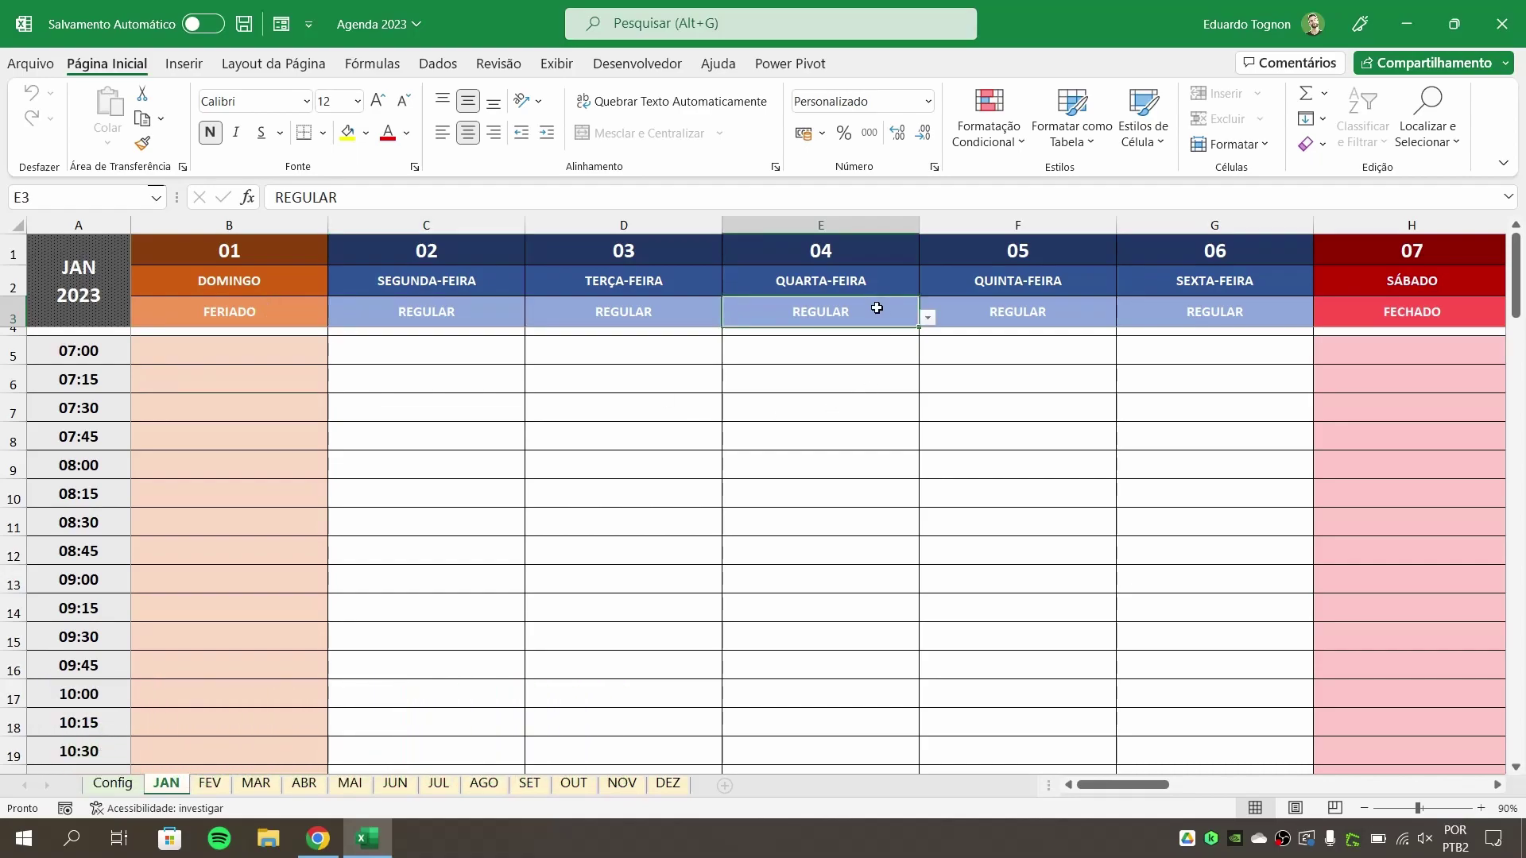
click(928, 318)
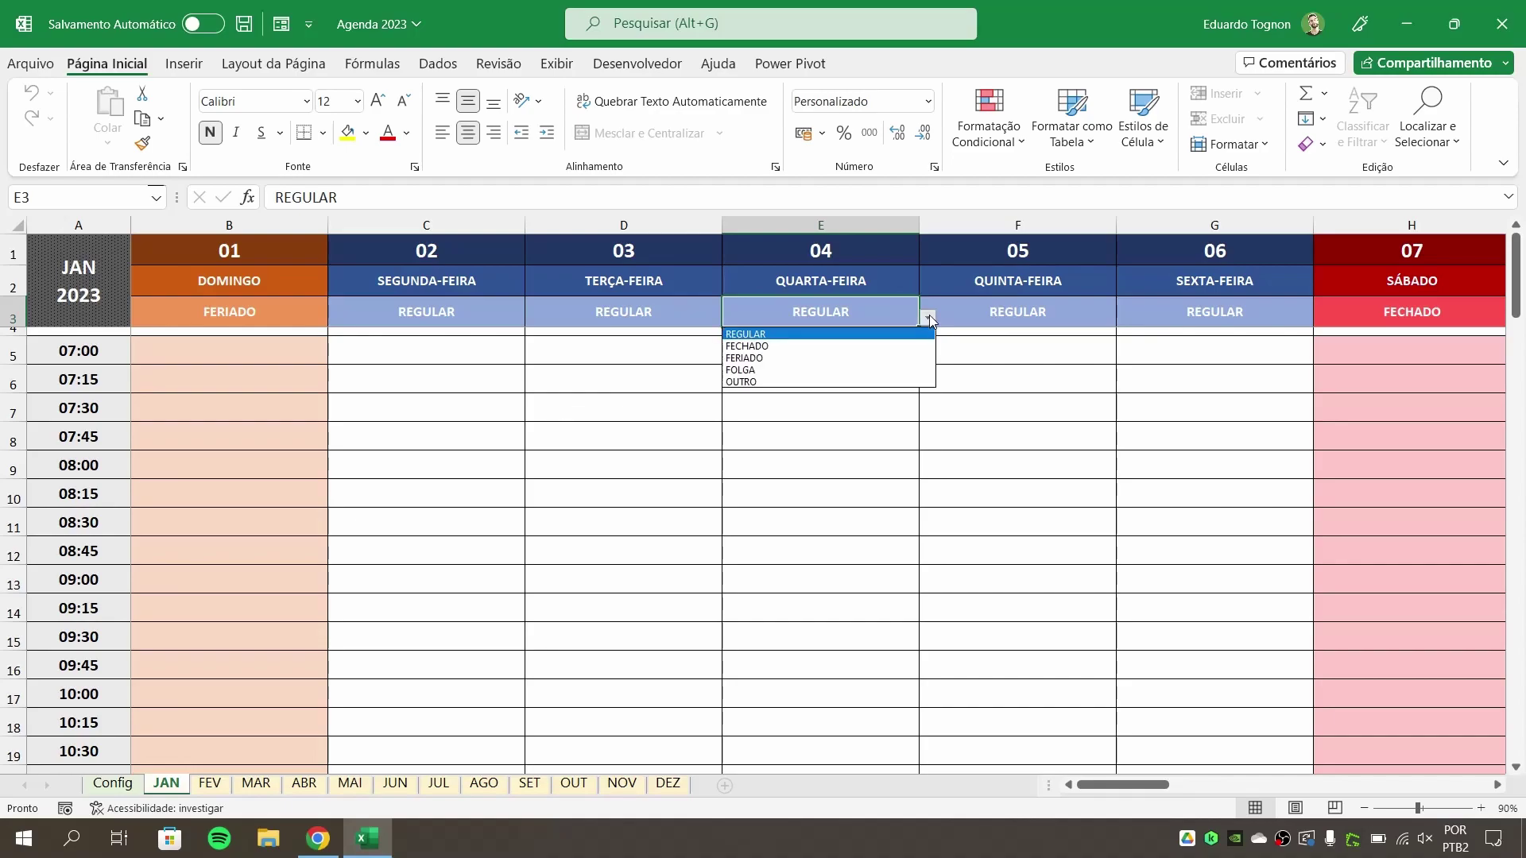
click(747, 358)
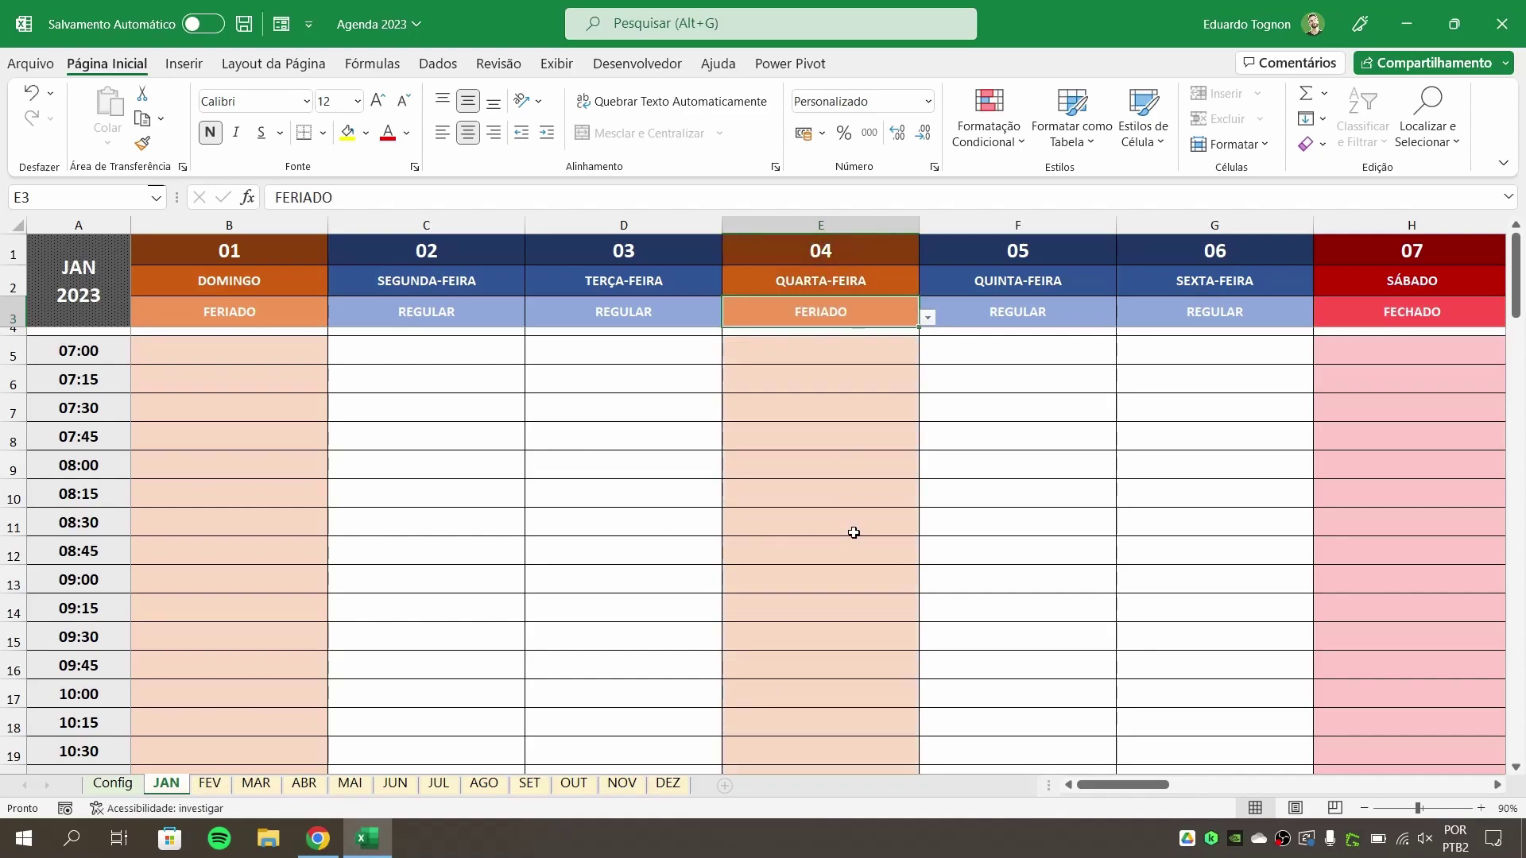
click(927, 317)
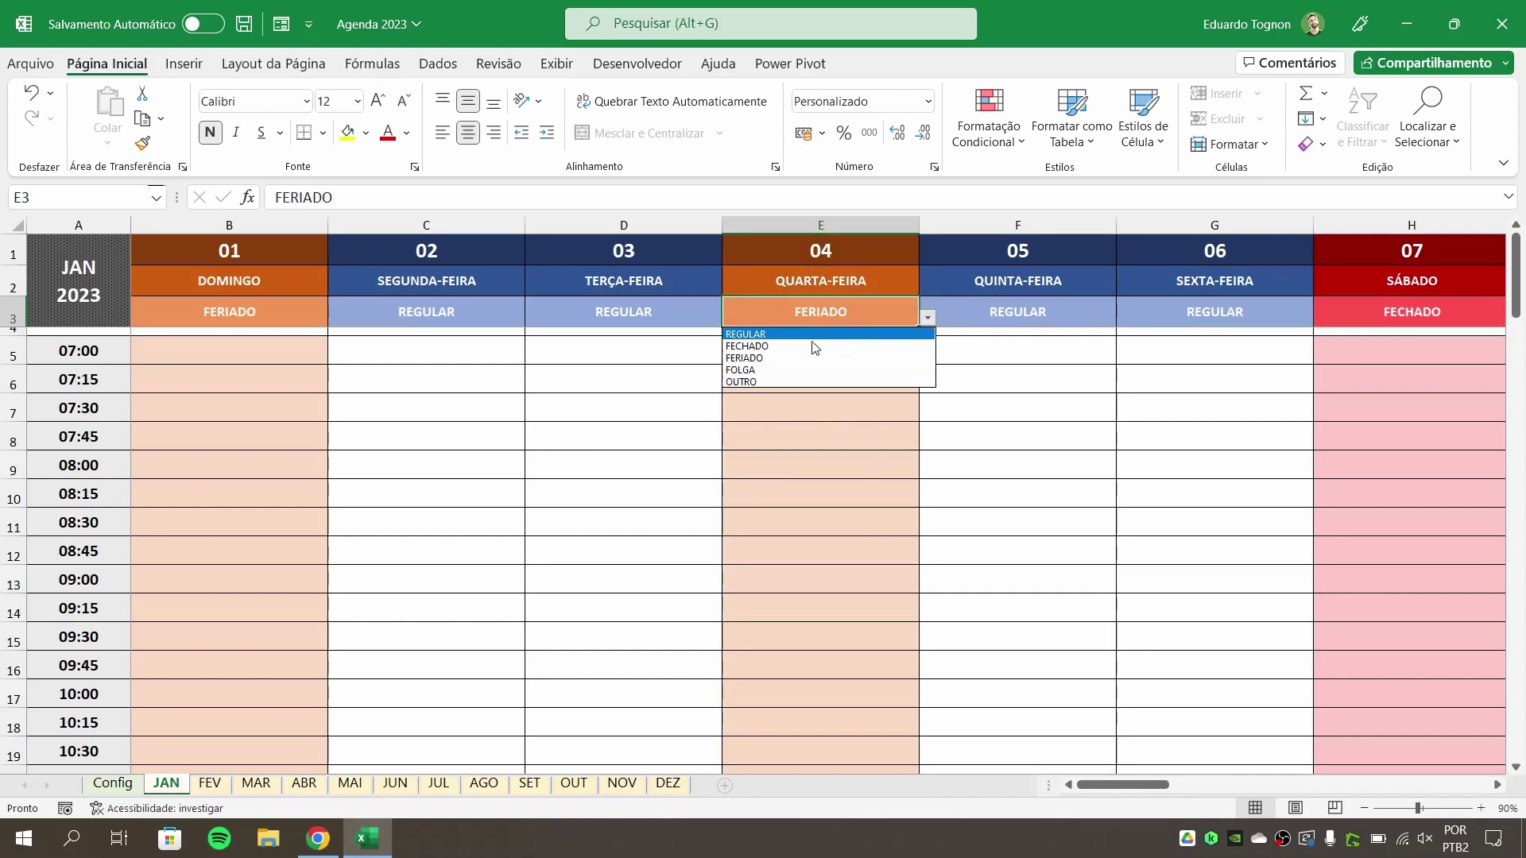
click(740, 370)
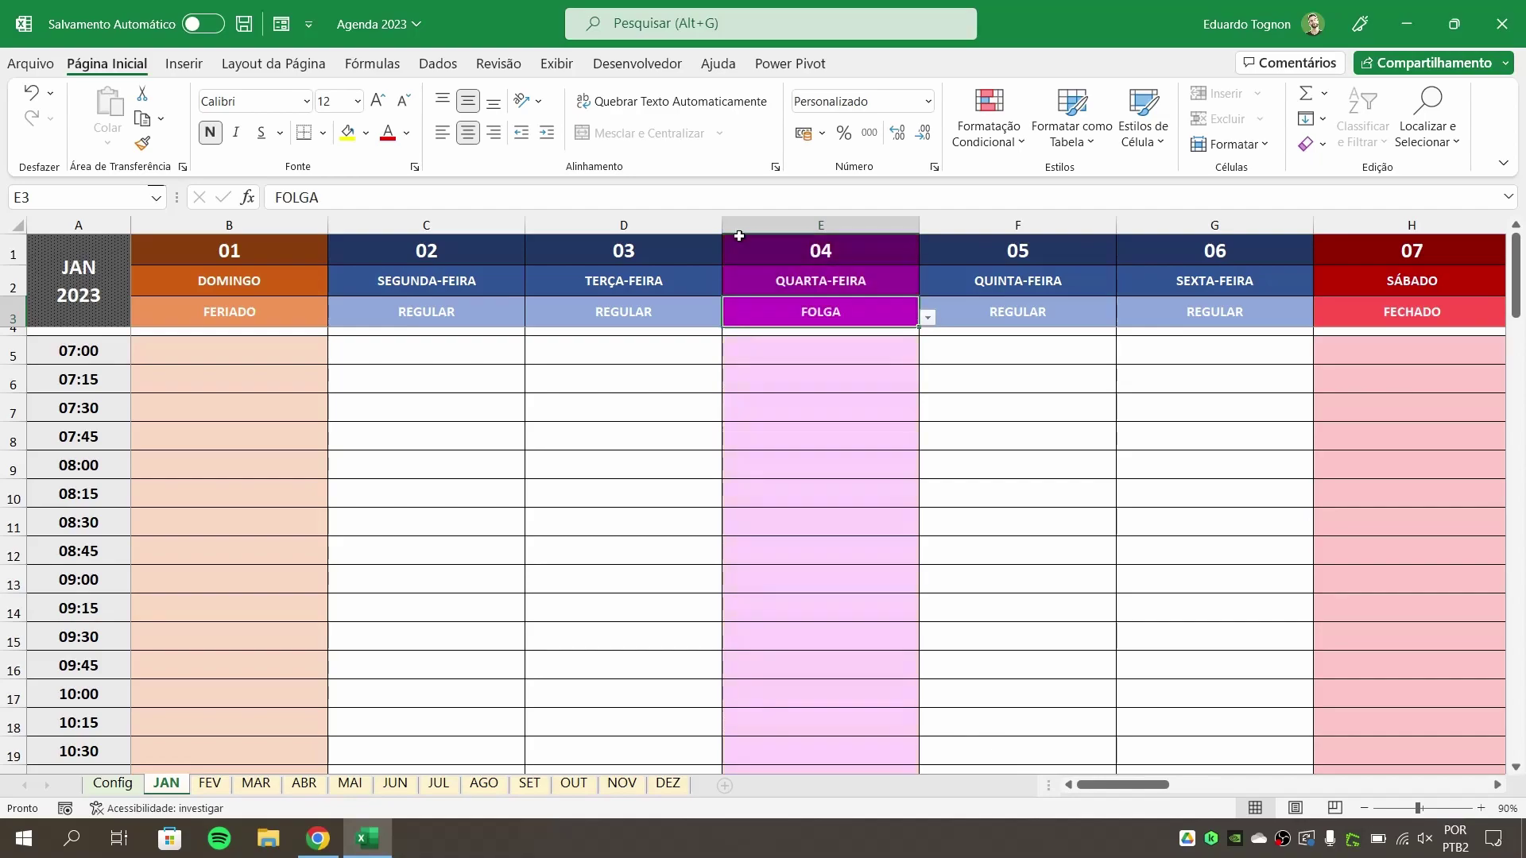
Set the day type of day 04 in cell E3 to OUTRO
click(928, 318)
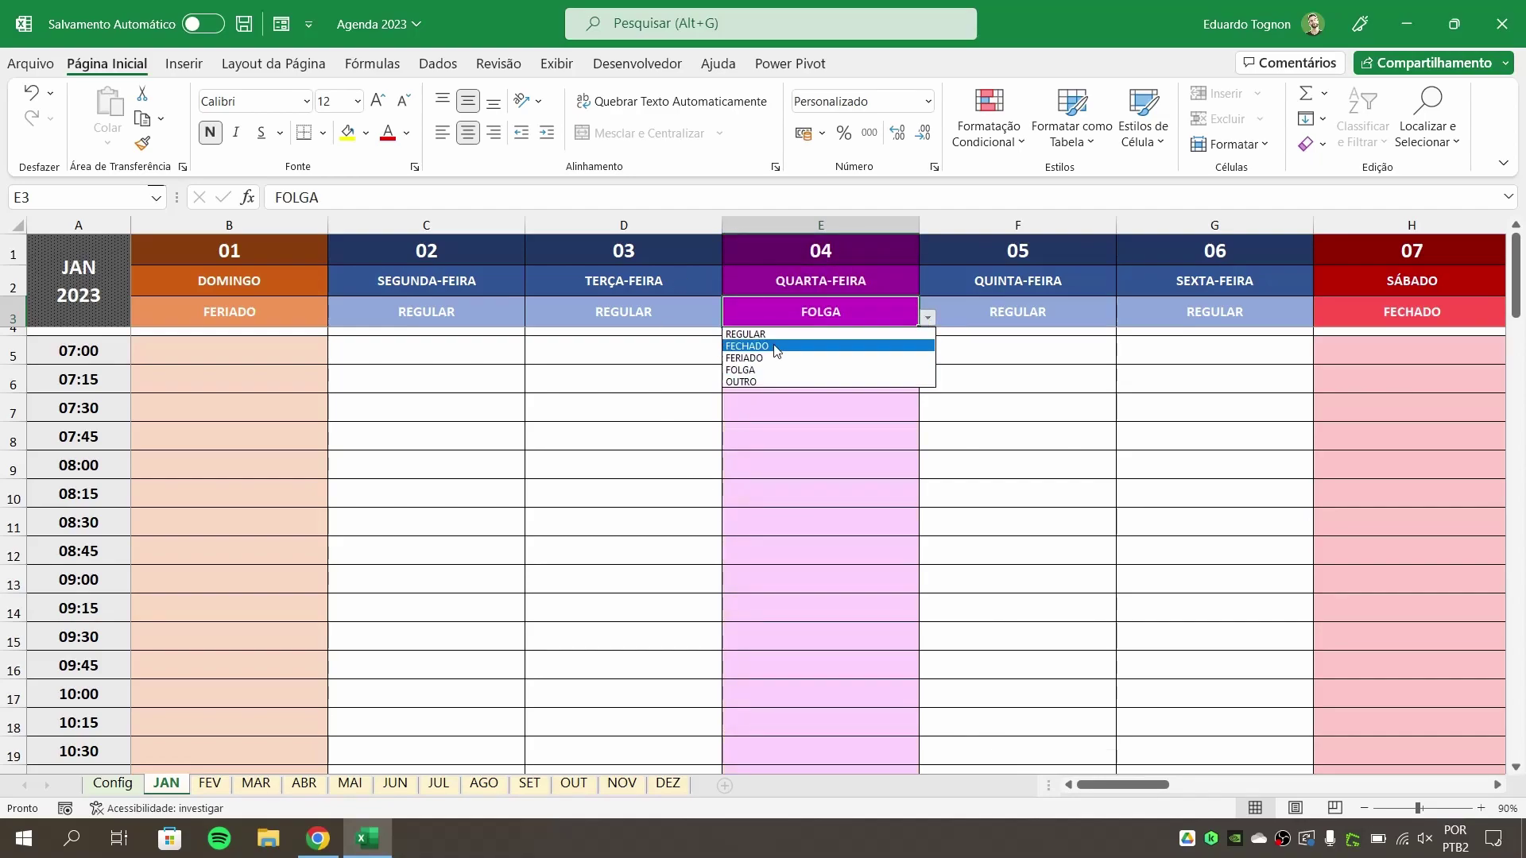
click(752, 382)
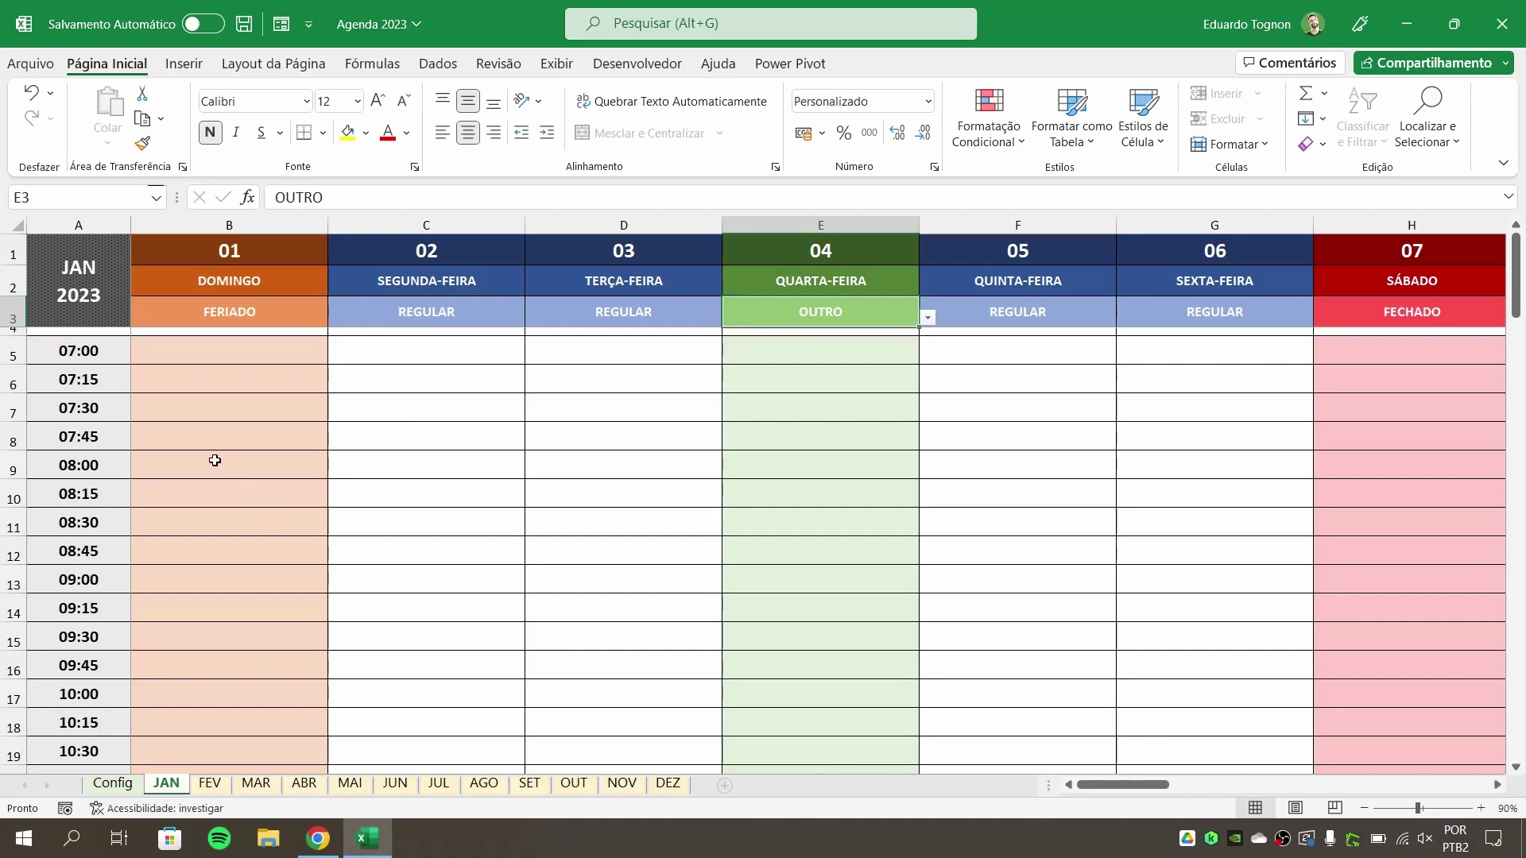
Clear all the time slots in column A of the JAN sheet, cells A5 to A45
scroll(65, 508, down, 3)
scroll(63, 419, down, 1)
scroll(76, 462, down, 3)
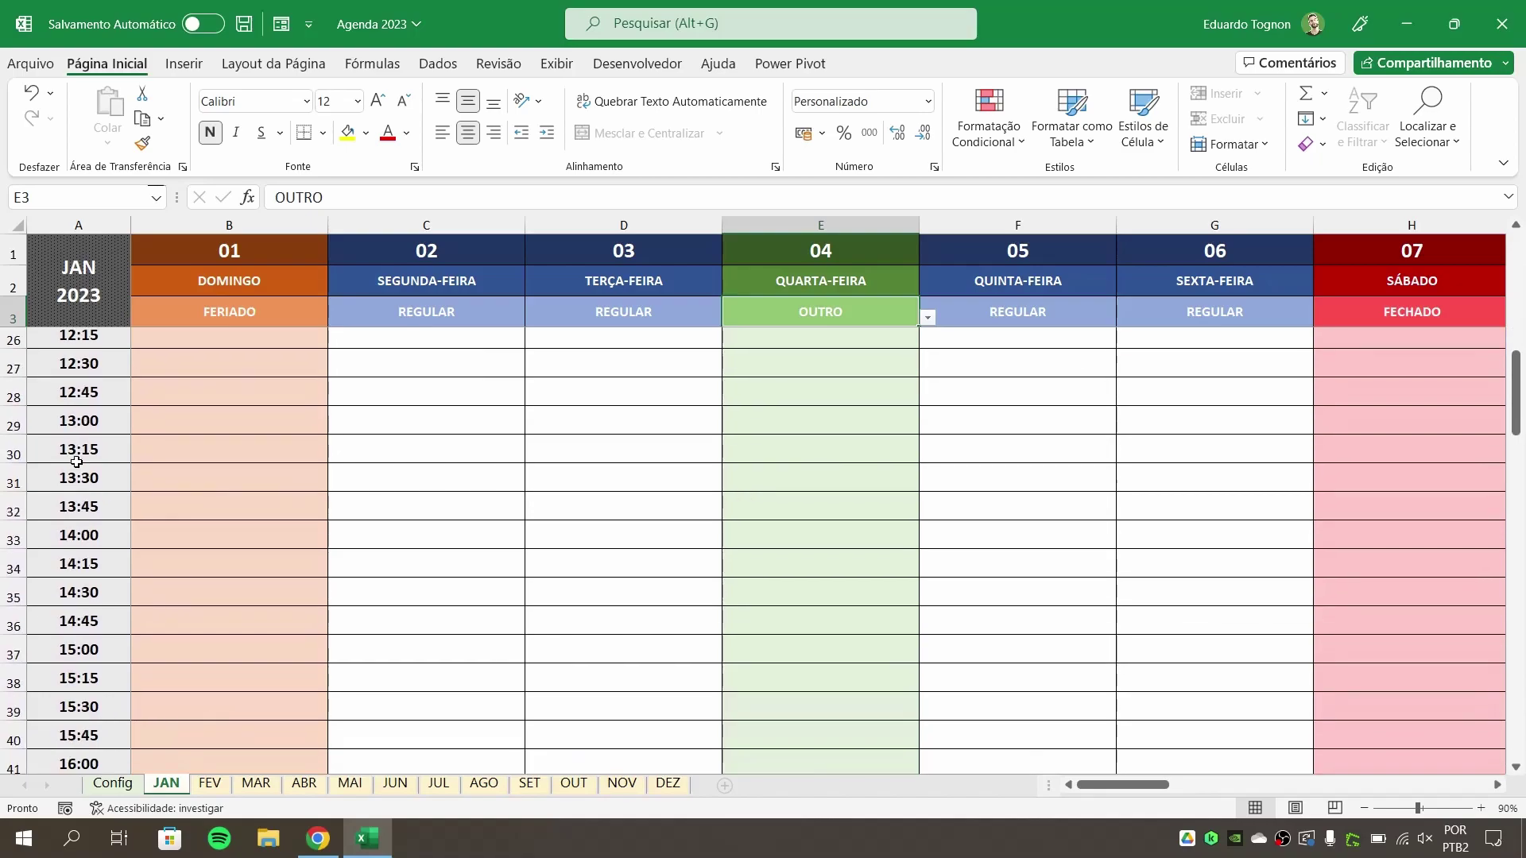
scroll(76, 462, down, 3)
drag(73, 559, 68, 356)
key(Delete)
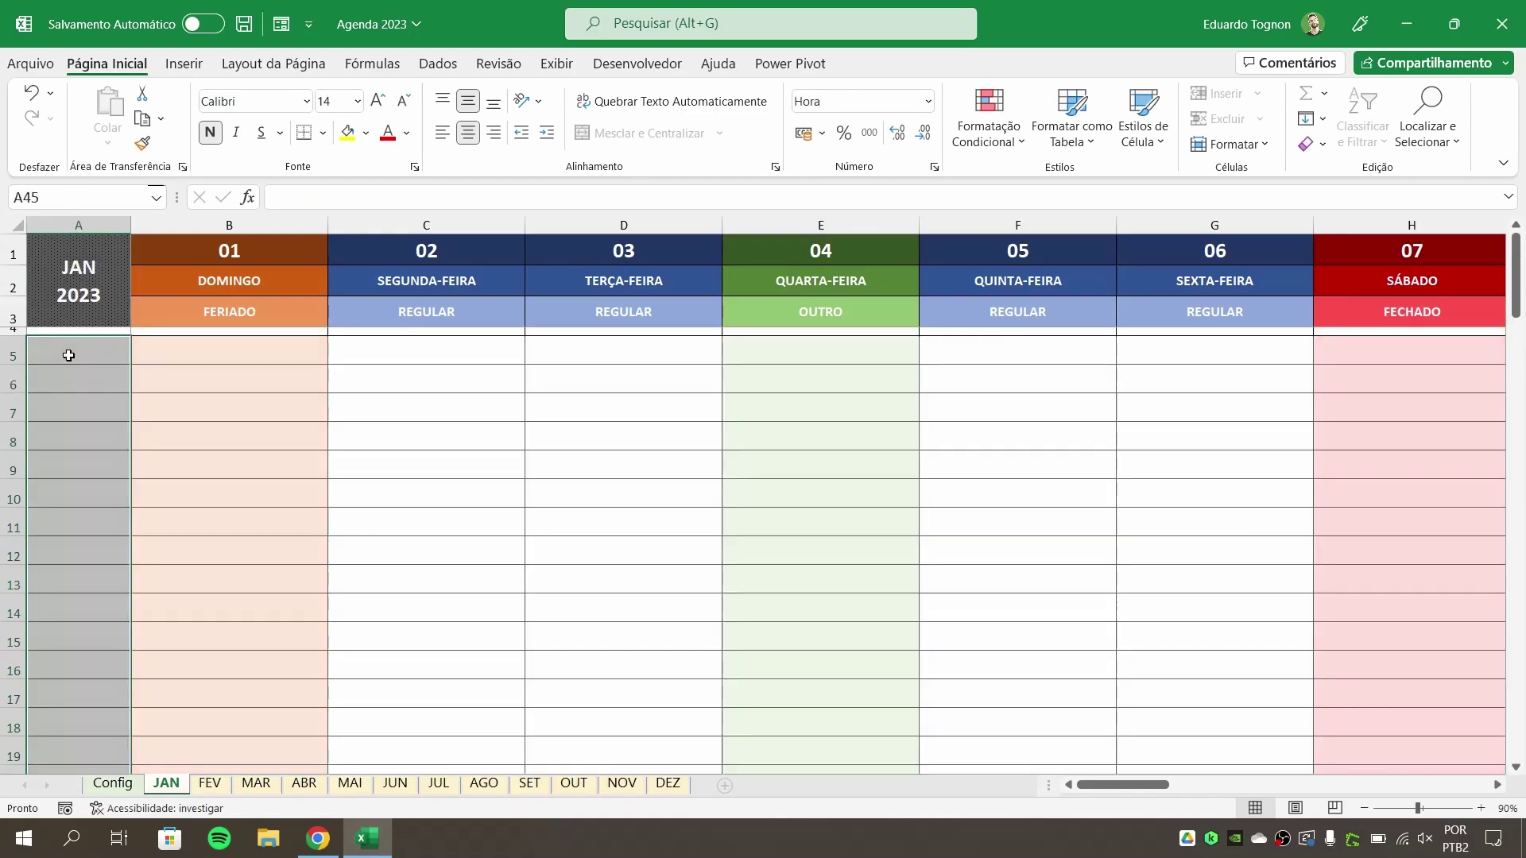
click(305, 441)
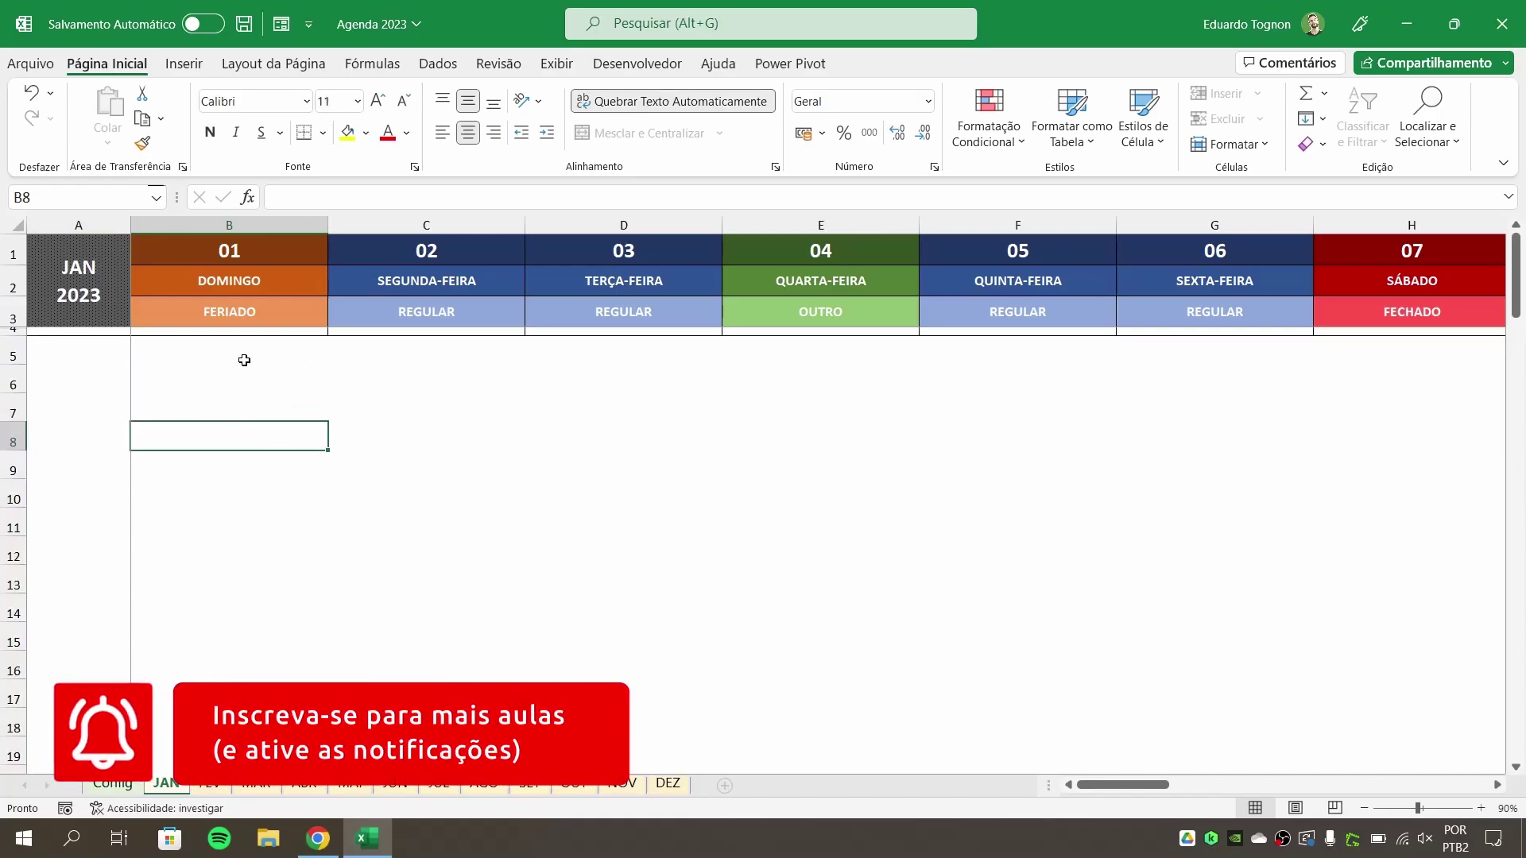
Enter 8:00 in cell A5 and 8:30 in cell A6 as the first two time slots
click(51, 356)
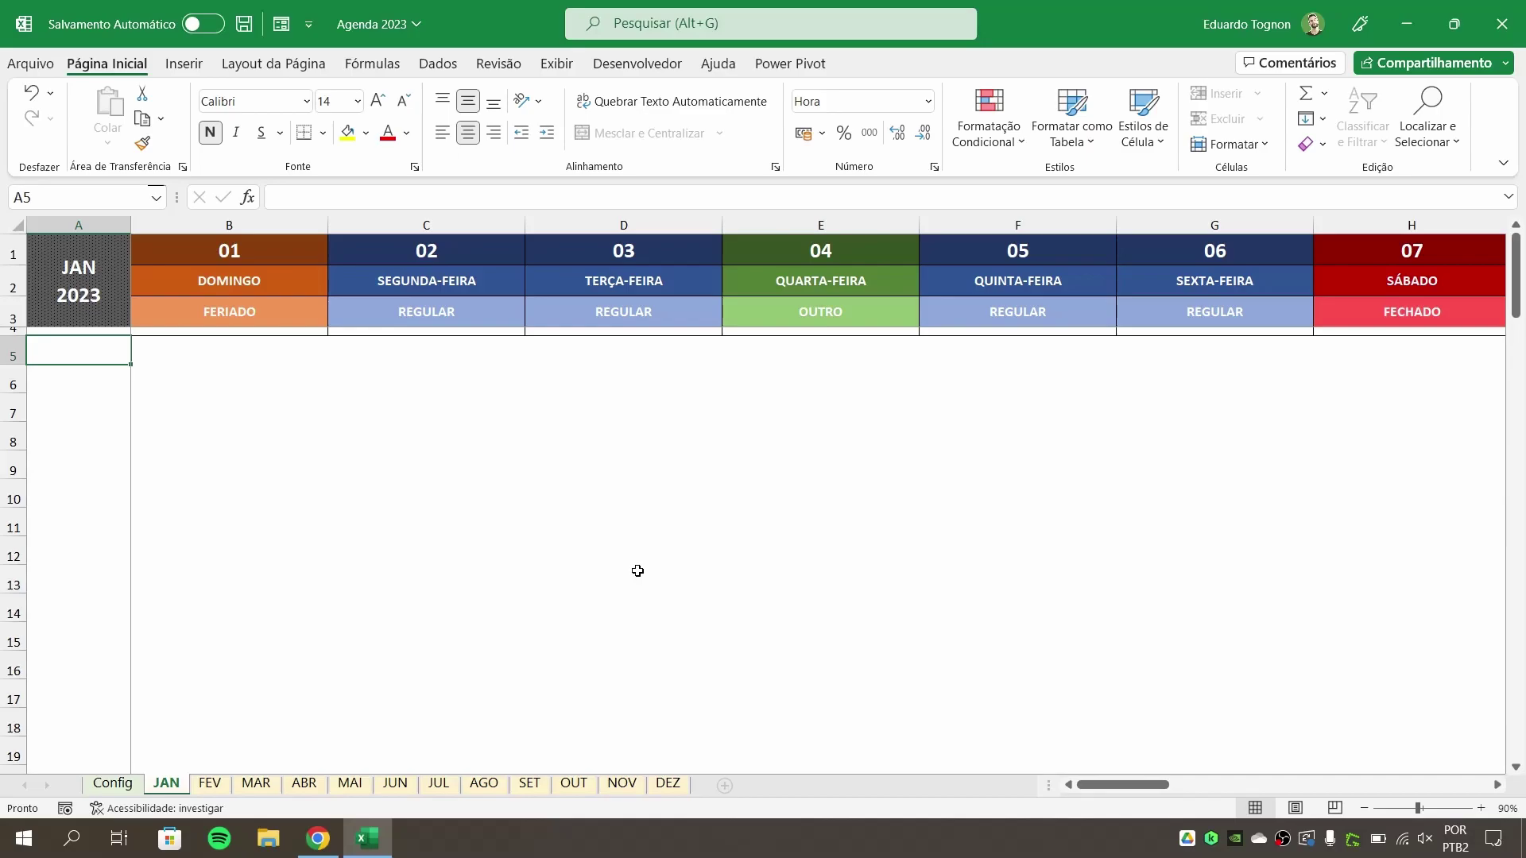
text(8:00)
key(Return)
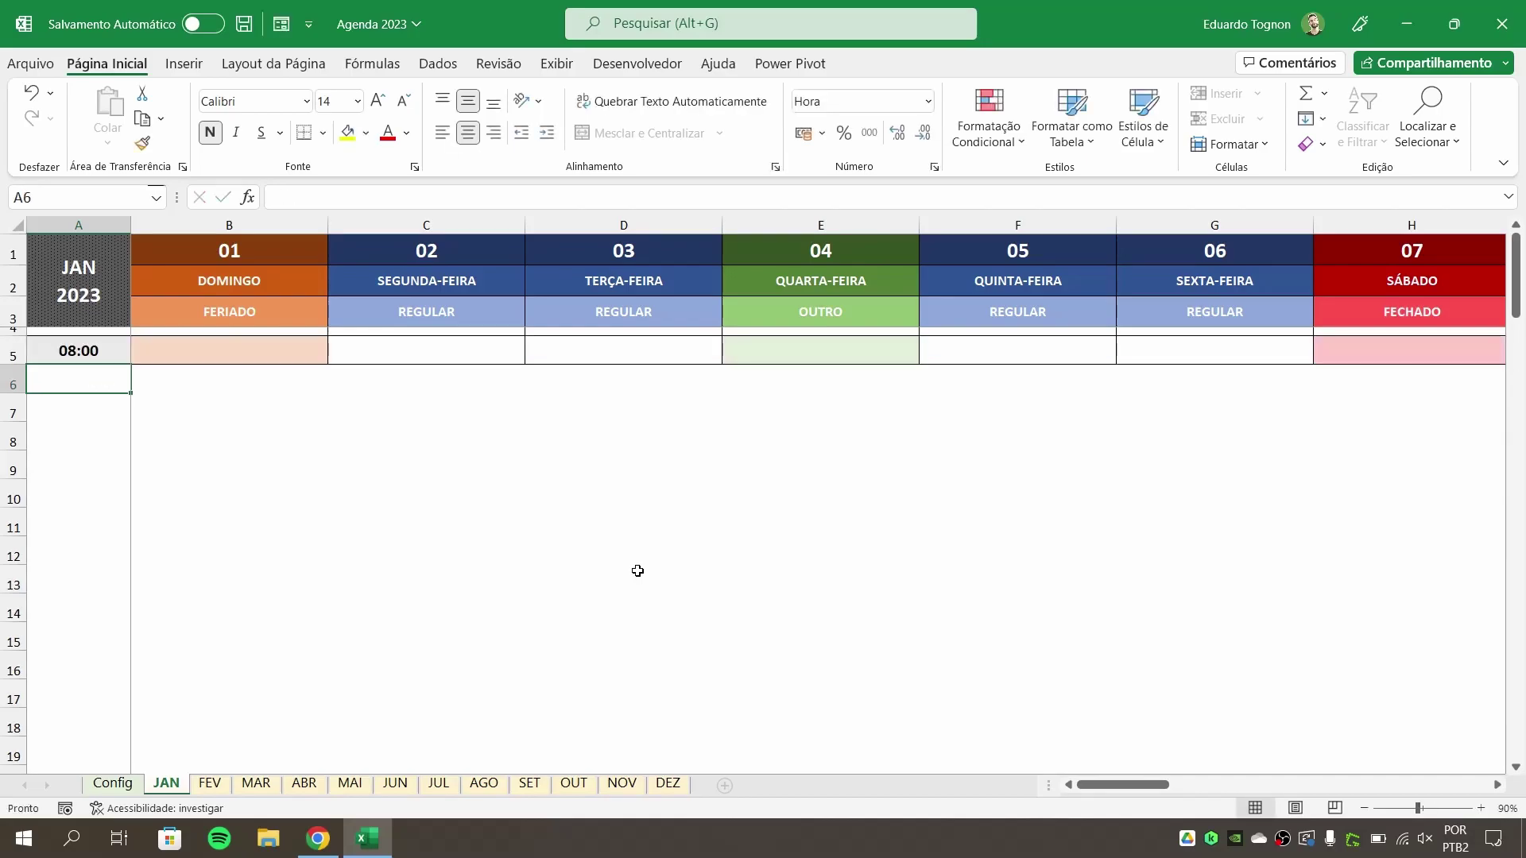
click(181, 433)
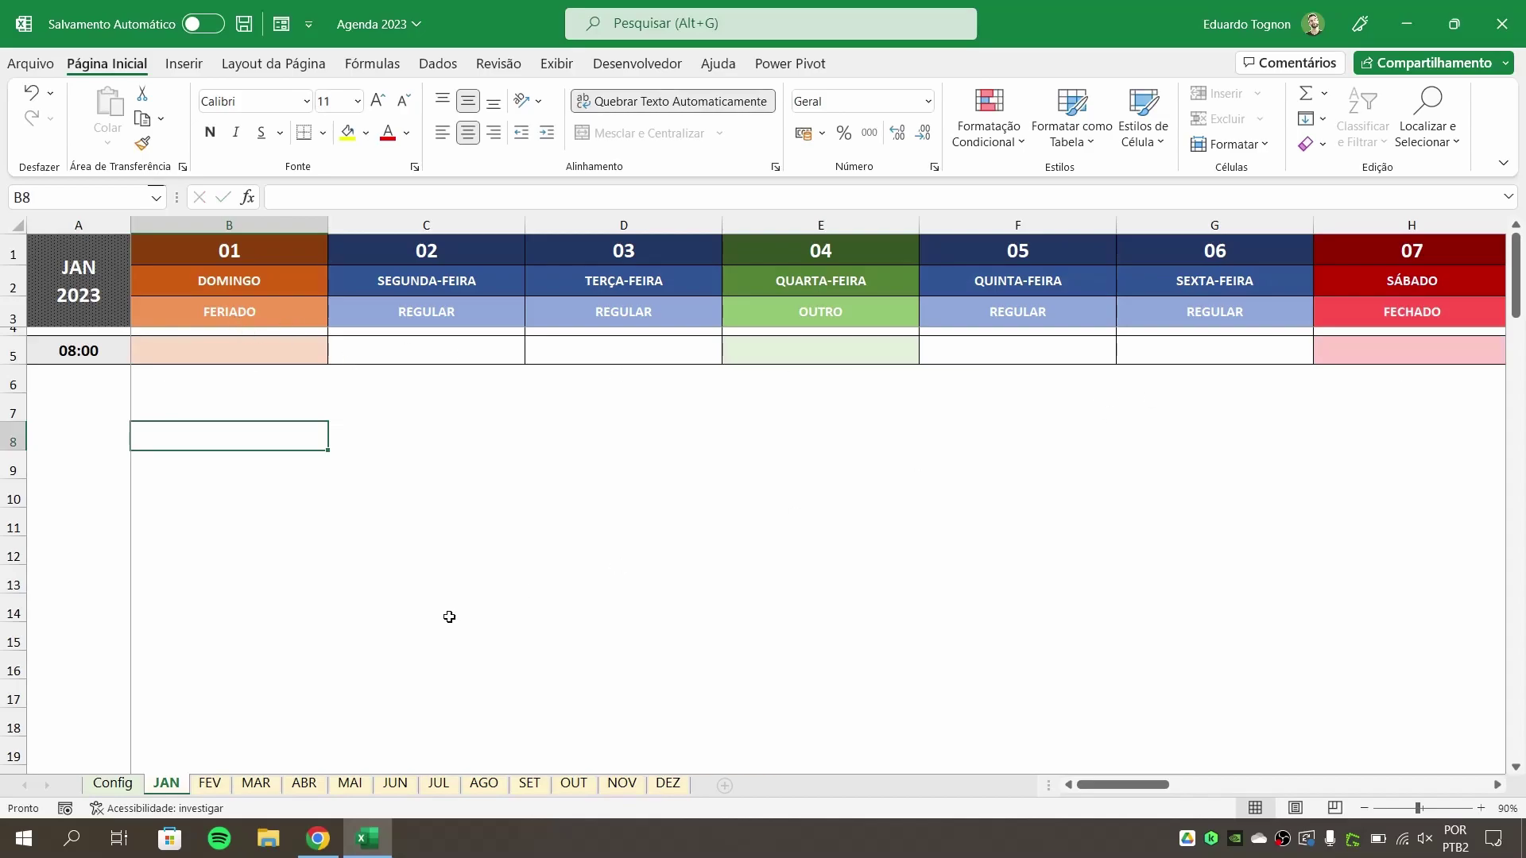
click(76, 376)
text(8)
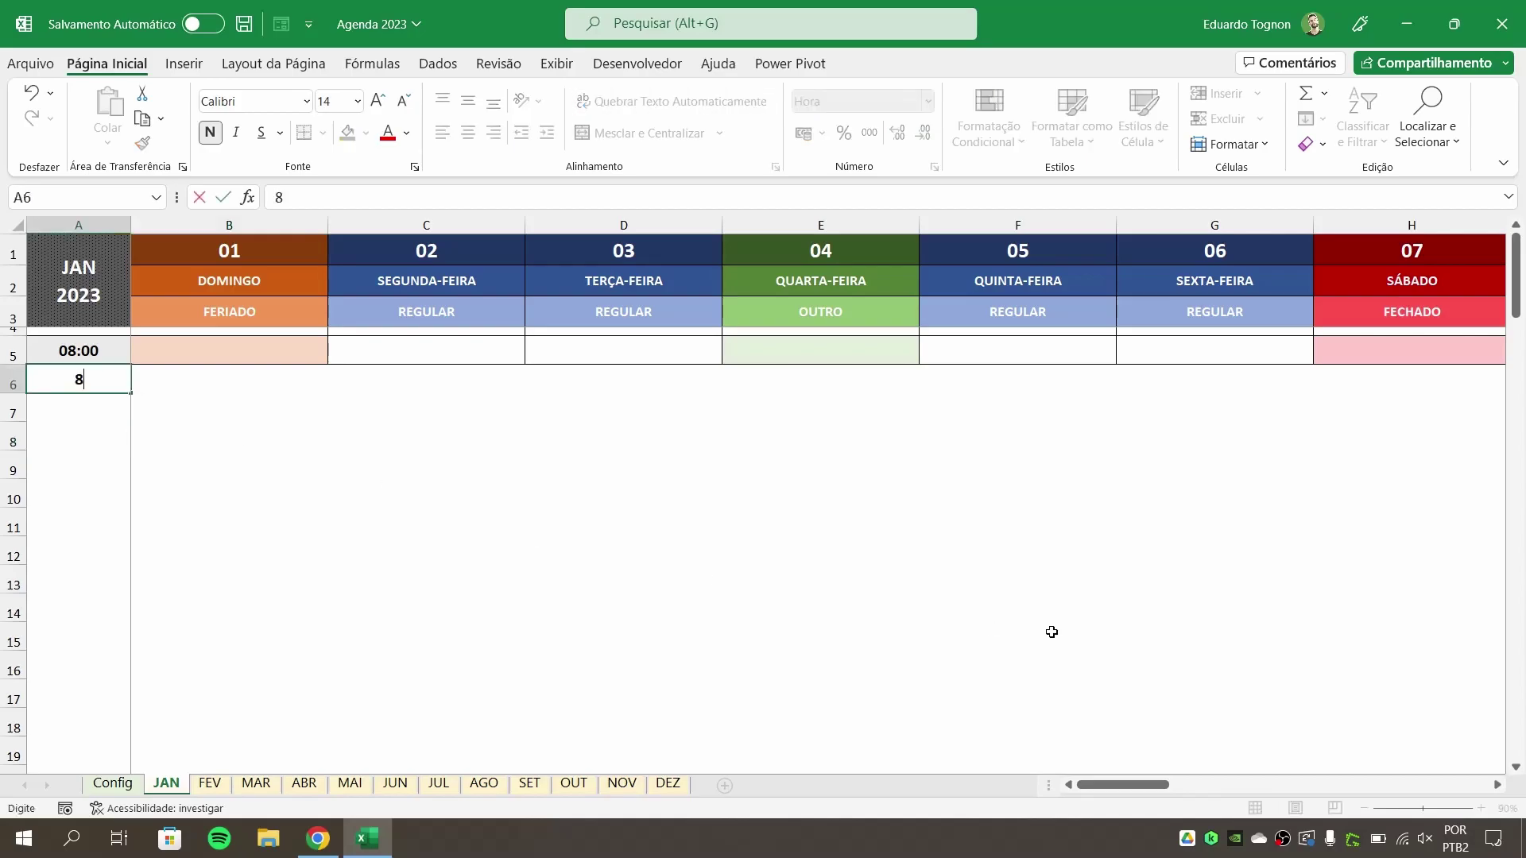
text(:30)
key(Return)
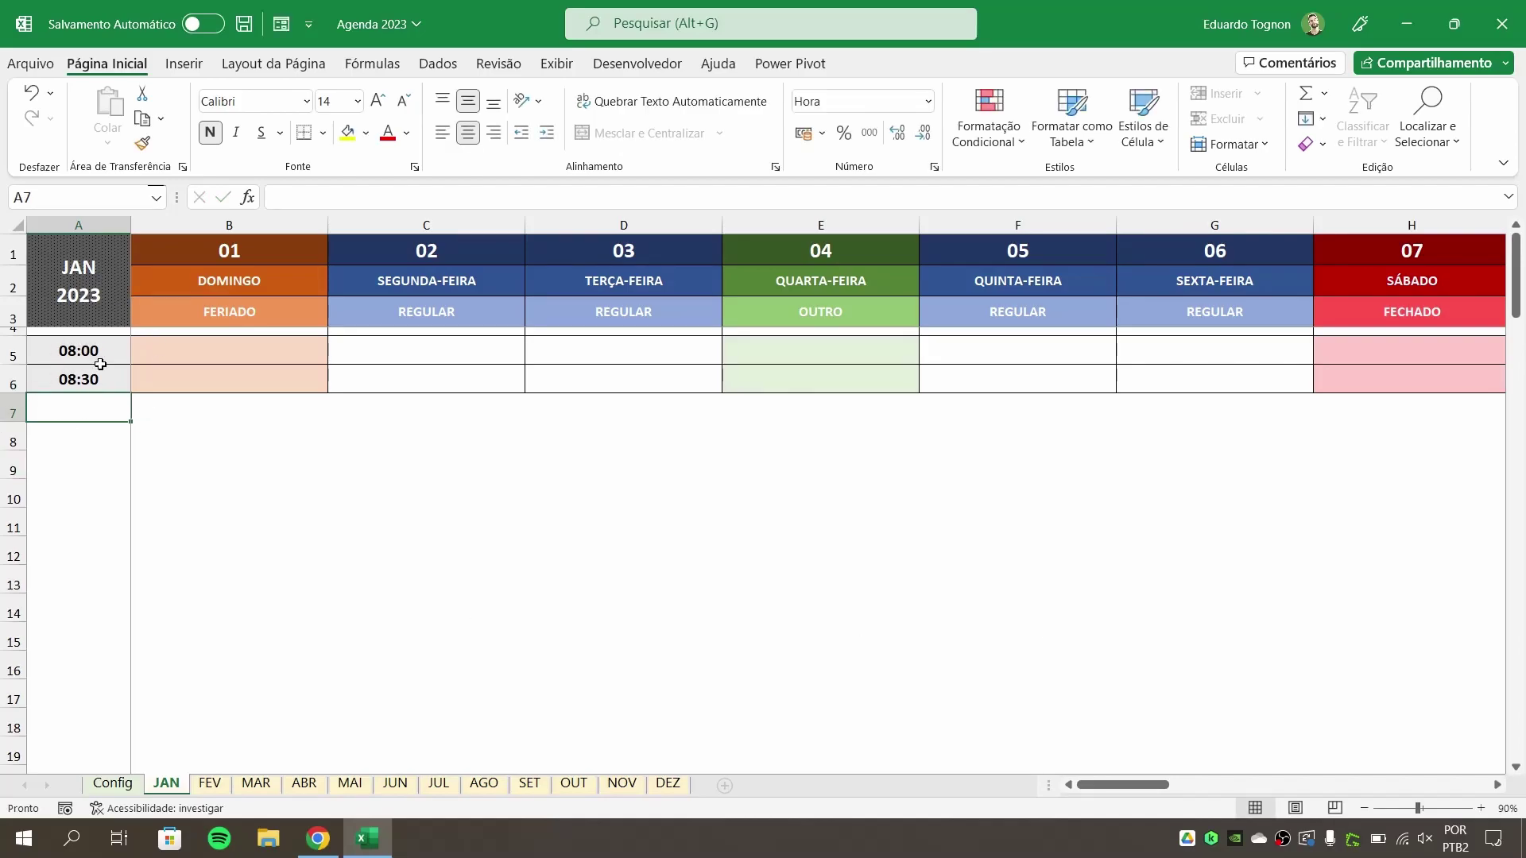
Extend the half-hour series from cells A5:A6 down to 13:30 in cell A16, with the sheet zoom at 100%
drag(99, 350, 96, 384)
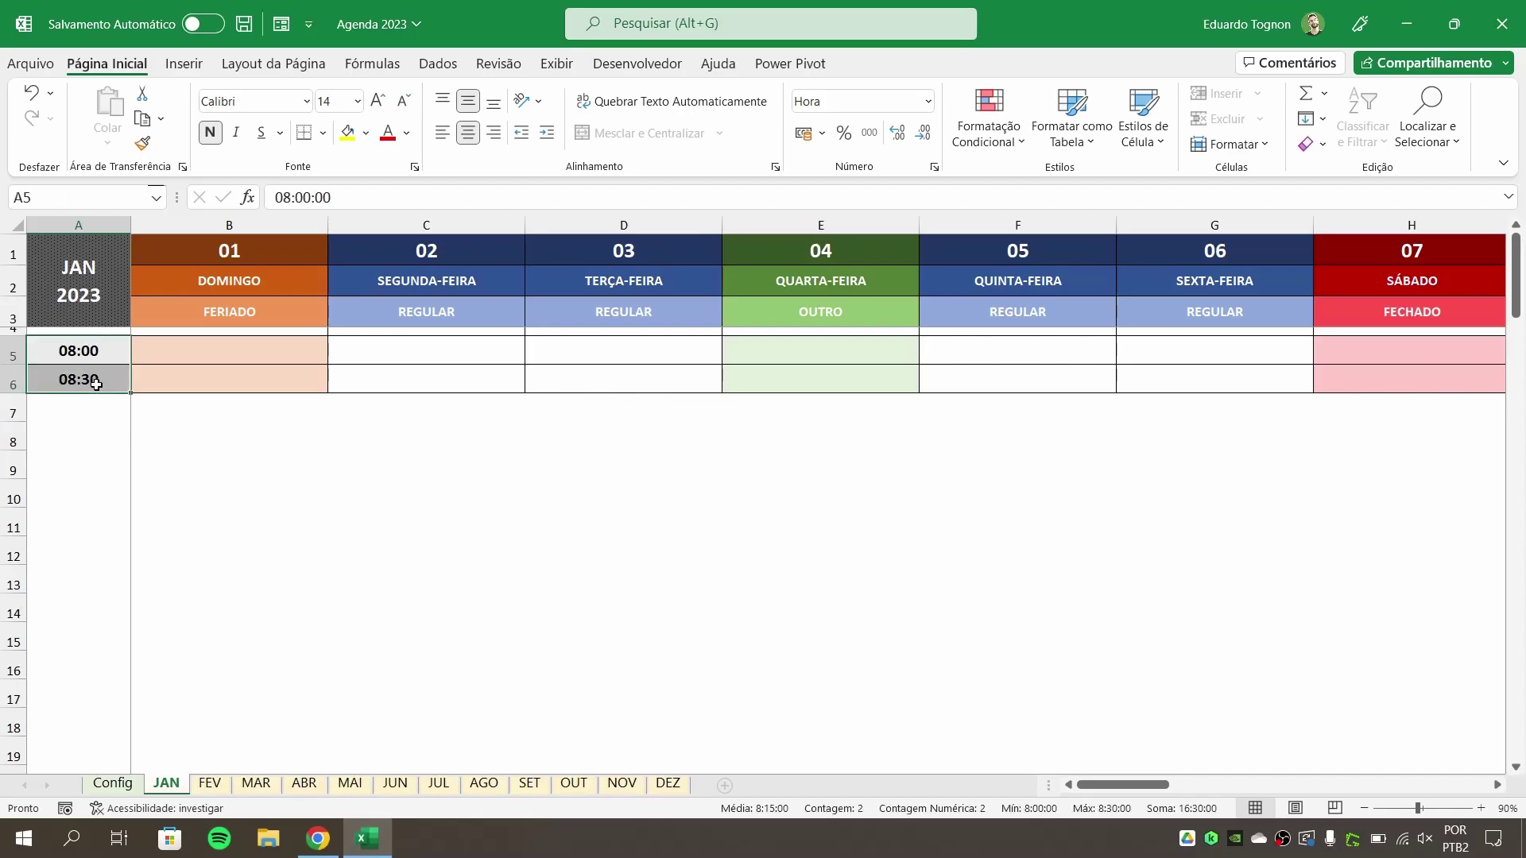
click(58, 536)
click(104, 350)
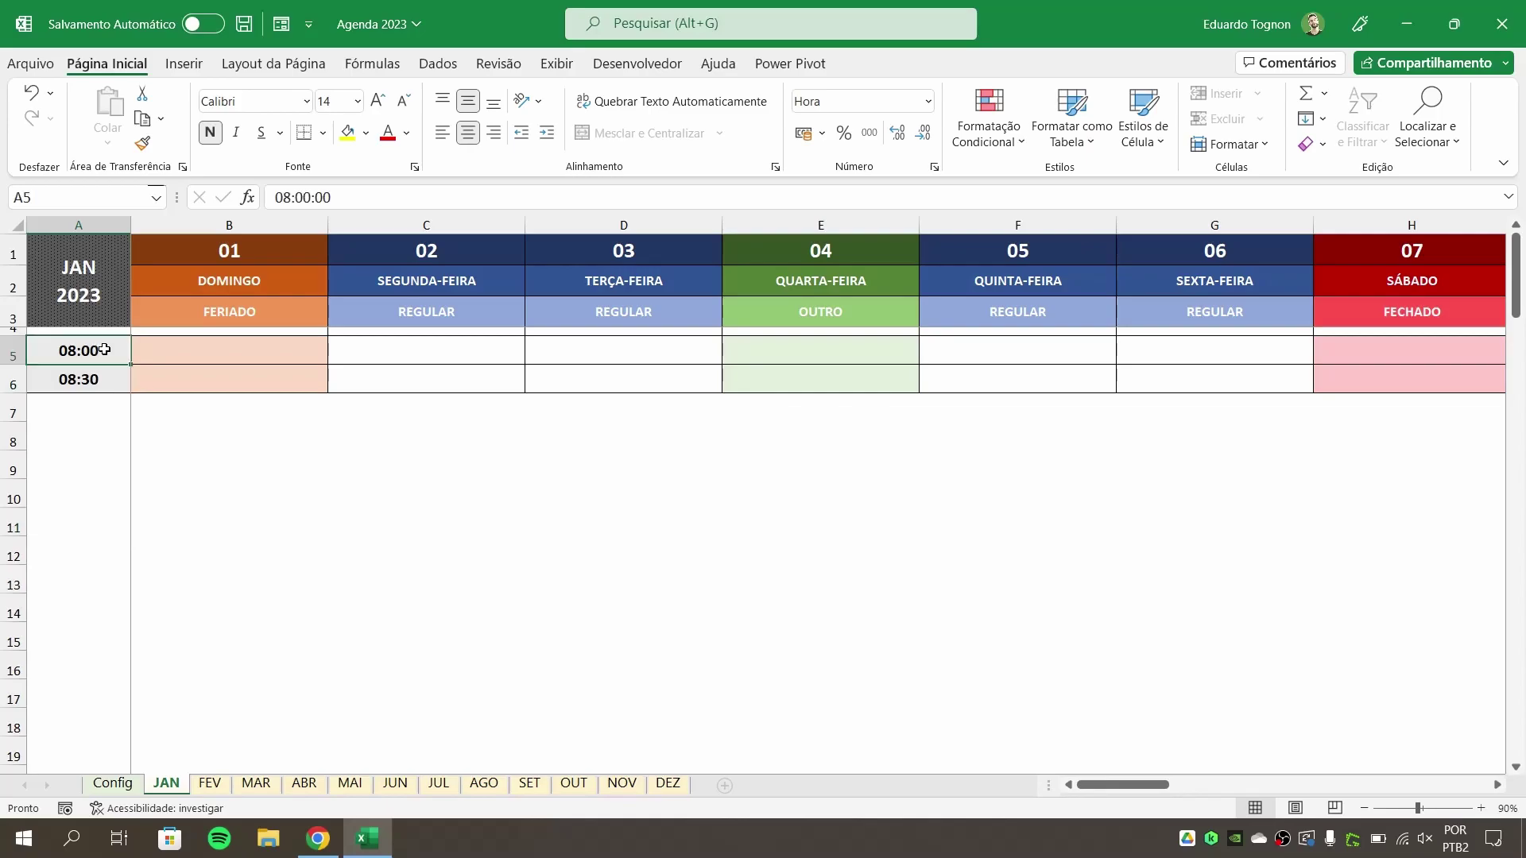
drag(104, 350, 102, 378)
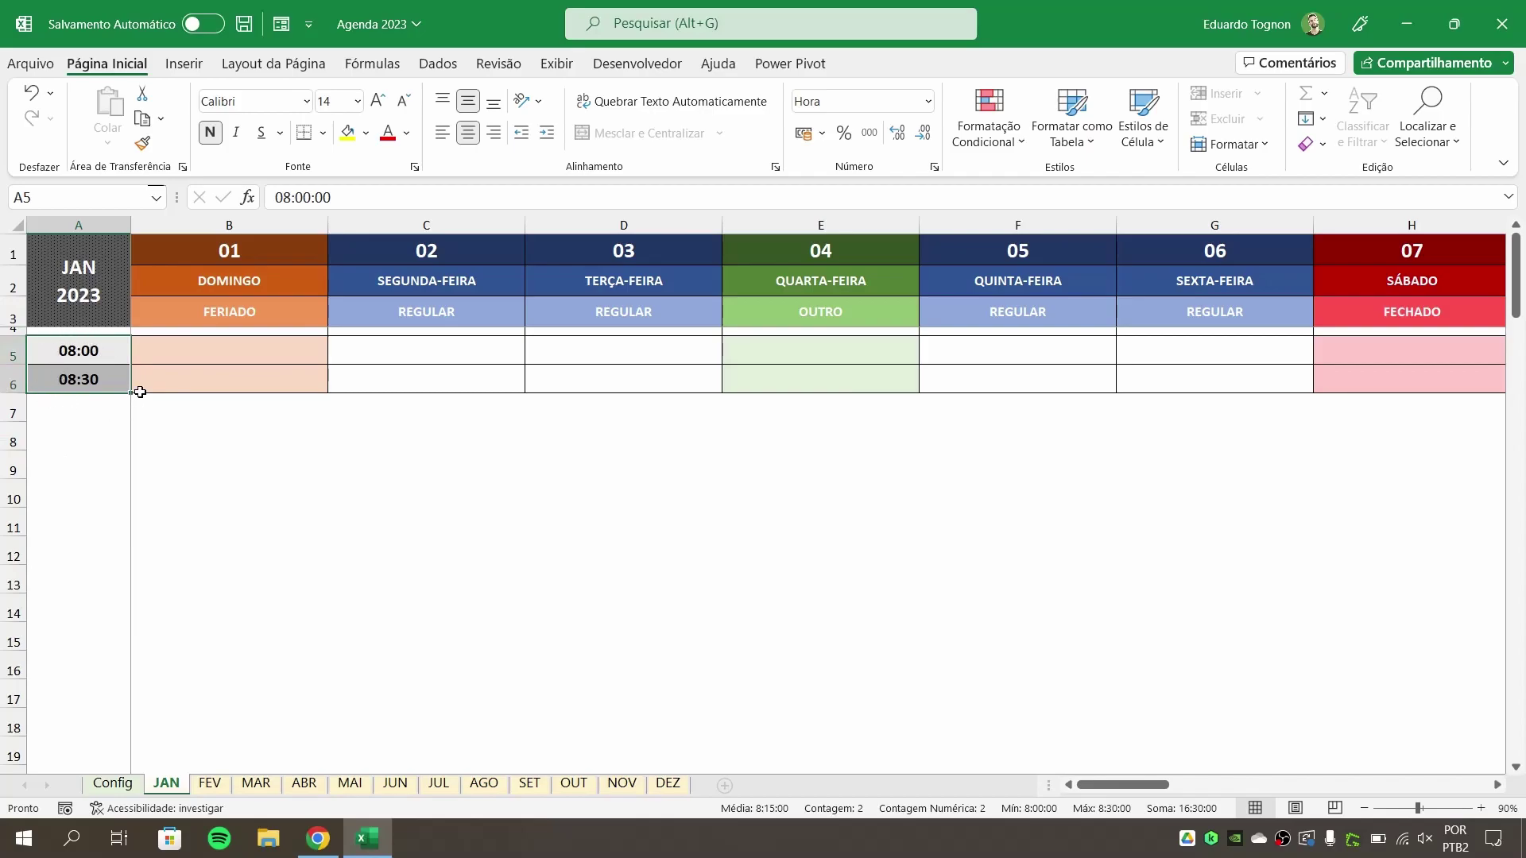
click(1481, 809)
click(1505, 809)
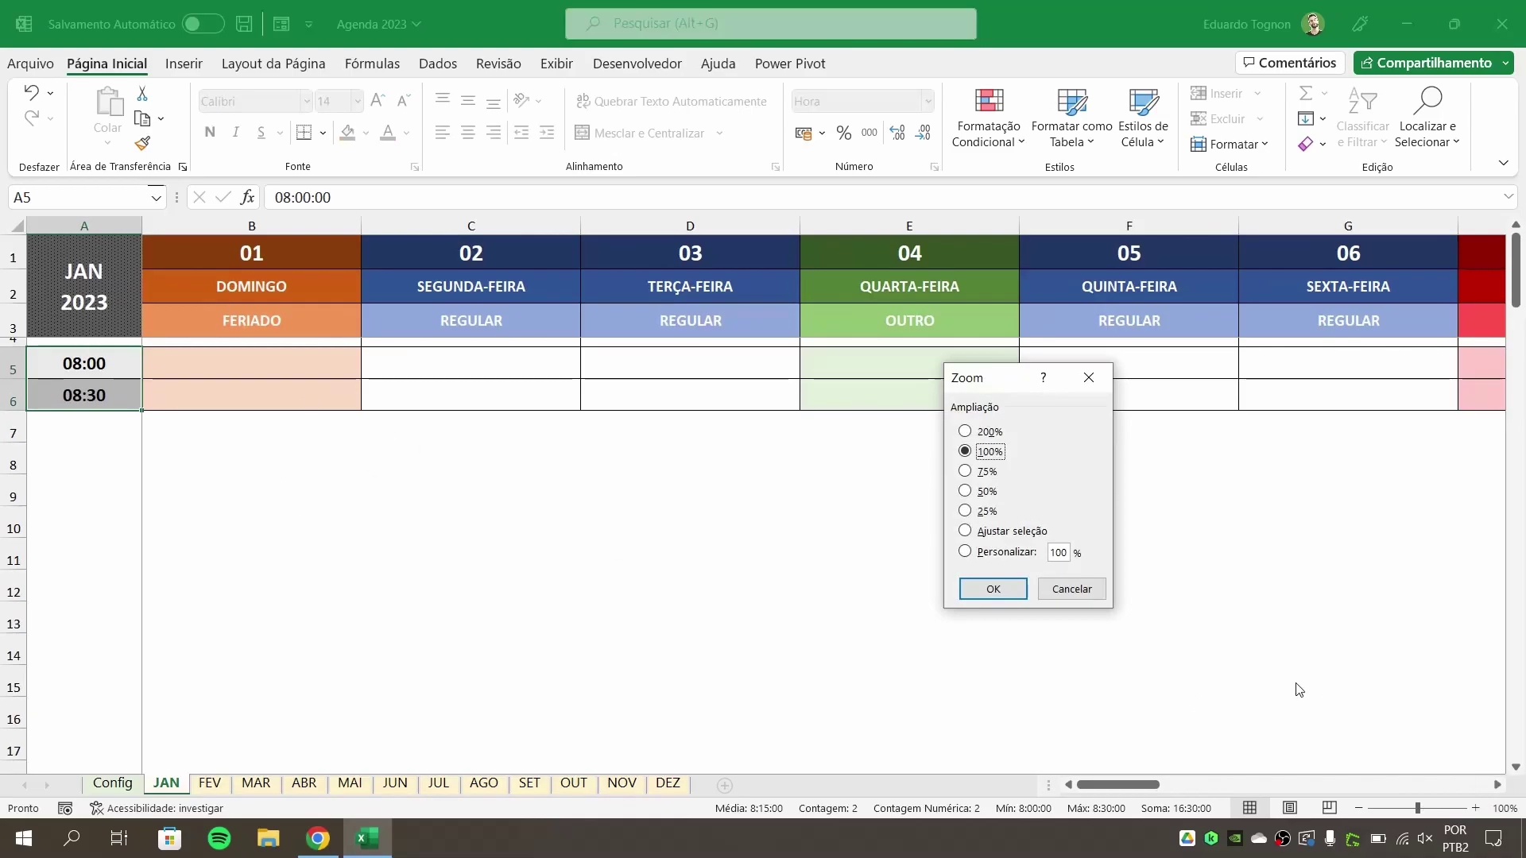
click(1093, 593)
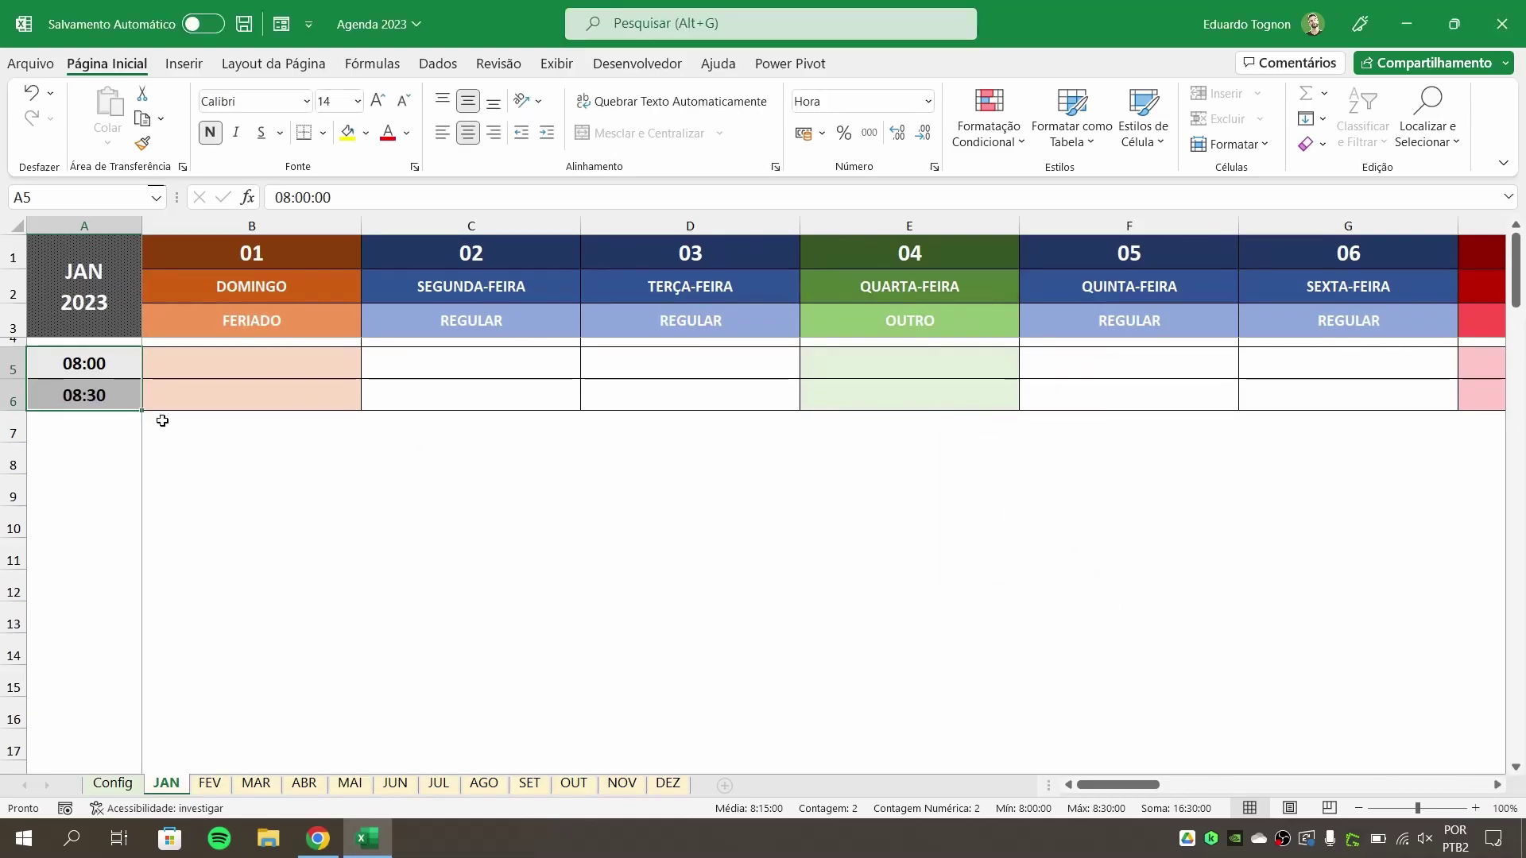
drag(143, 411, 117, 728)
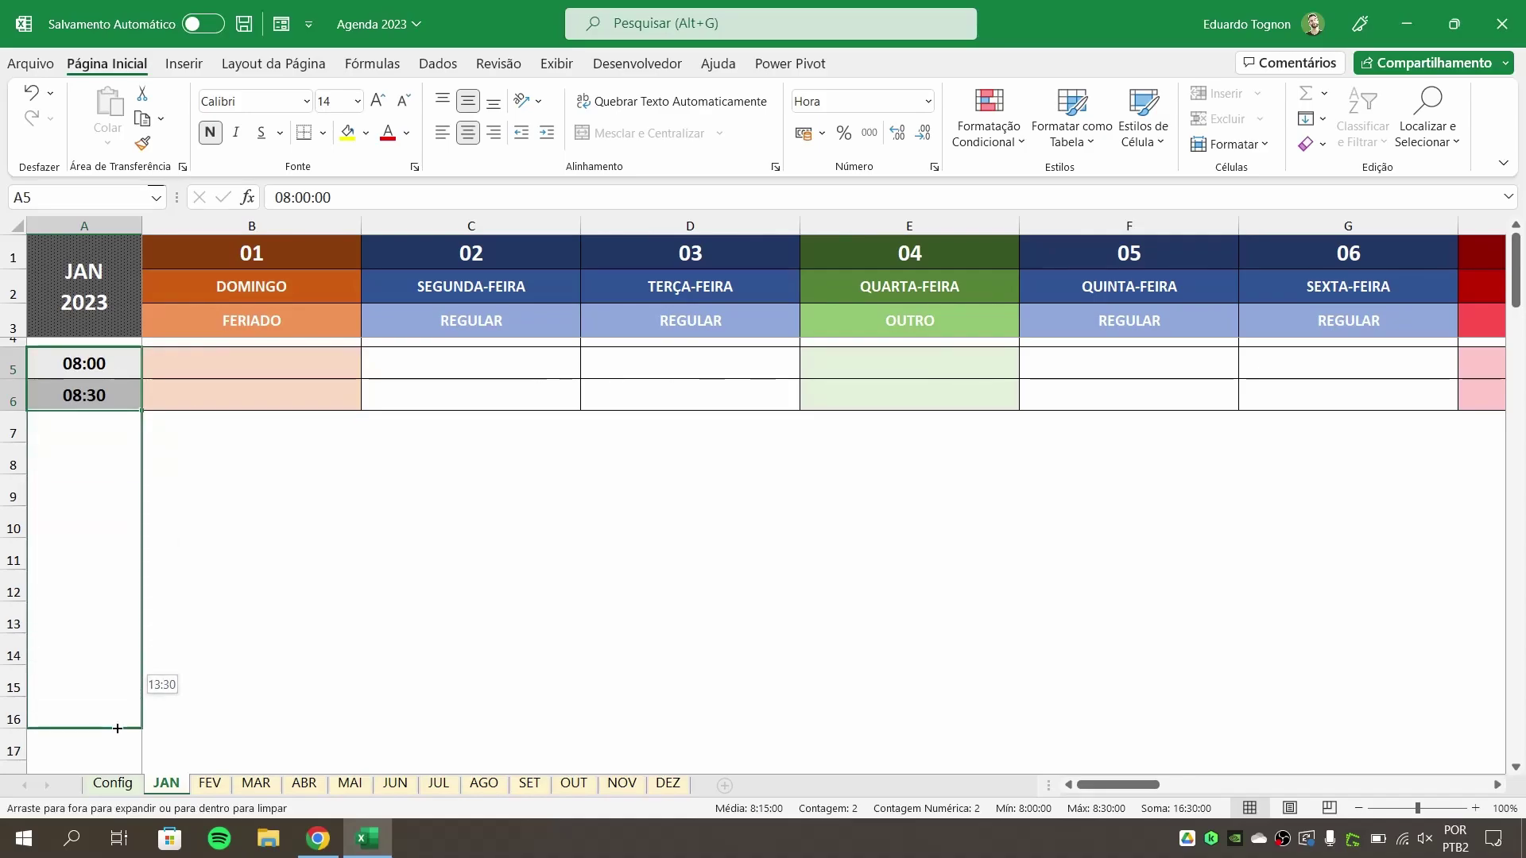
drag(116, 728, 117, 728)
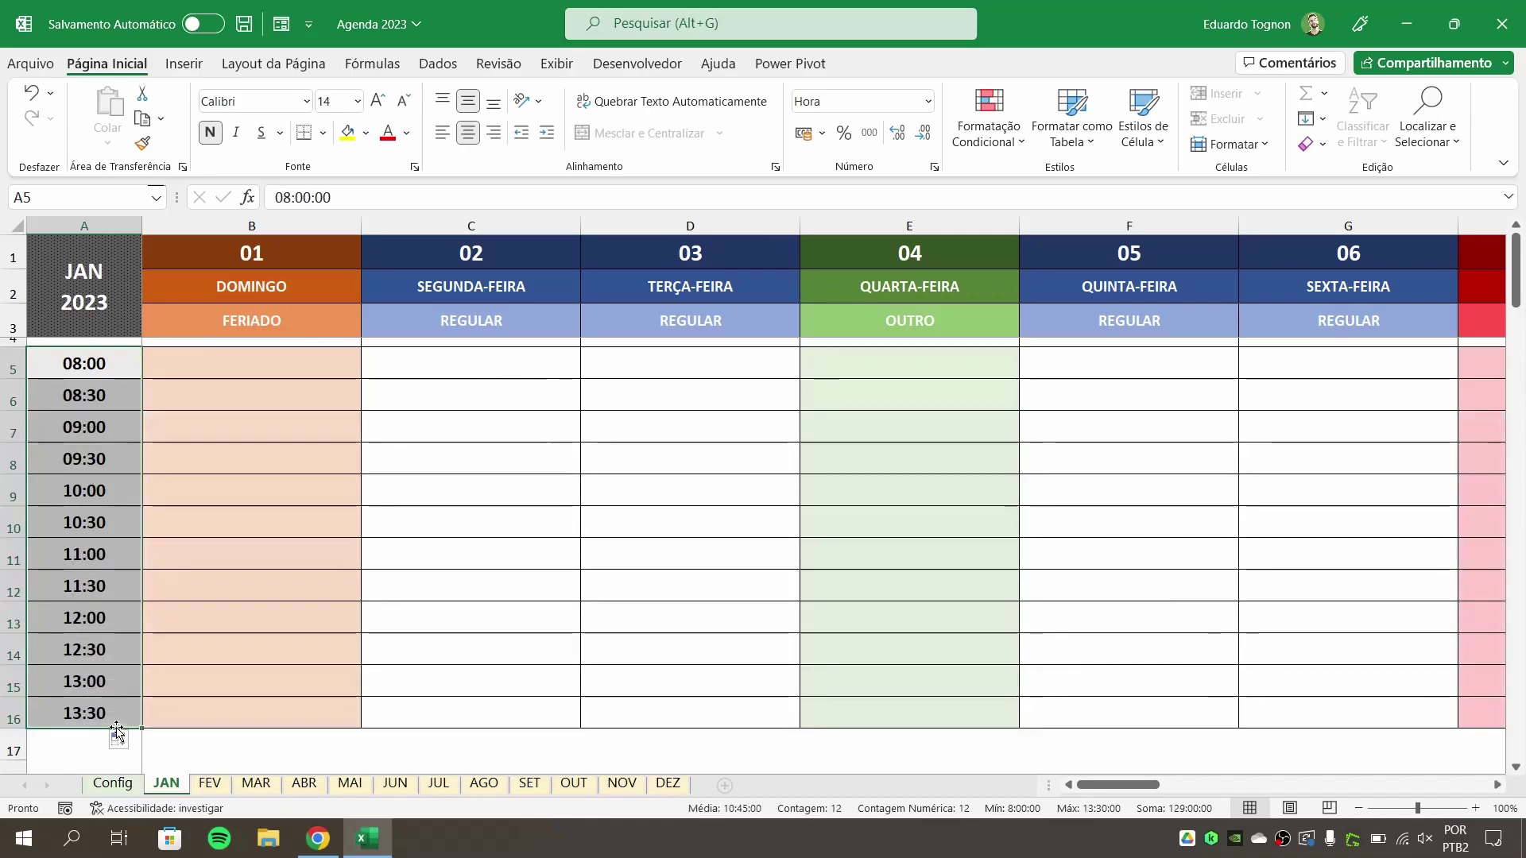
Check the half-hour time slots filled in column A and return the sheet zoom to 90%
click(94, 586)
click(93, 368)
click(93, 397)
click(84, 434)
click(83, 460)
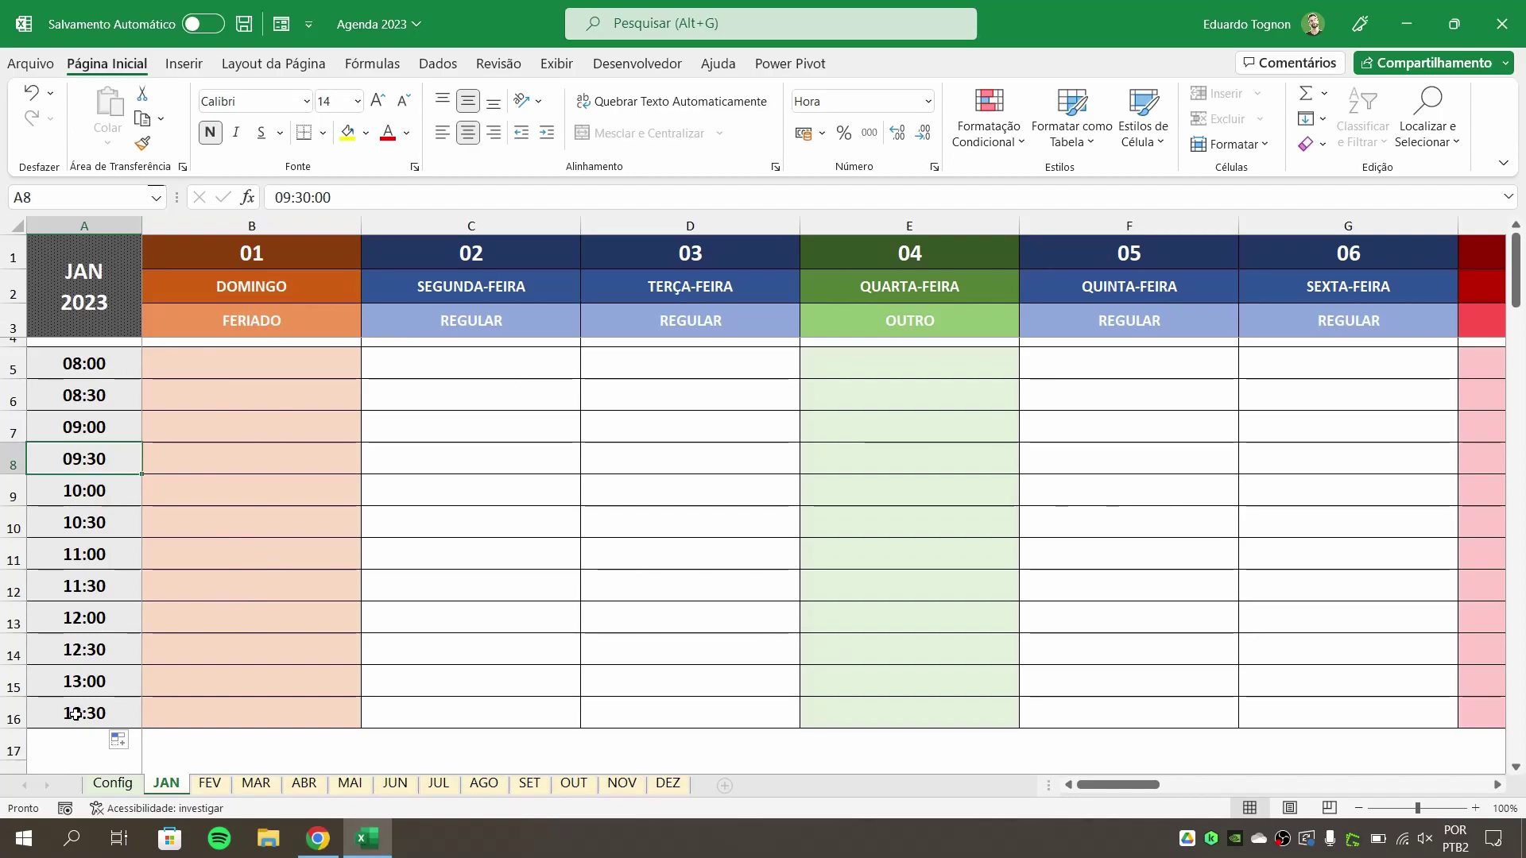
click(690, 766)
click(1358, 808)
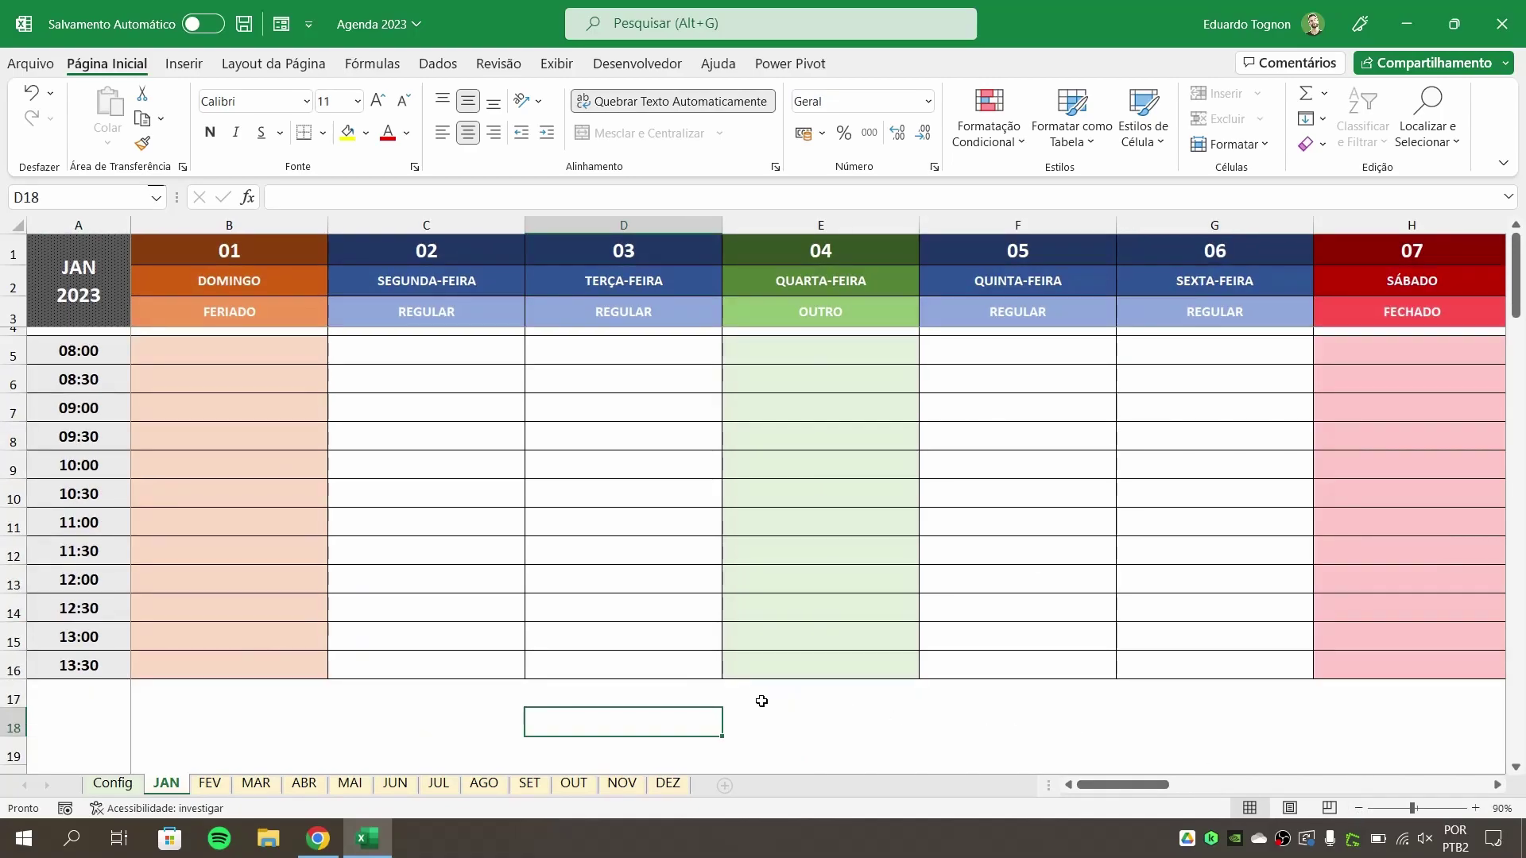
View other month sheets up to AGO and open the Config sheet
click(416, 784)
click(441, 784)
click(484, 785)
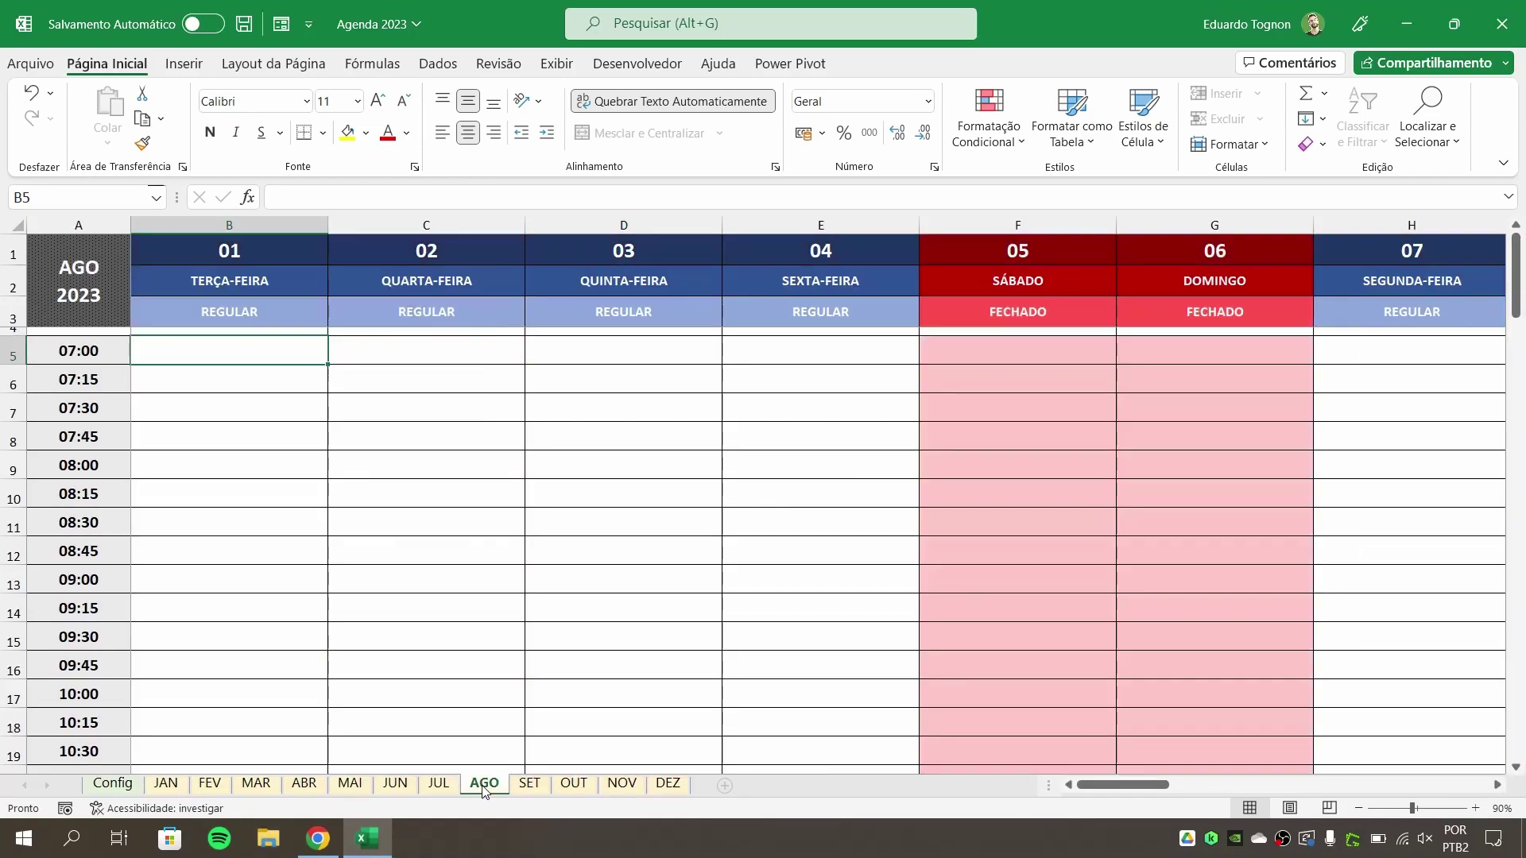
click(180, 785)
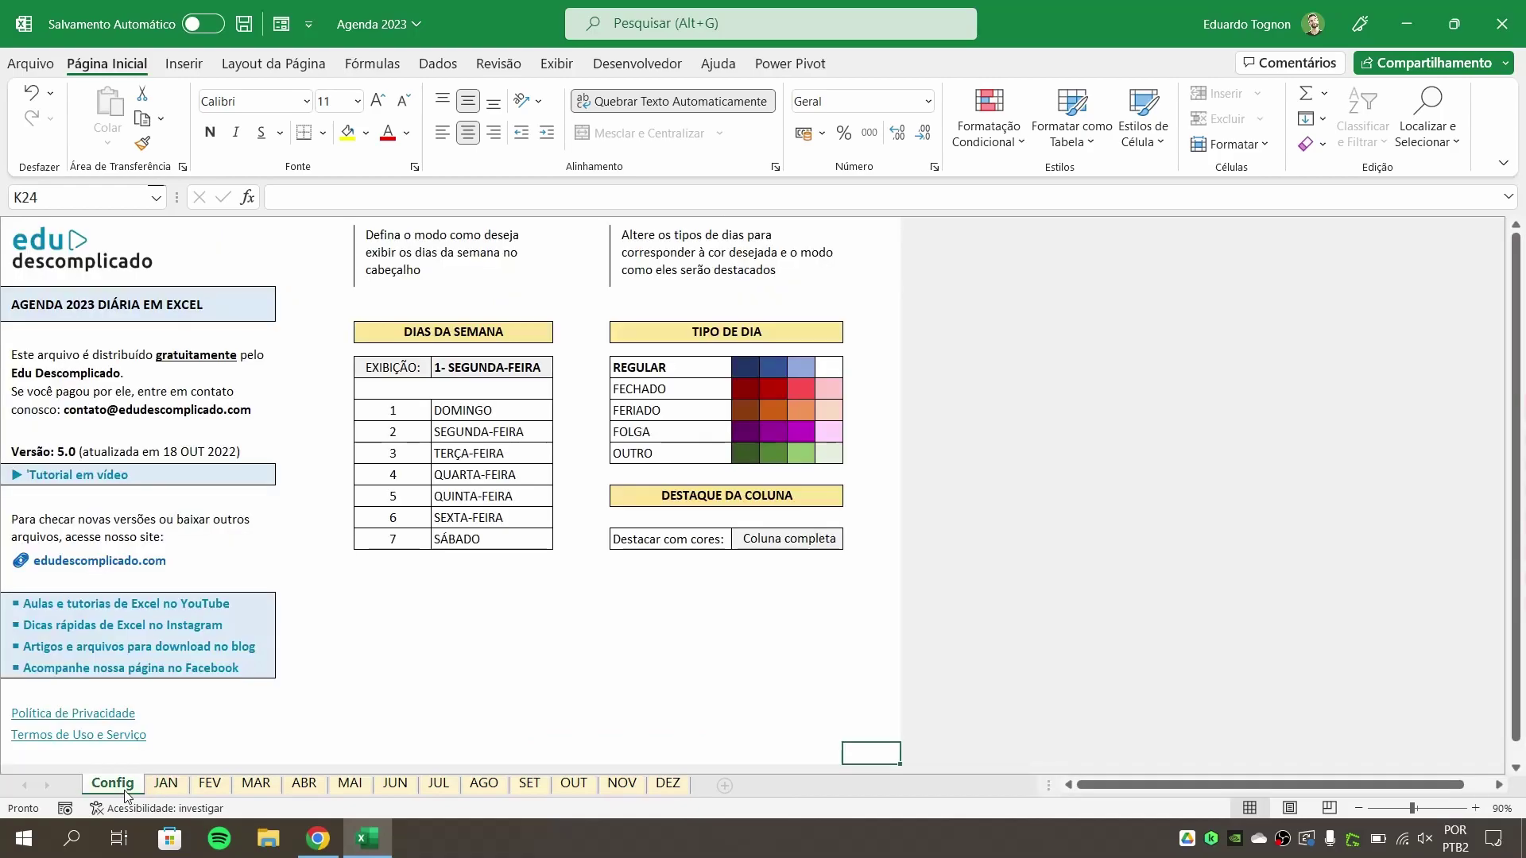
Set the weekday display on the Config sheet to "3 - segunda-feira" and check the headers on the JAN and JUN sheets
click(124, 786)
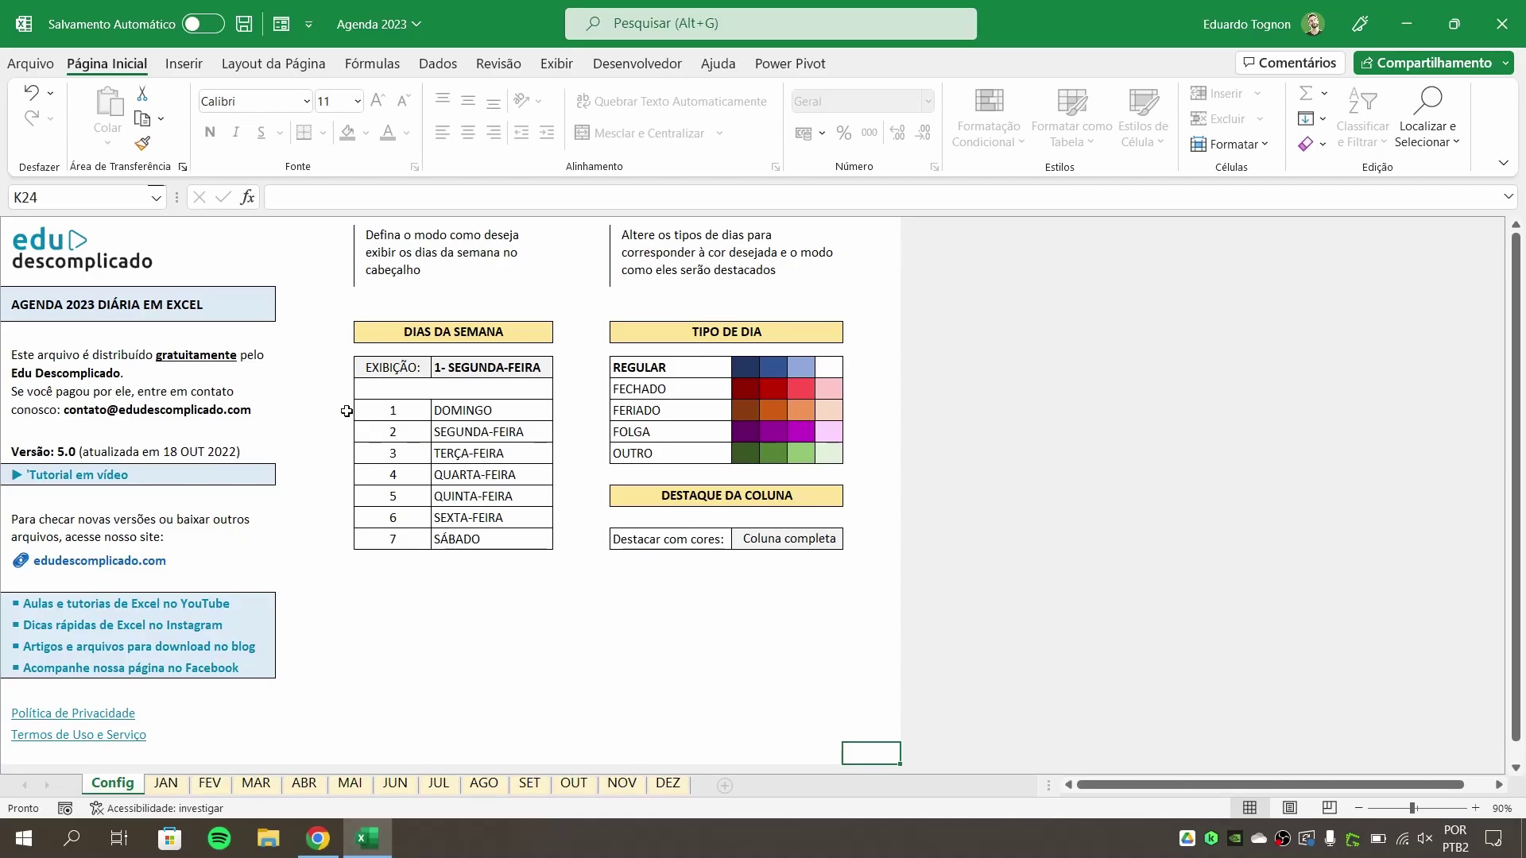
click(166, 784)
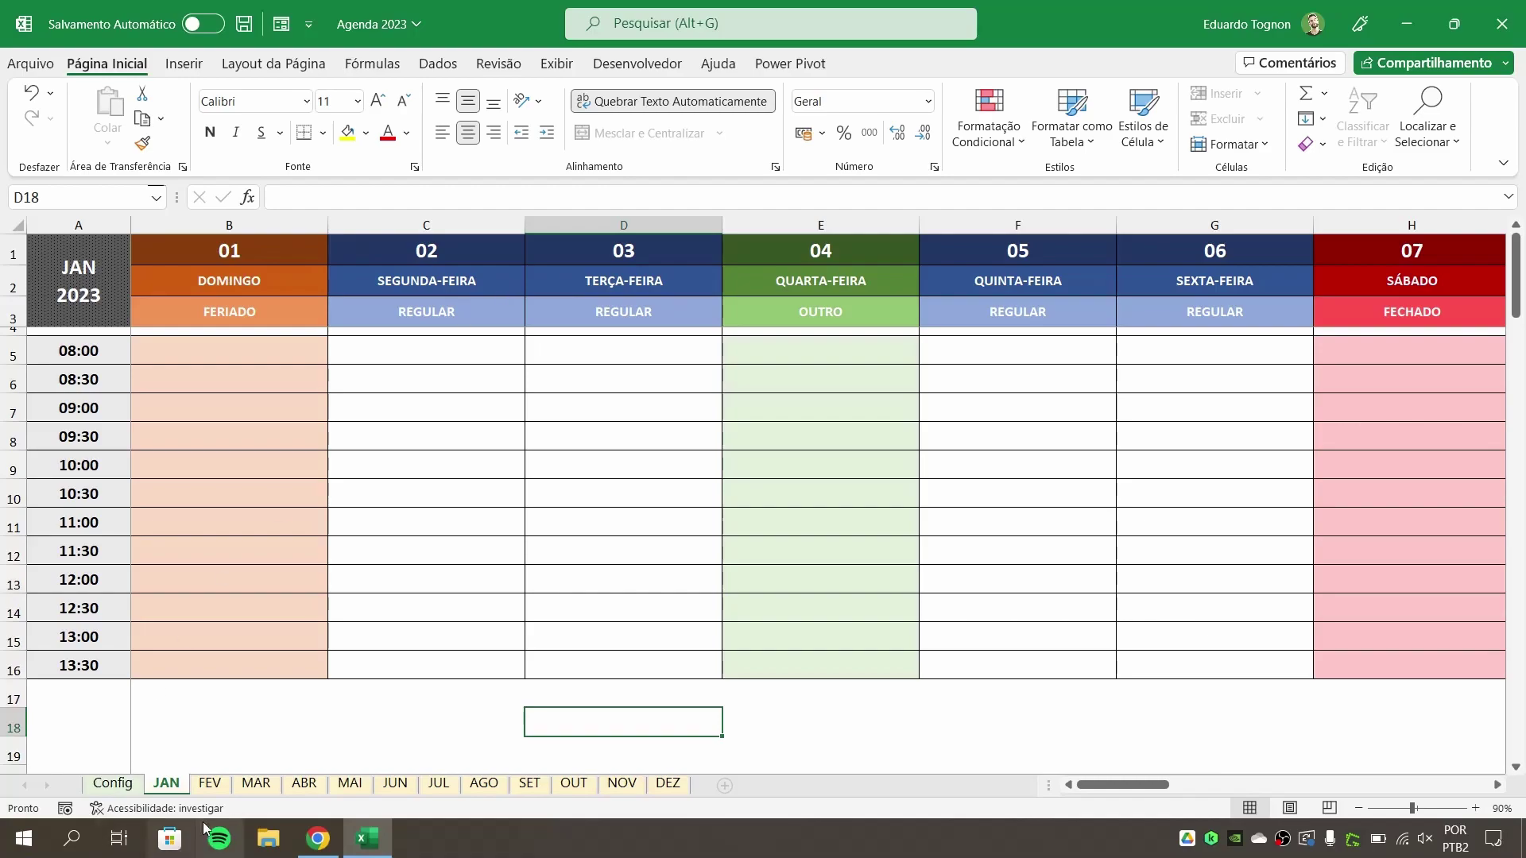
click(113, 783)
click(528, 370)
click(561, 368)
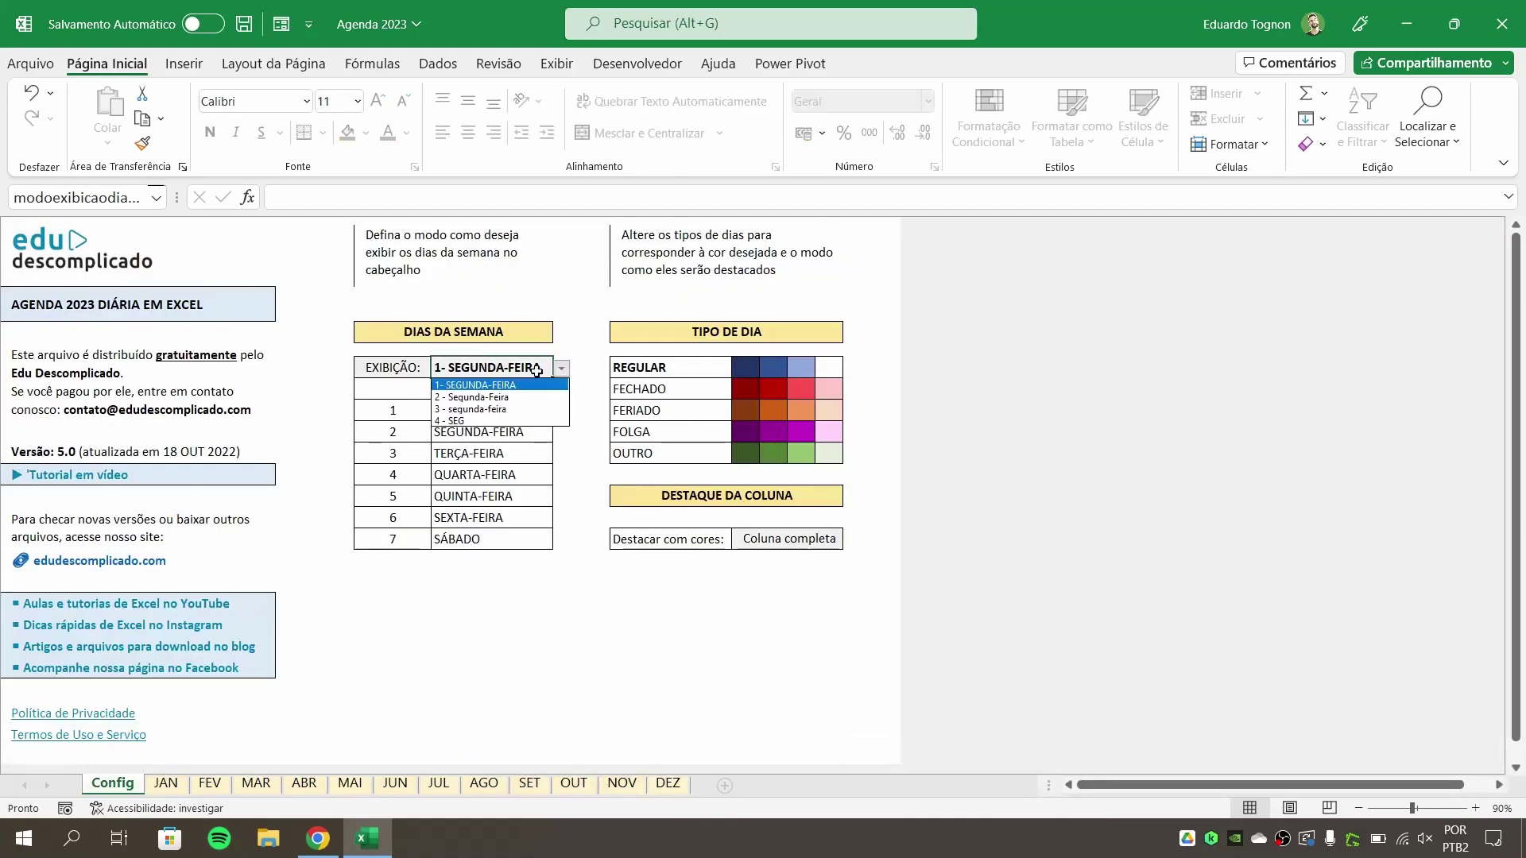
click(512, 409)
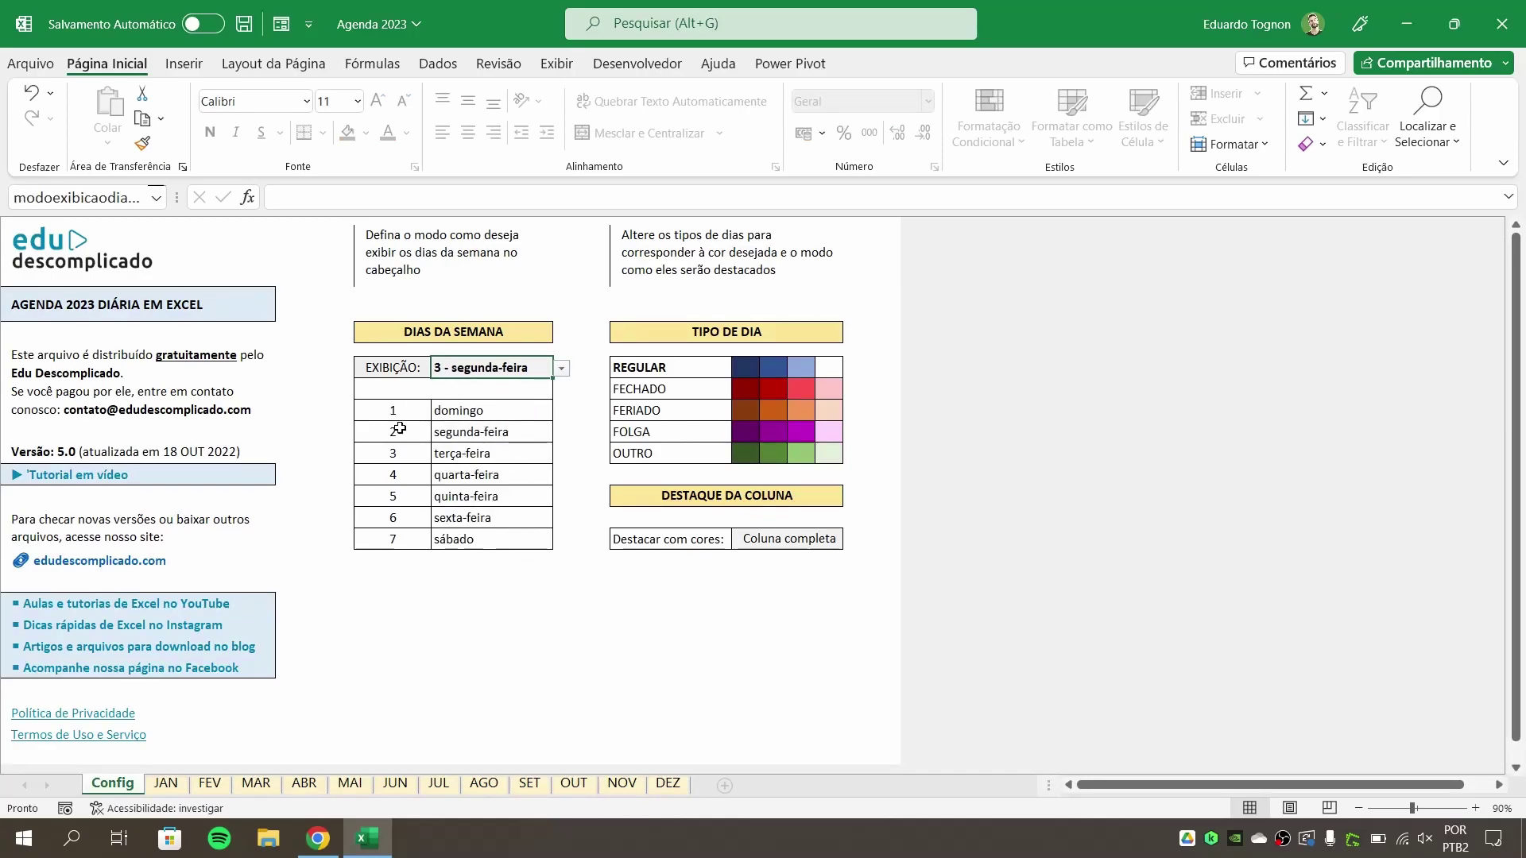
click(173, 789)
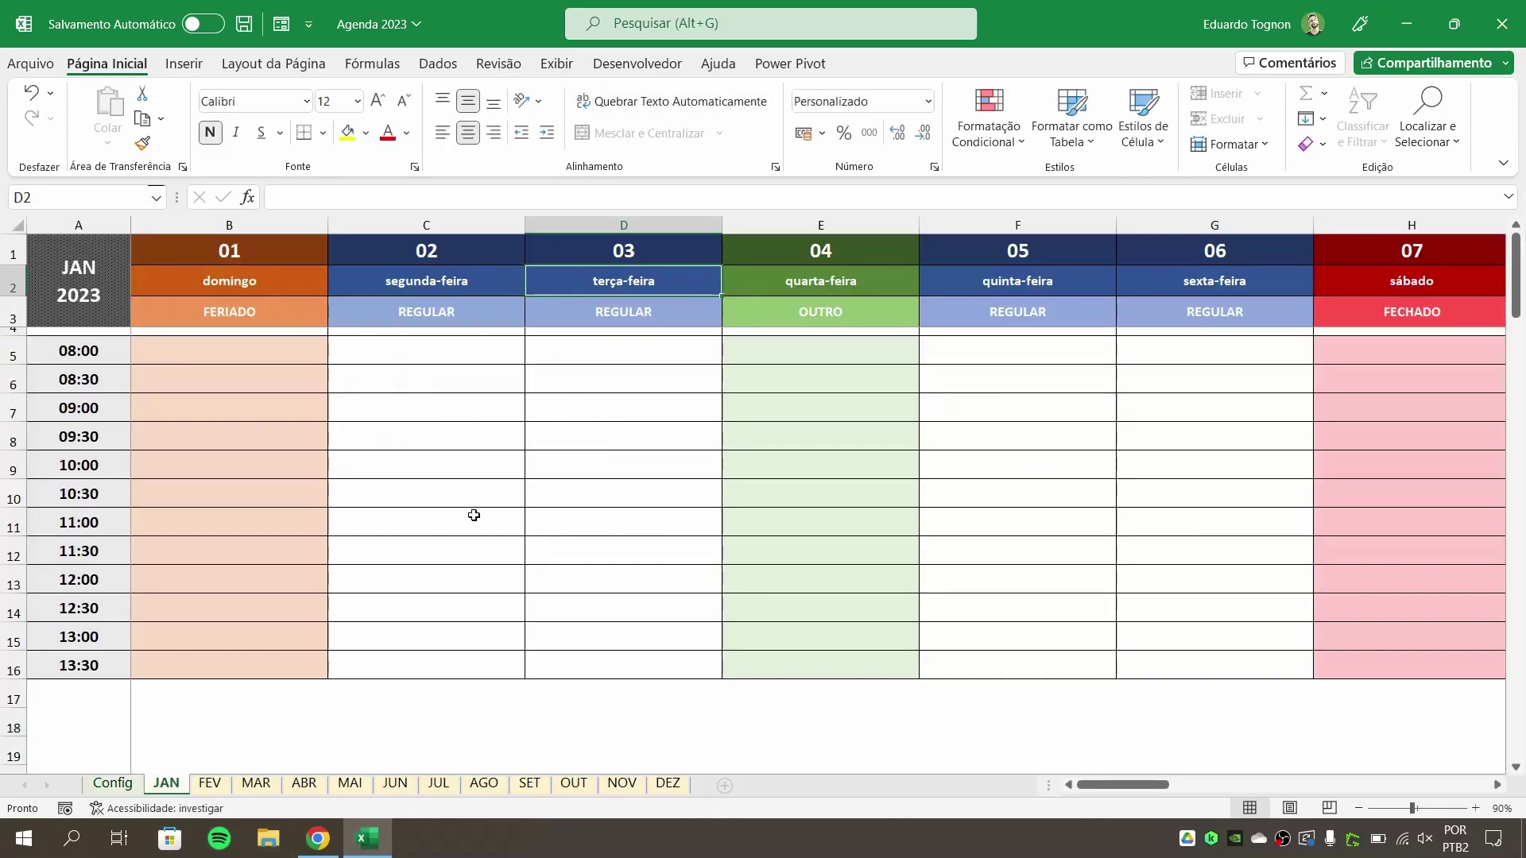
click(406, 787)
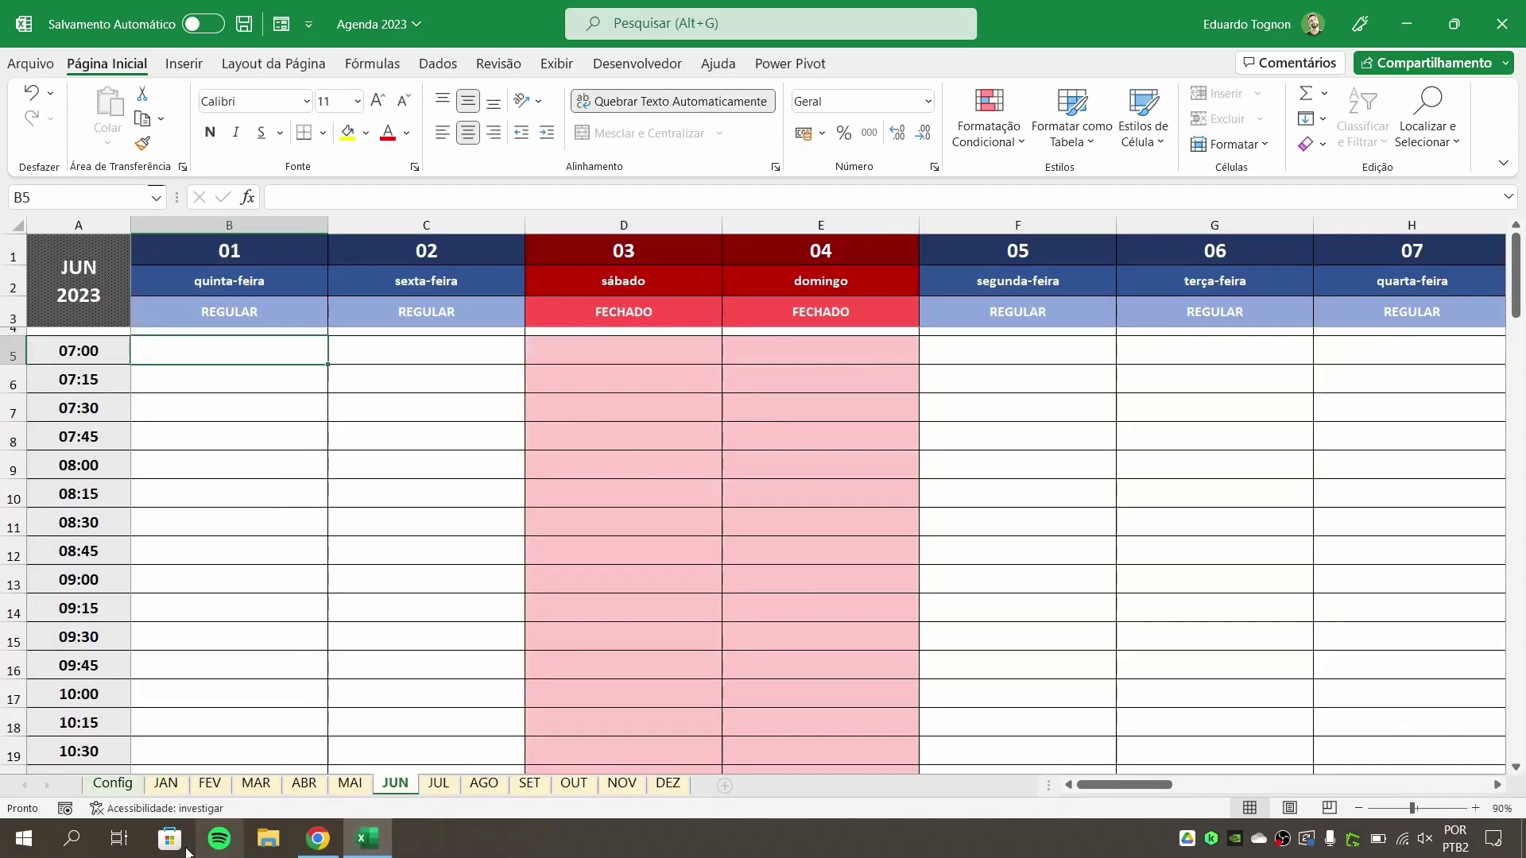
Change the weekday display on the Config sheet to "4 - SEG" and check the day headers on the JAN sheet
click(115, 786)
click(562, 369)
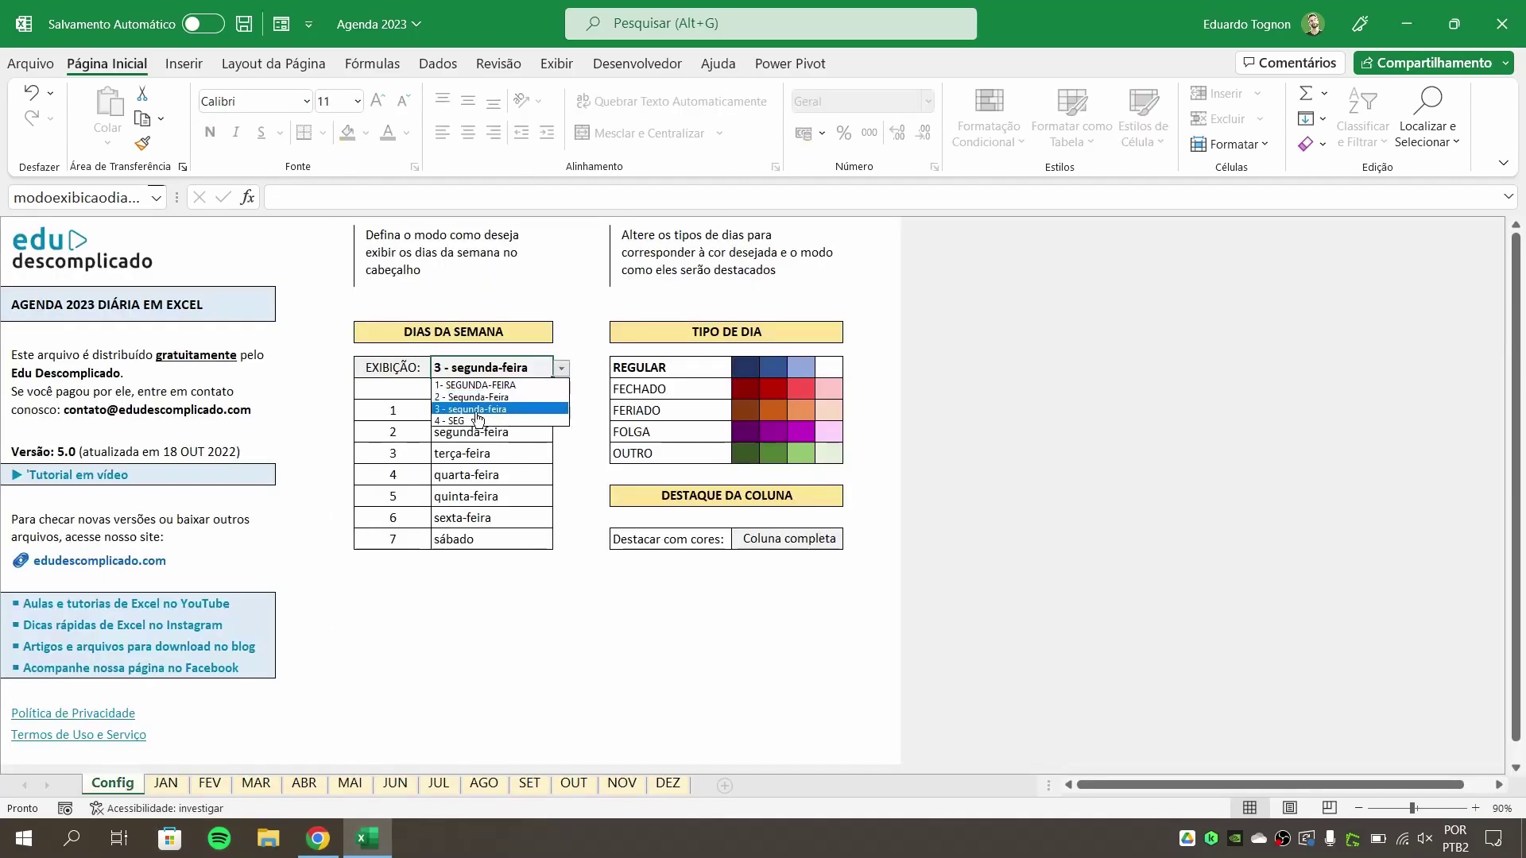
click(457, 419)
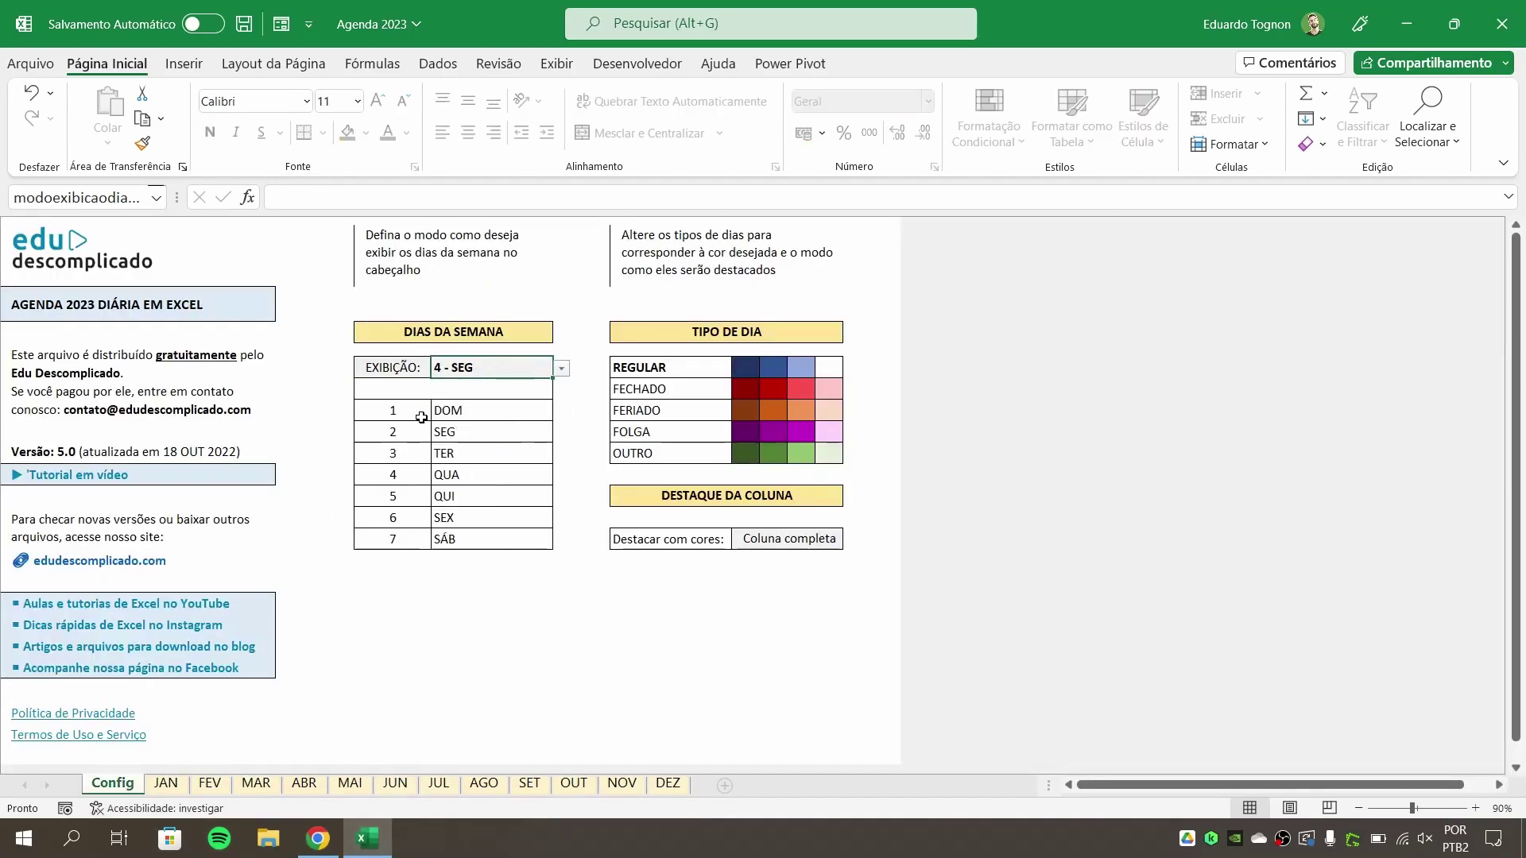
click(166, 784)
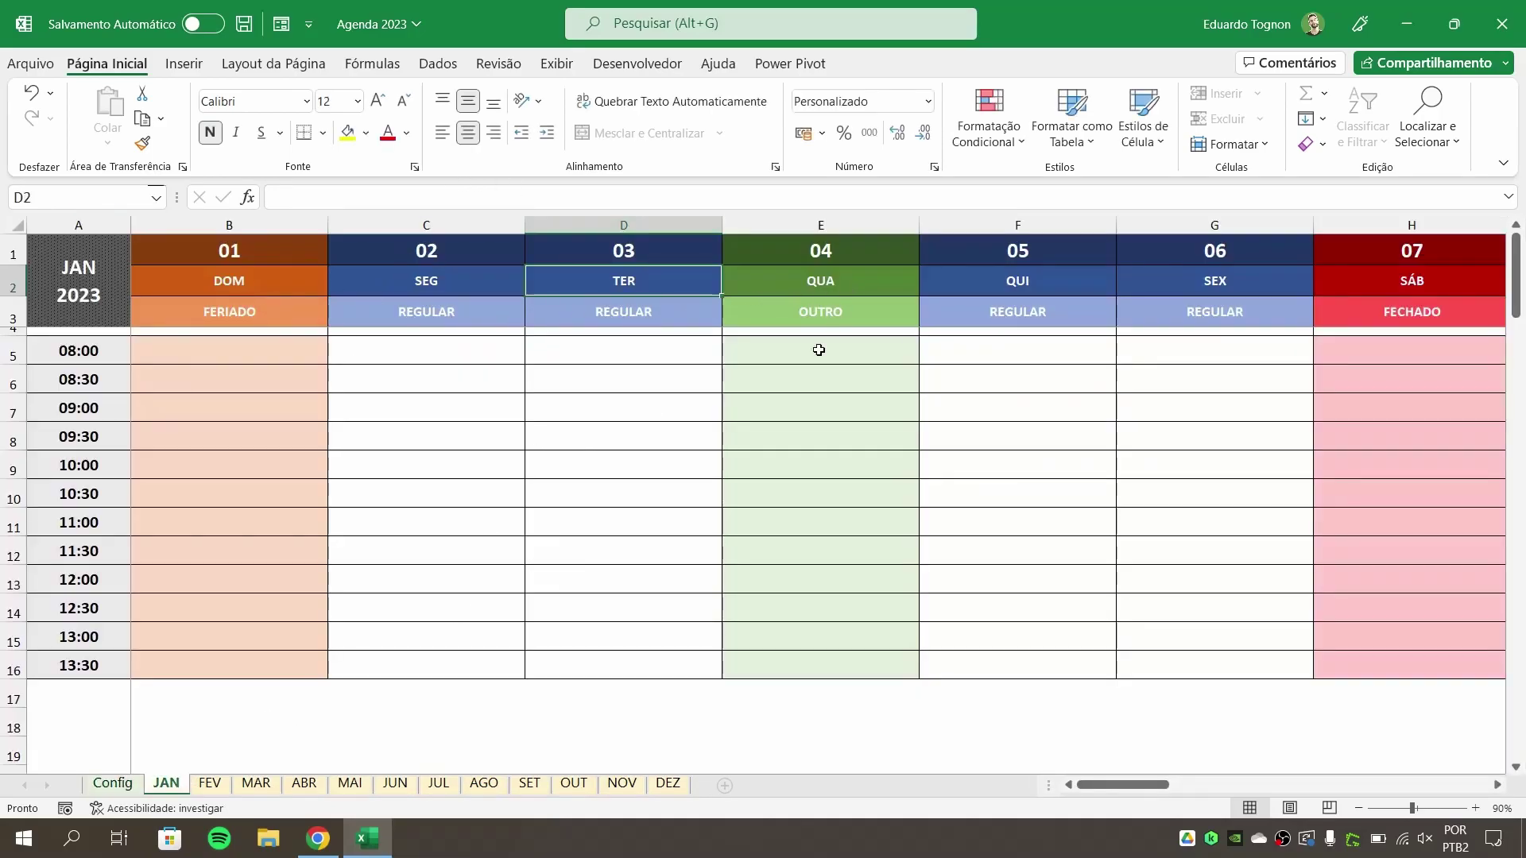
click(113, 784)
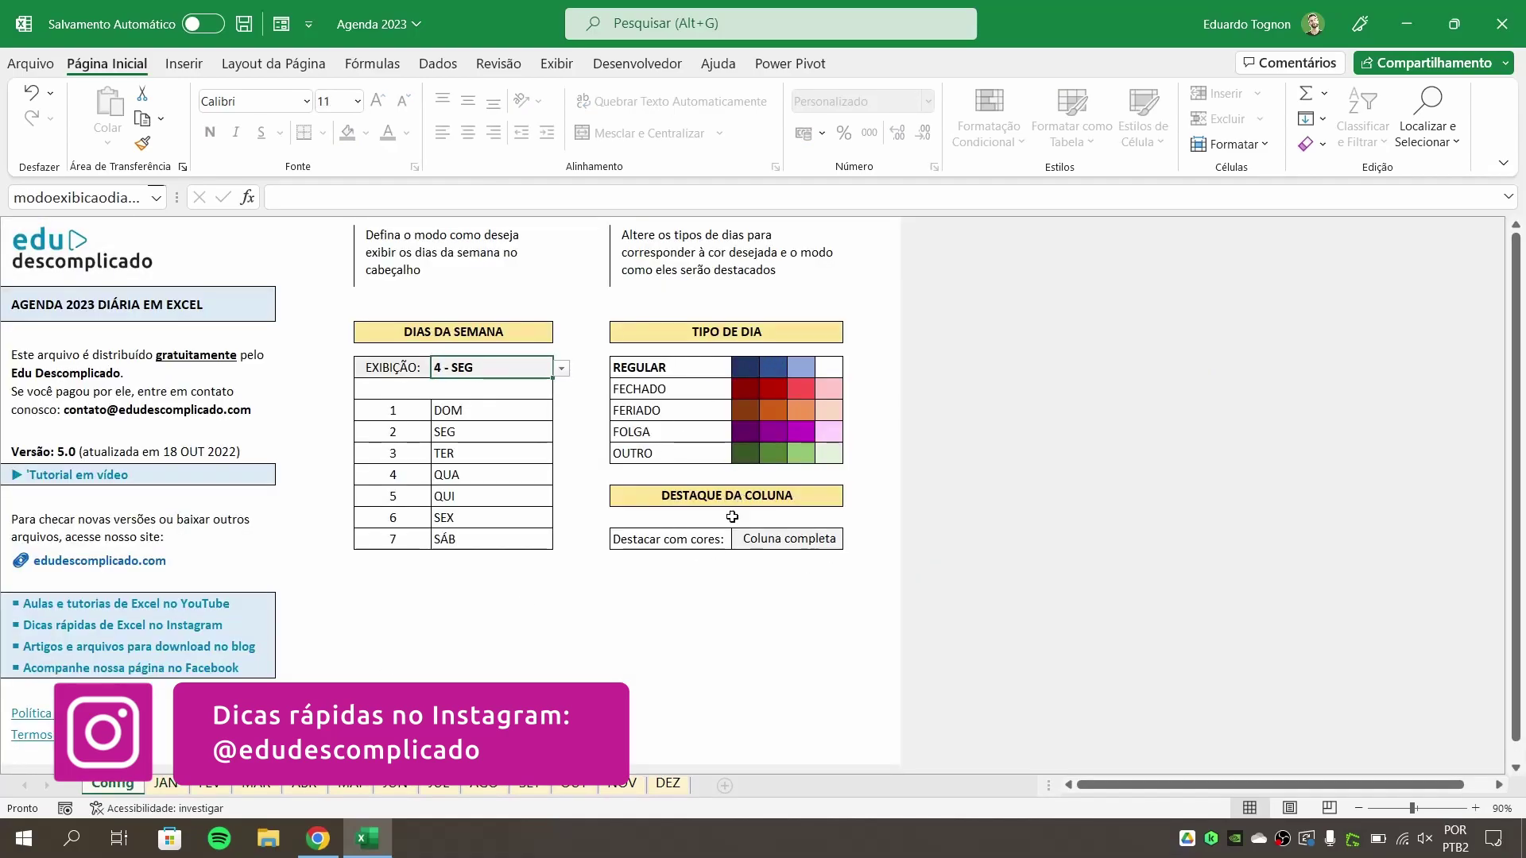
click(166, 784)
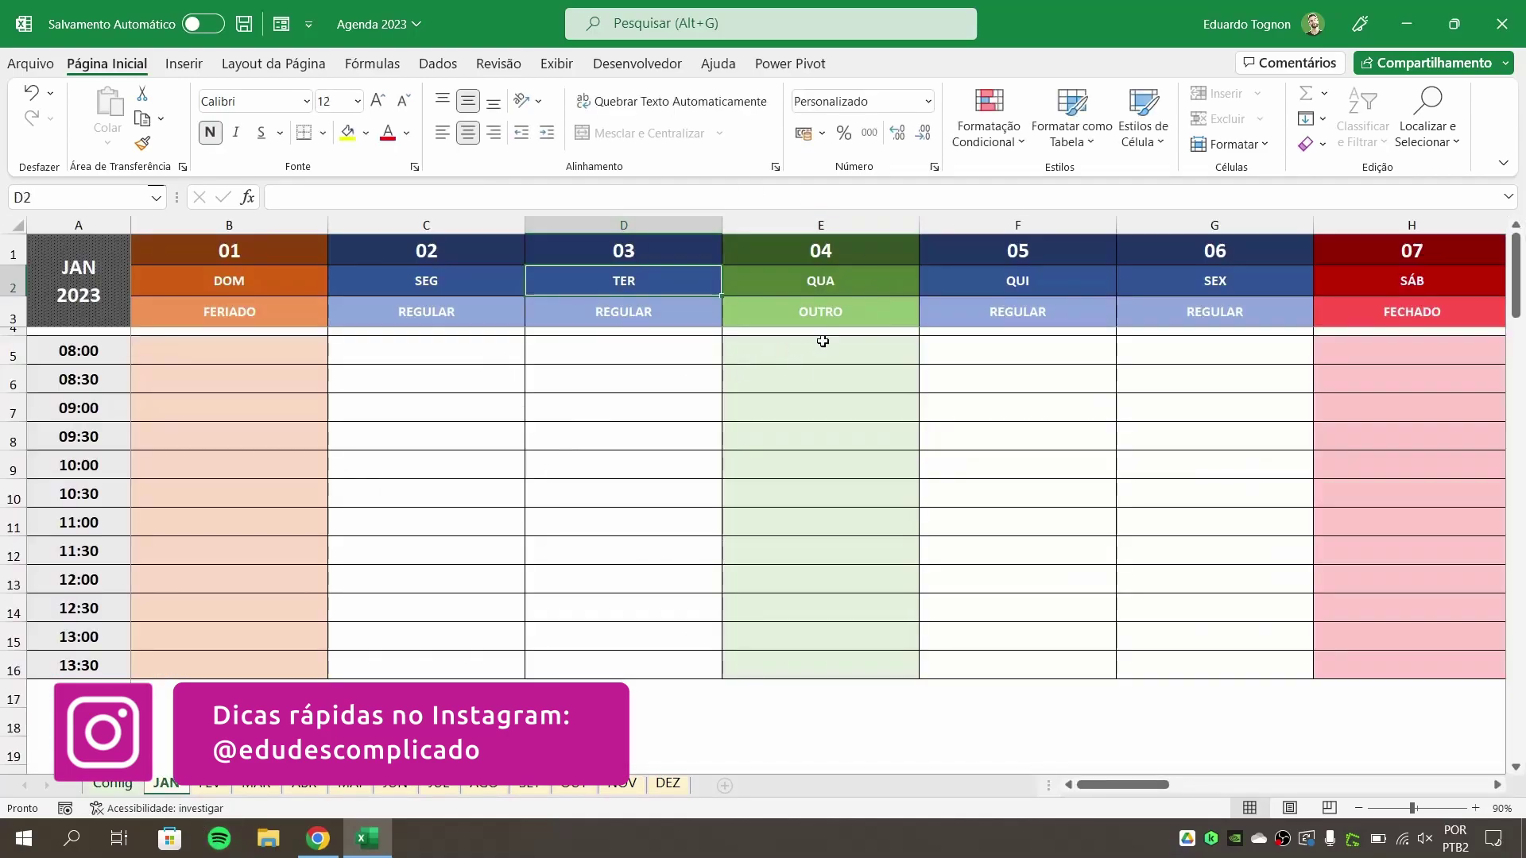
Set the day type of day 02 on the MAR sheet to FERIADO and look over its column
click(254, 785)
click(476, 314)
click(533, 317)
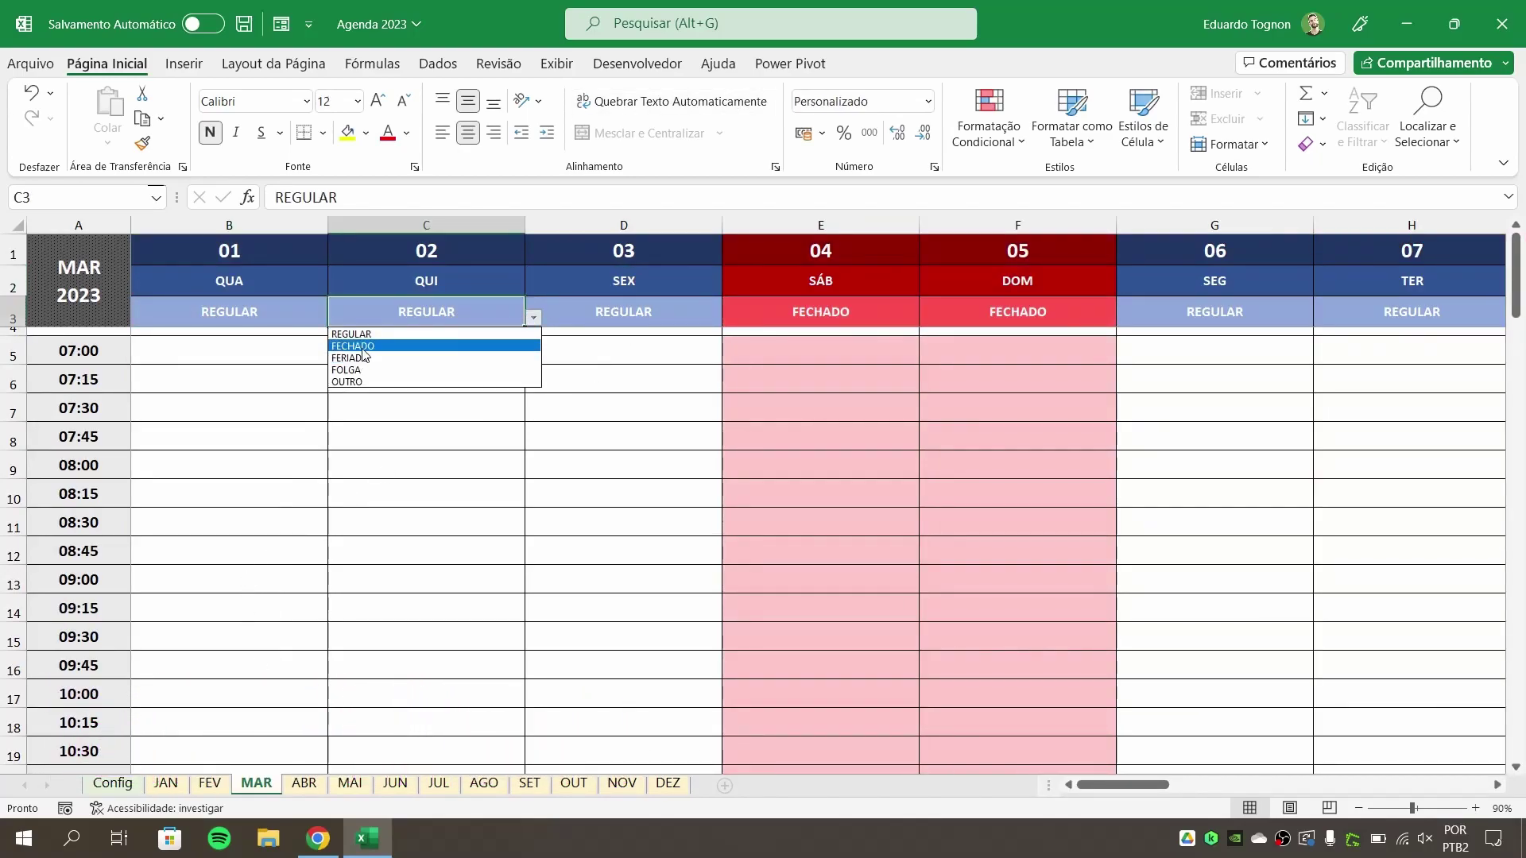
click(364, 358)
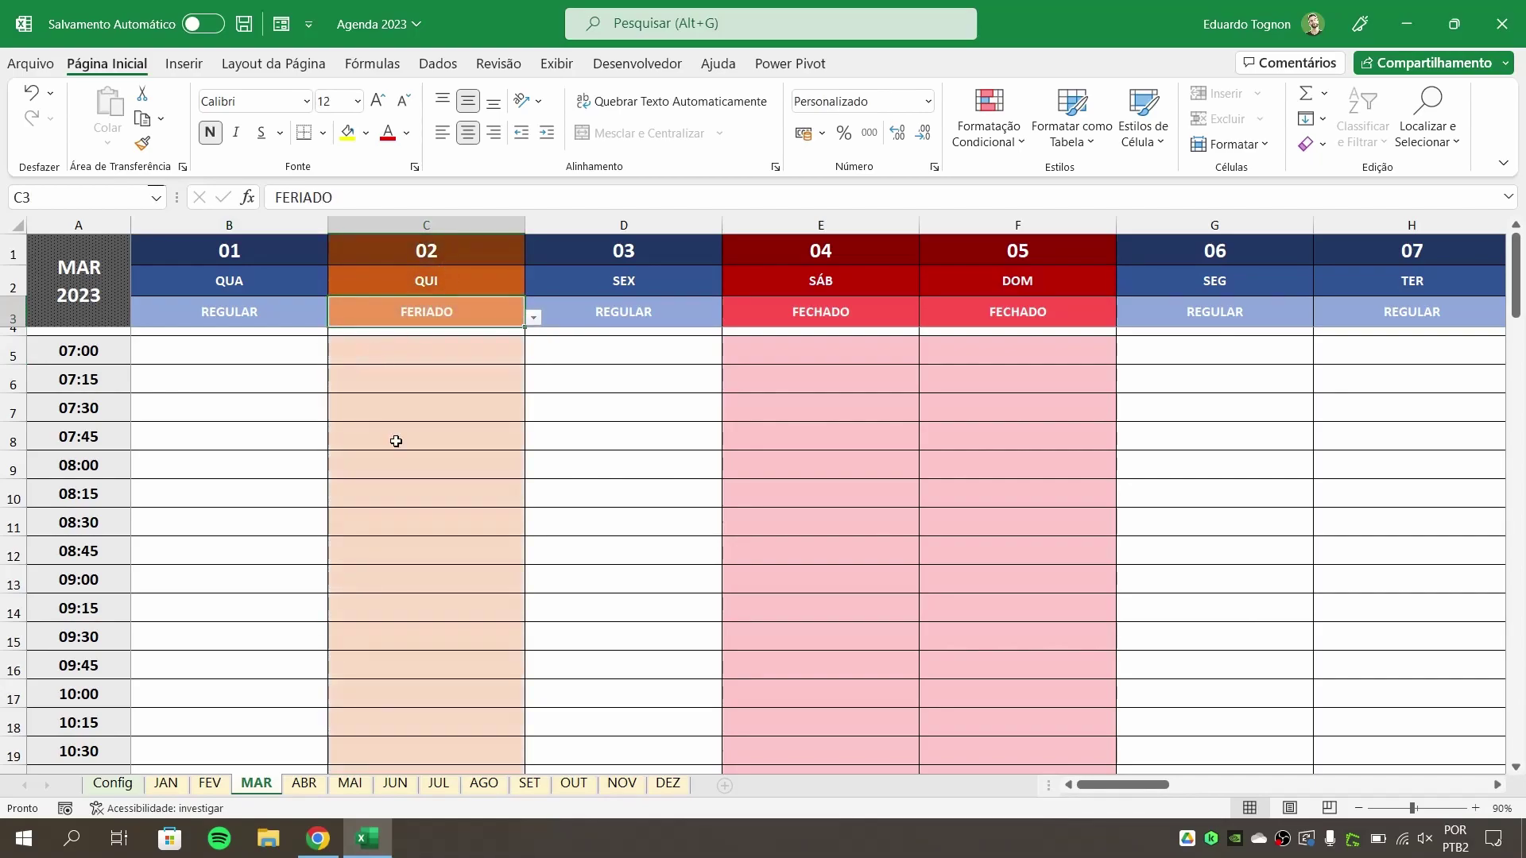
scroll(410, 431, down, 4)
scroll(389, 509, down, 2)
scroll(392, 505, up, 6)
Set the column highlight option on the Config sheet to "Apenas cabeçalho"
click(112, 783)
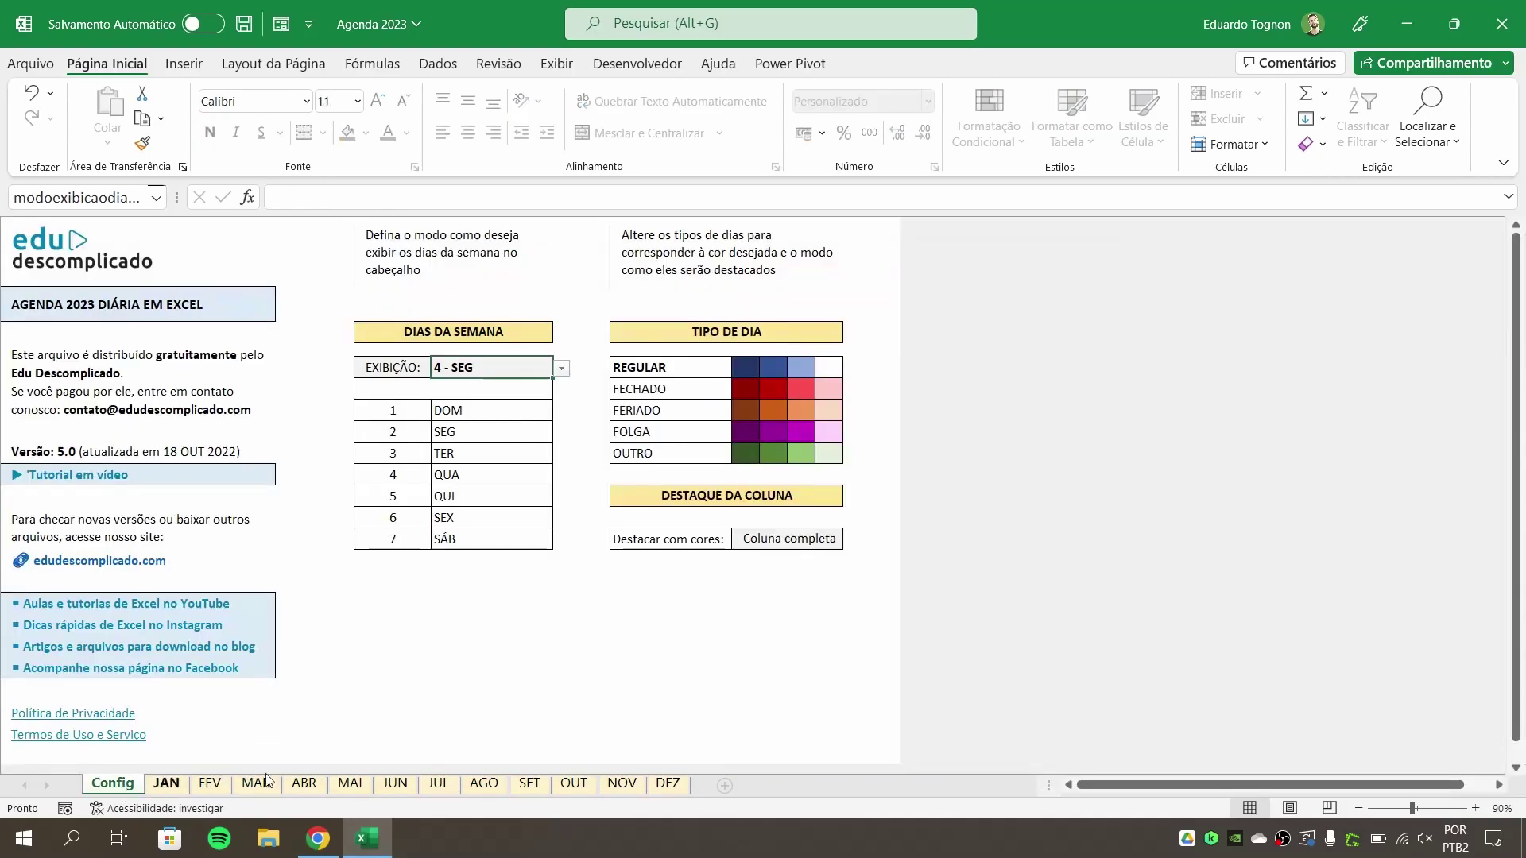
click(831, 545)
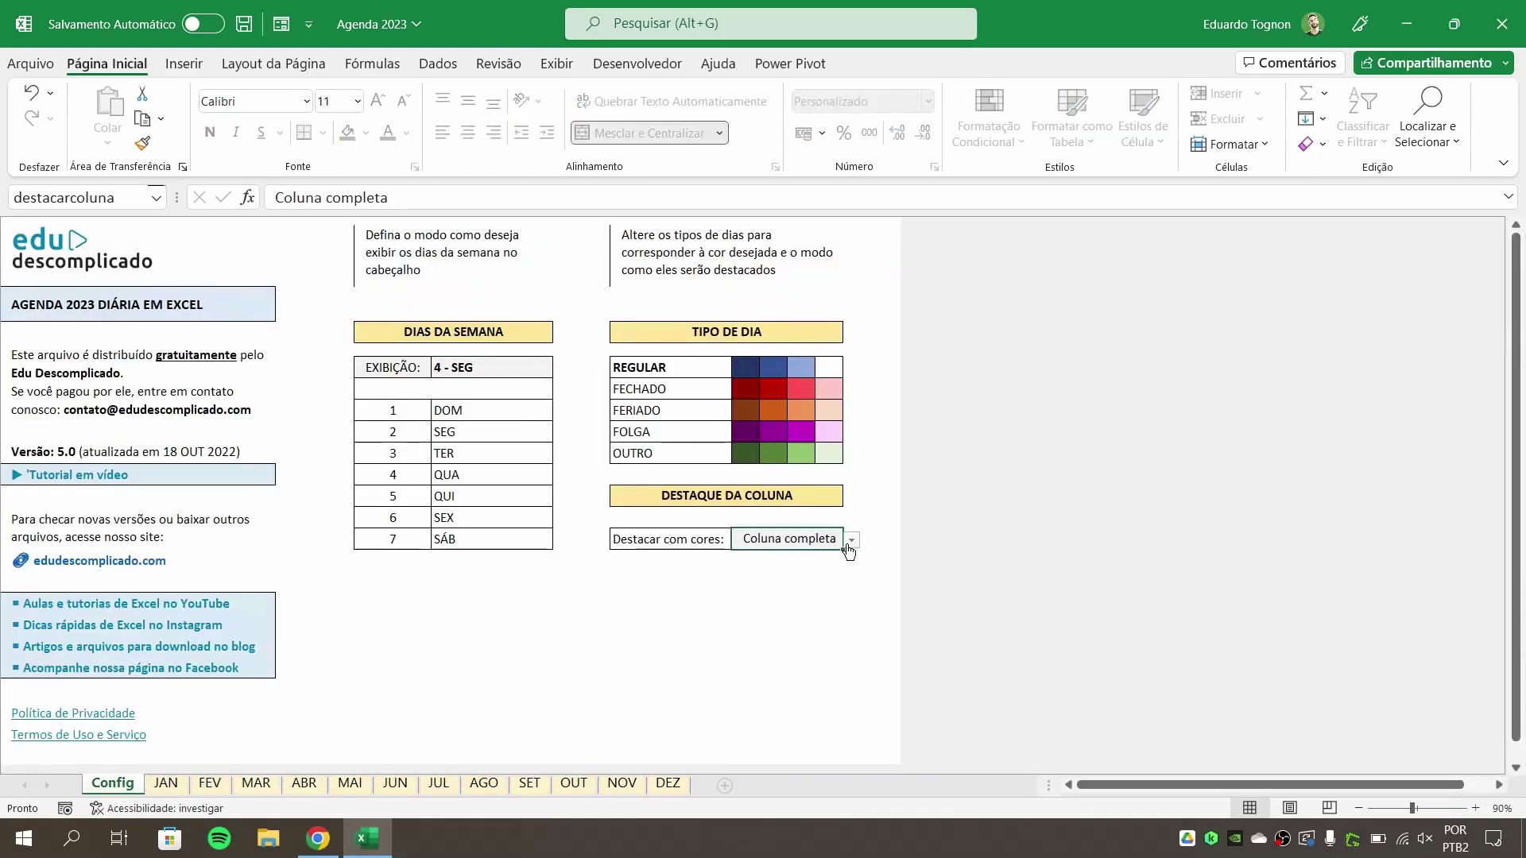
click(851, 543)
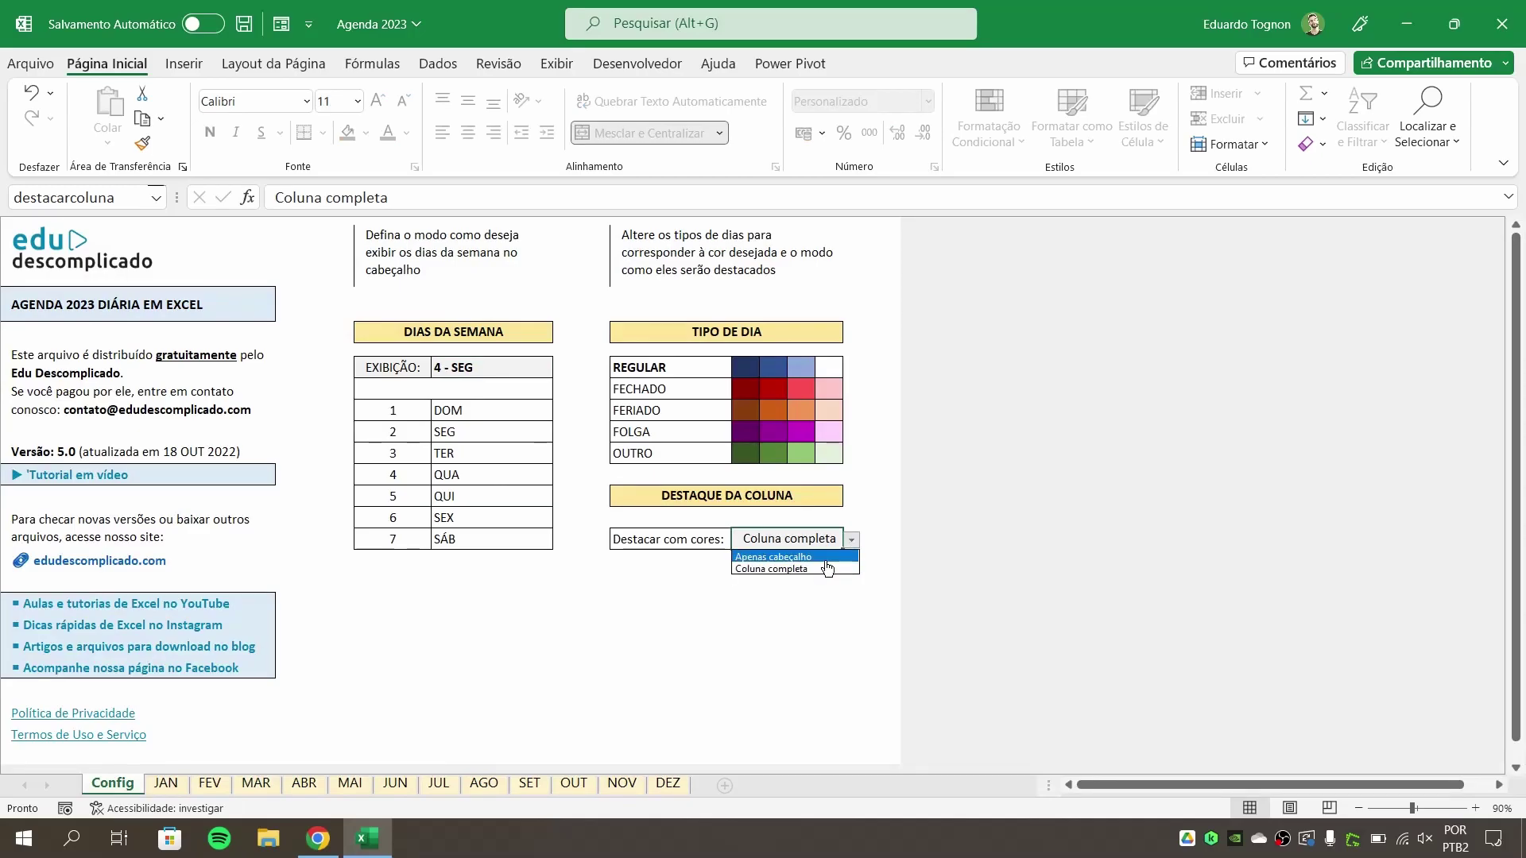
click(829, 557)
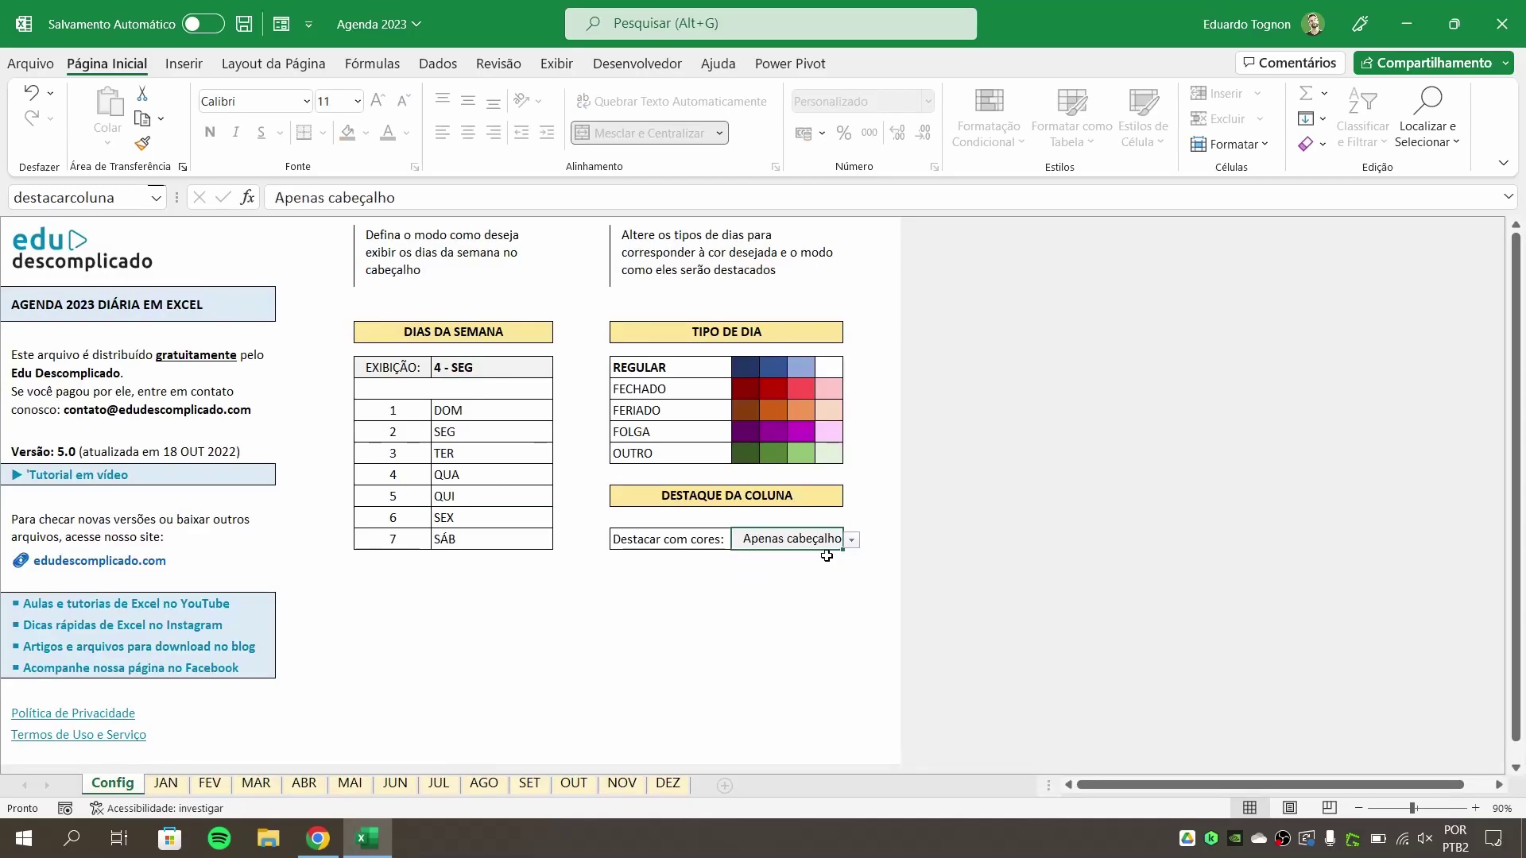
Look through the month sheets from ABR to AGO and set day 03 on the AGO sheet to FOLGA
click(348, 783)
click(304, 783)
click(395, 783)
click(439, 783)
click(484, 786)
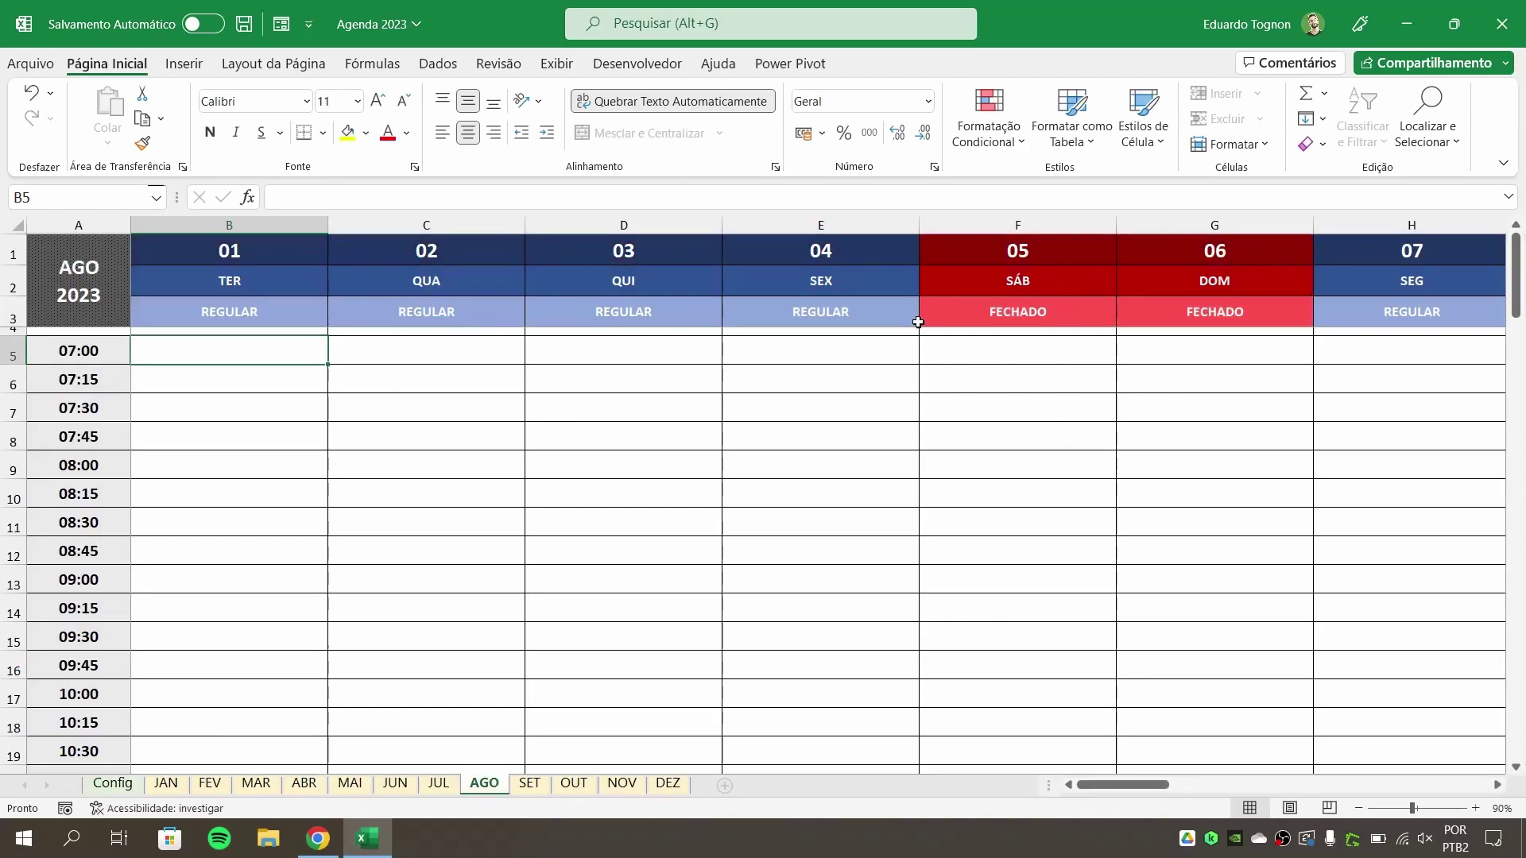
click(610, 316)
click(731, 317)
click(559, 362)
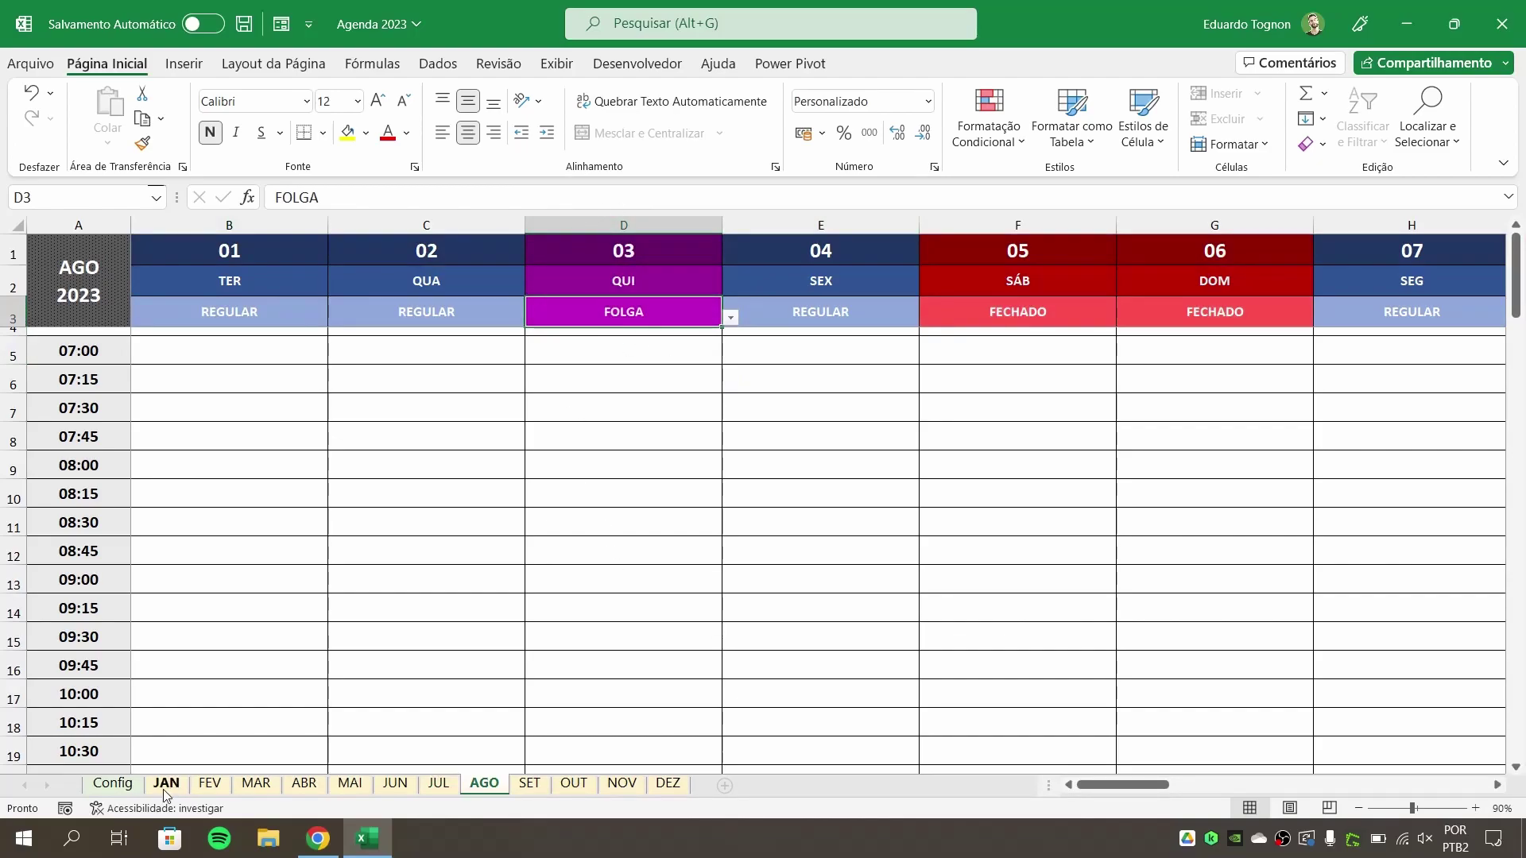
Check the colouring on the JAN sheet and set the column highlight on the Config sheet to "Coluna completa"
click(121, 789)
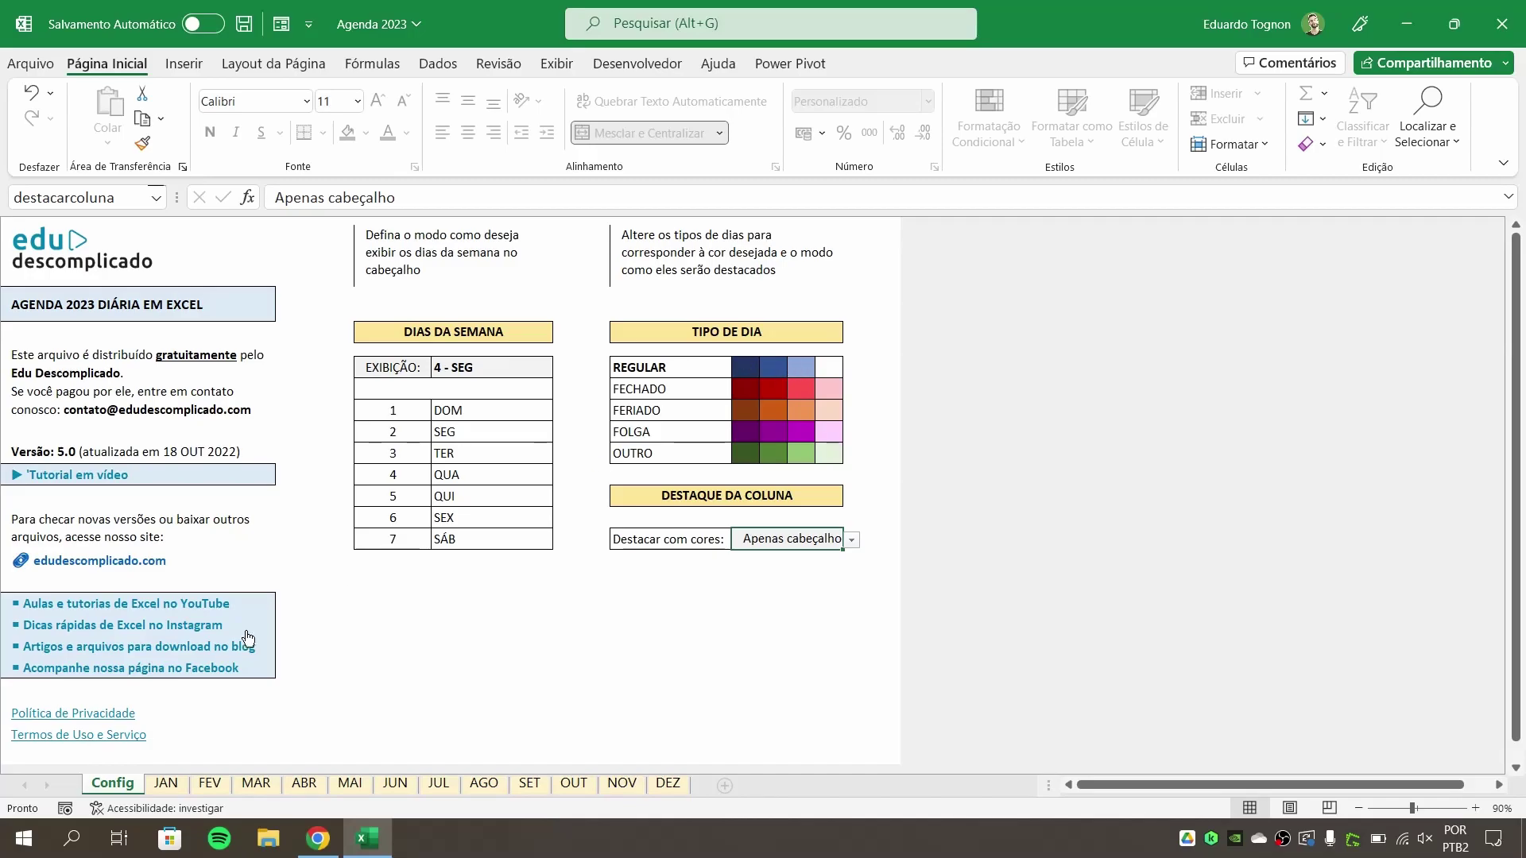
click(166, 784)
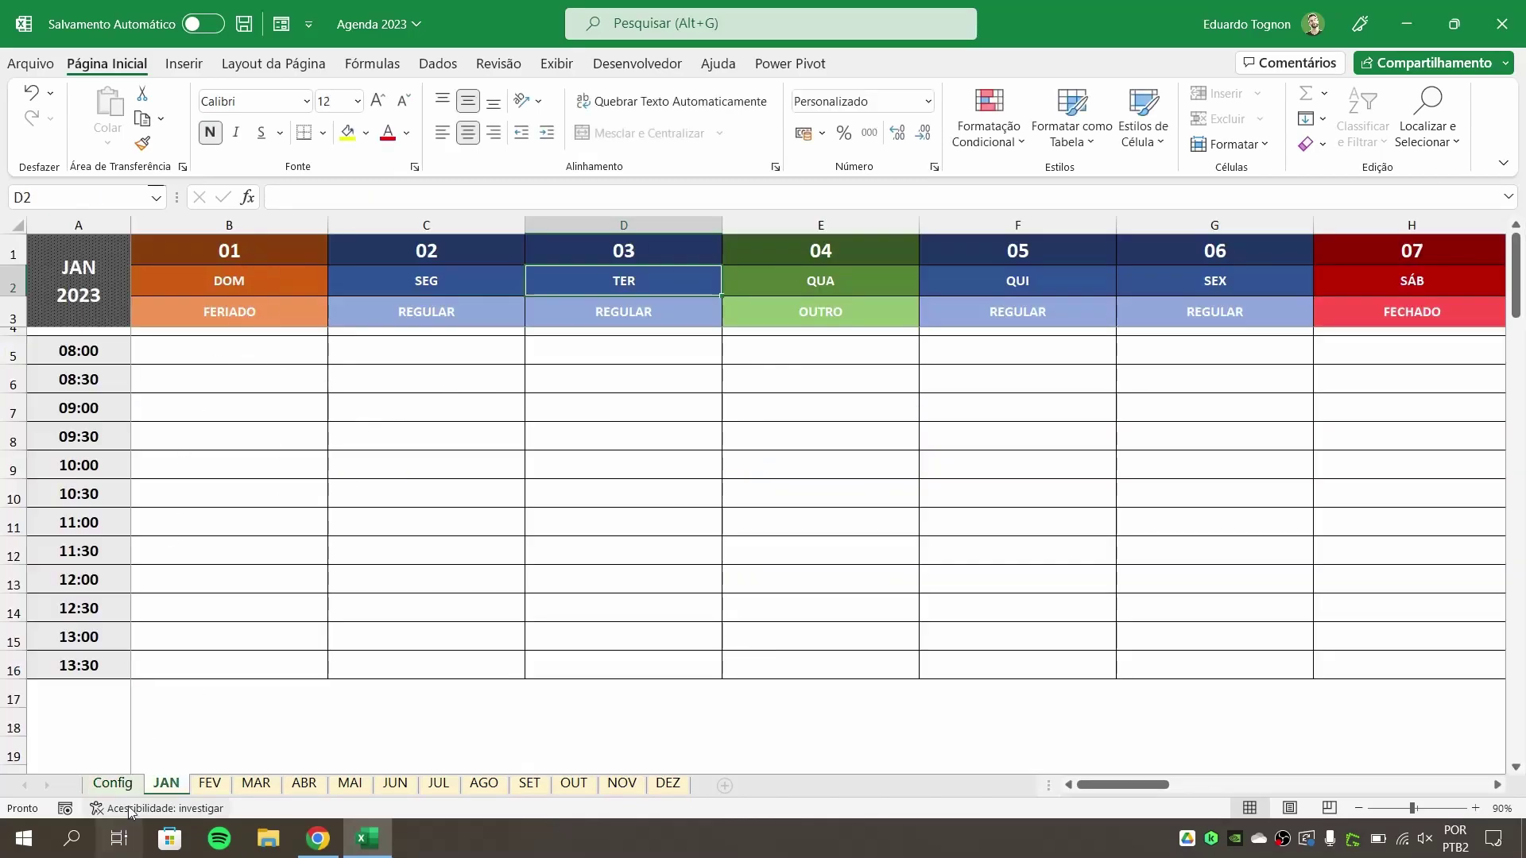
click(112, 784)
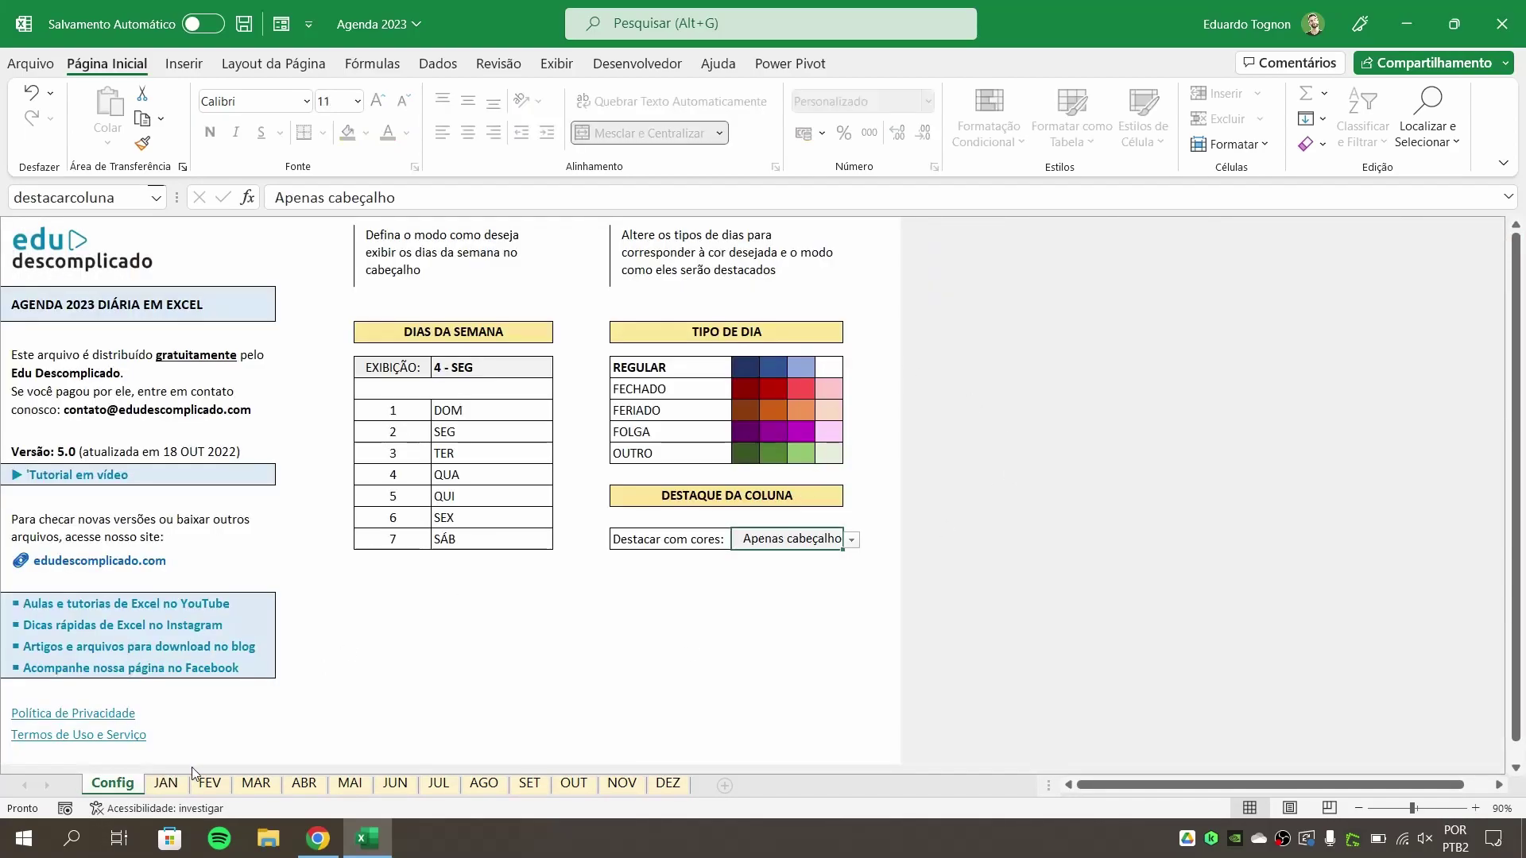
click(166, 784)
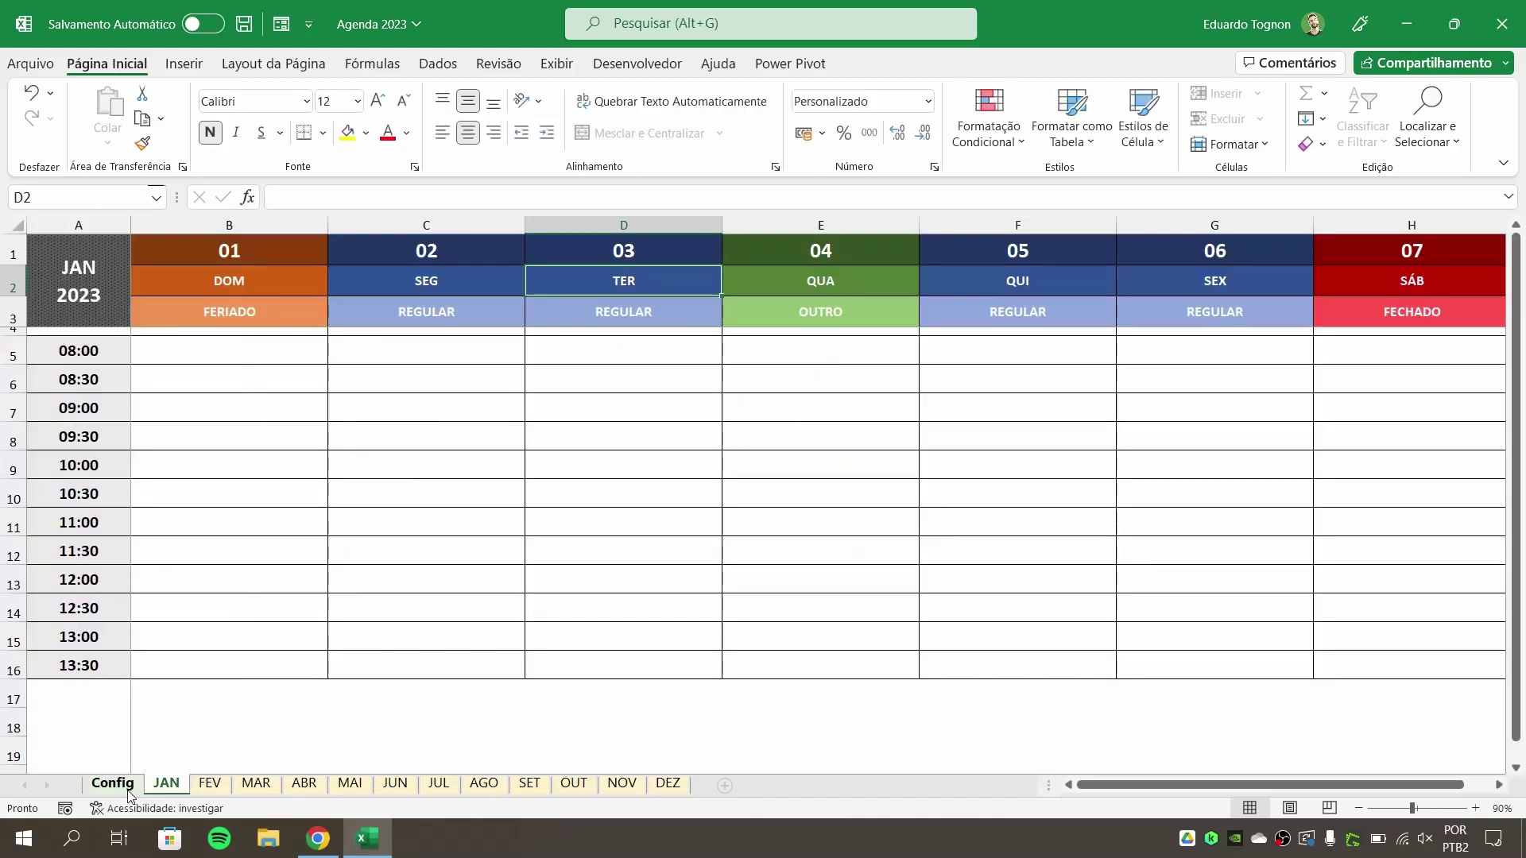
click(112, 784)
click(852, 545)
click(781, 566)
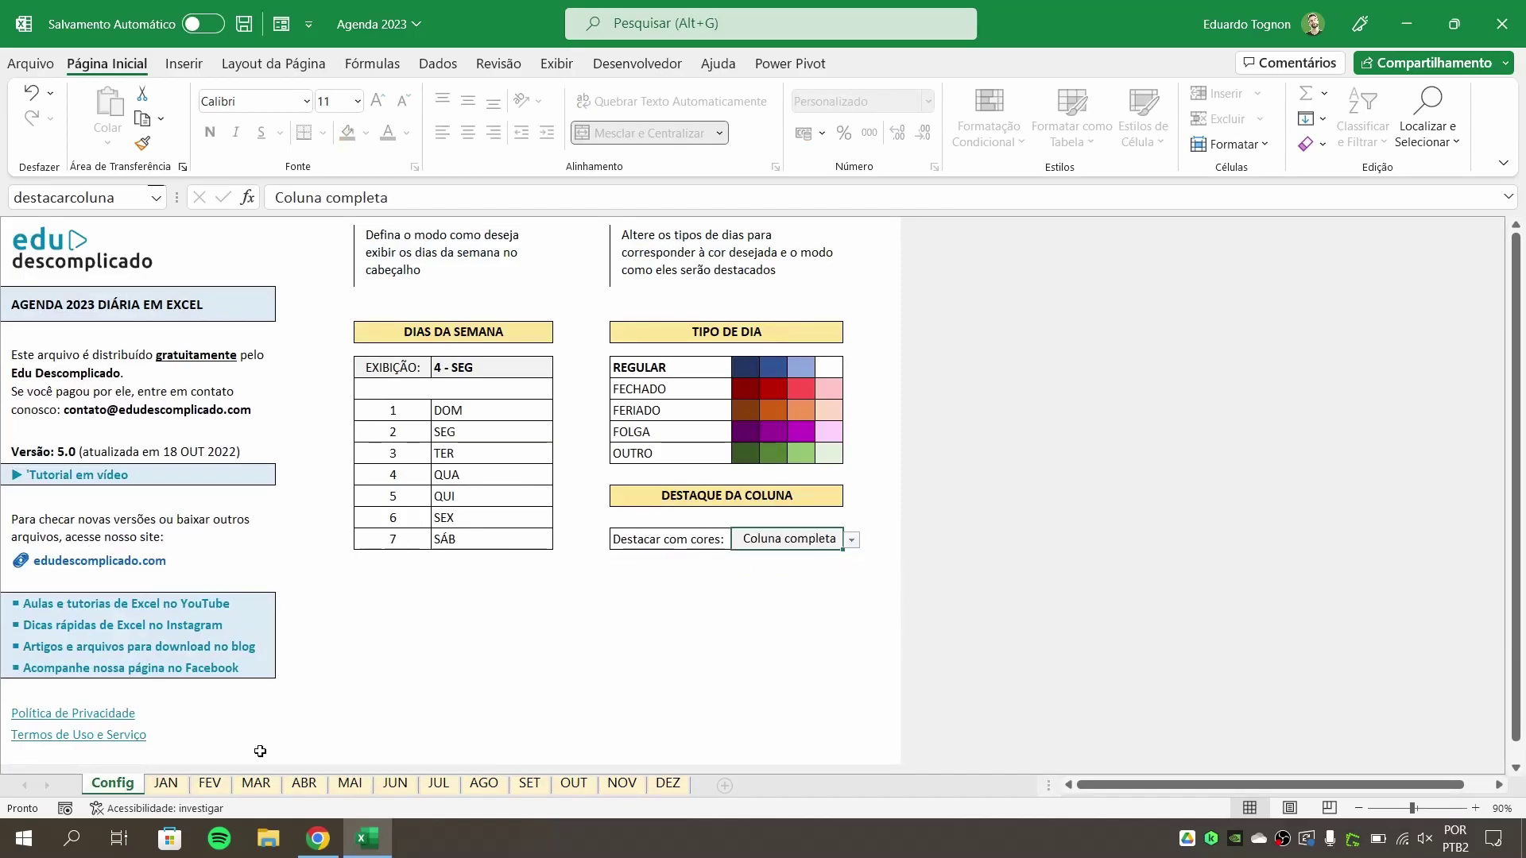
click(171, 785)
Rename the day type OUTRO to FÉRIAS in the TIPO DE DIA table on the Config sheet
click(127, 784)
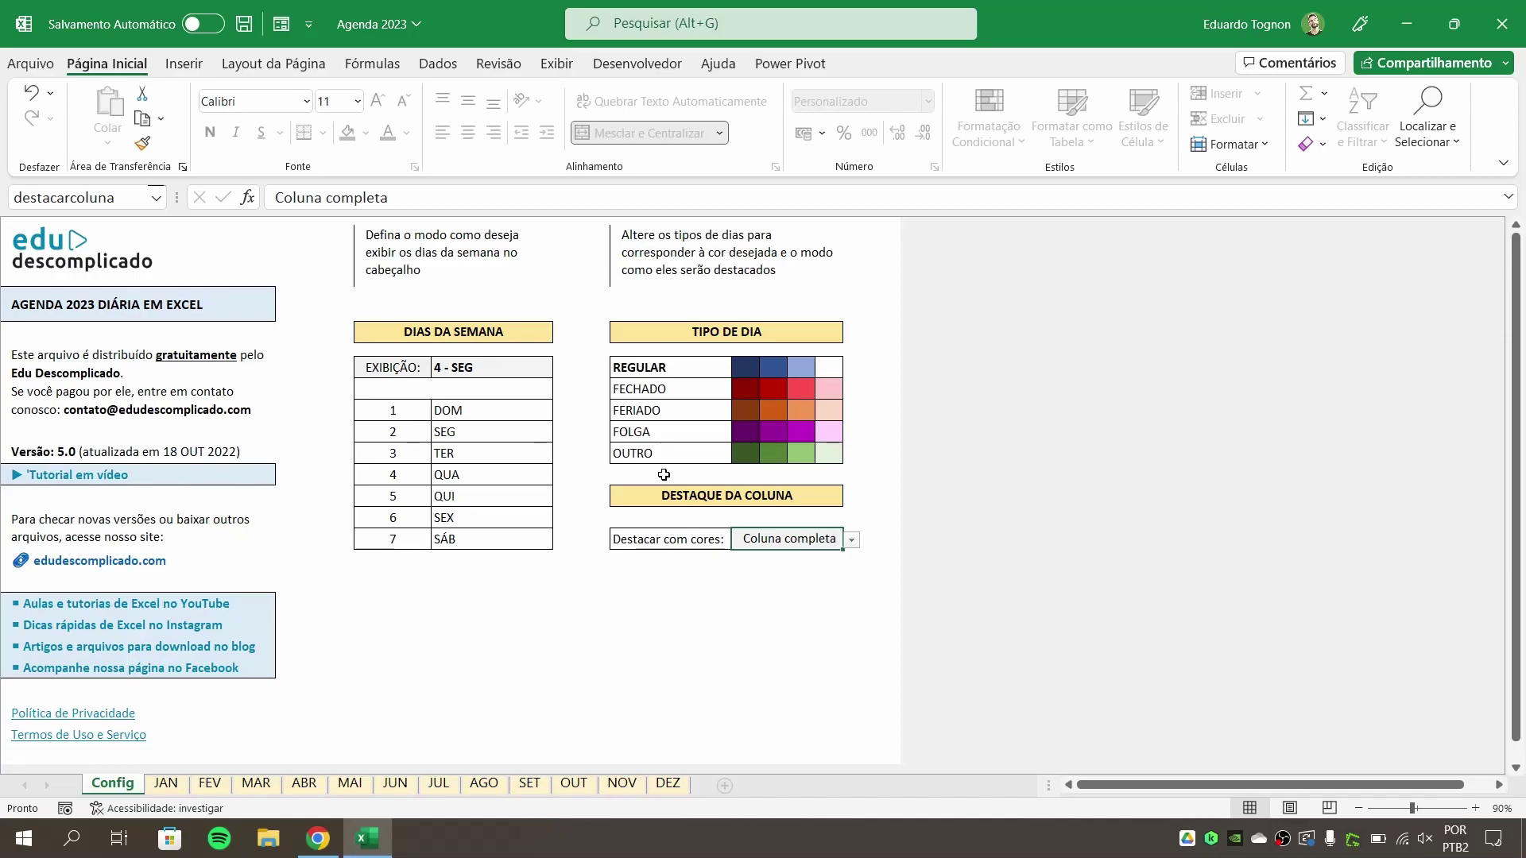
click(640, 435)
click(645, 452)
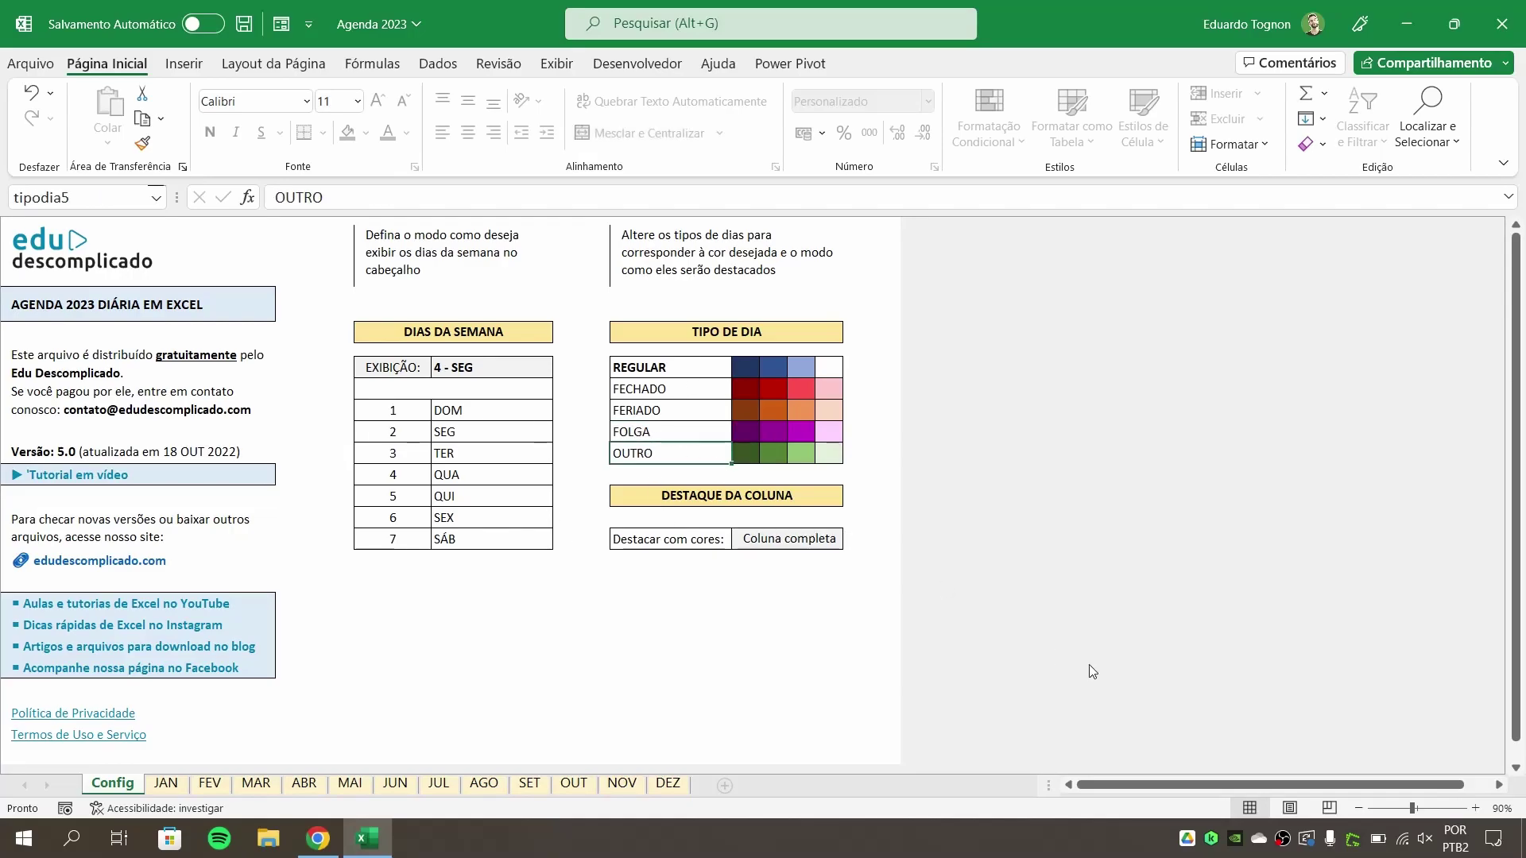
text(F)
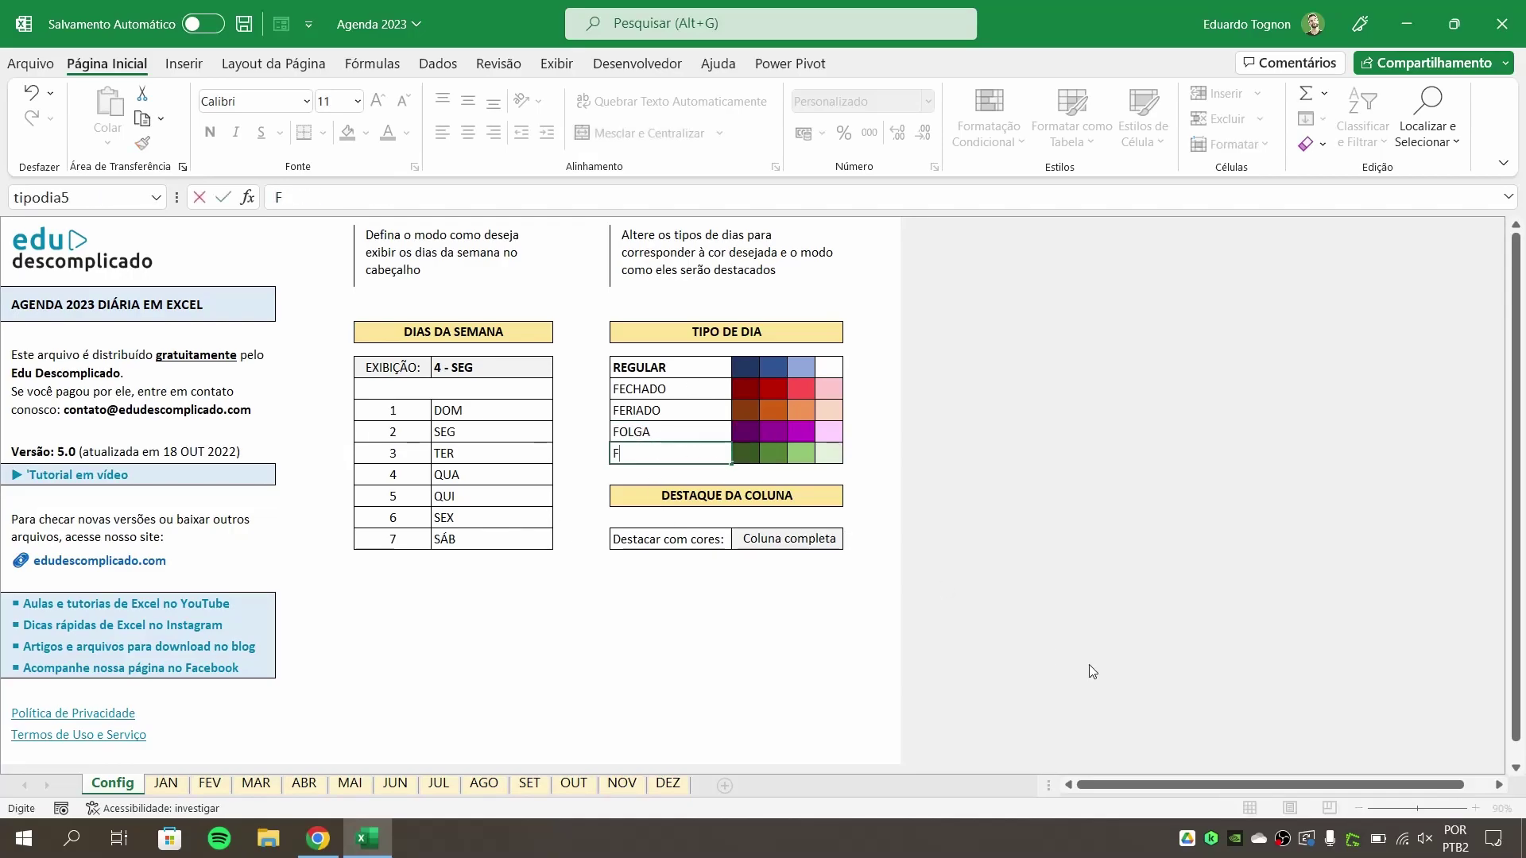
text(ÉRIAS)
key(Return)
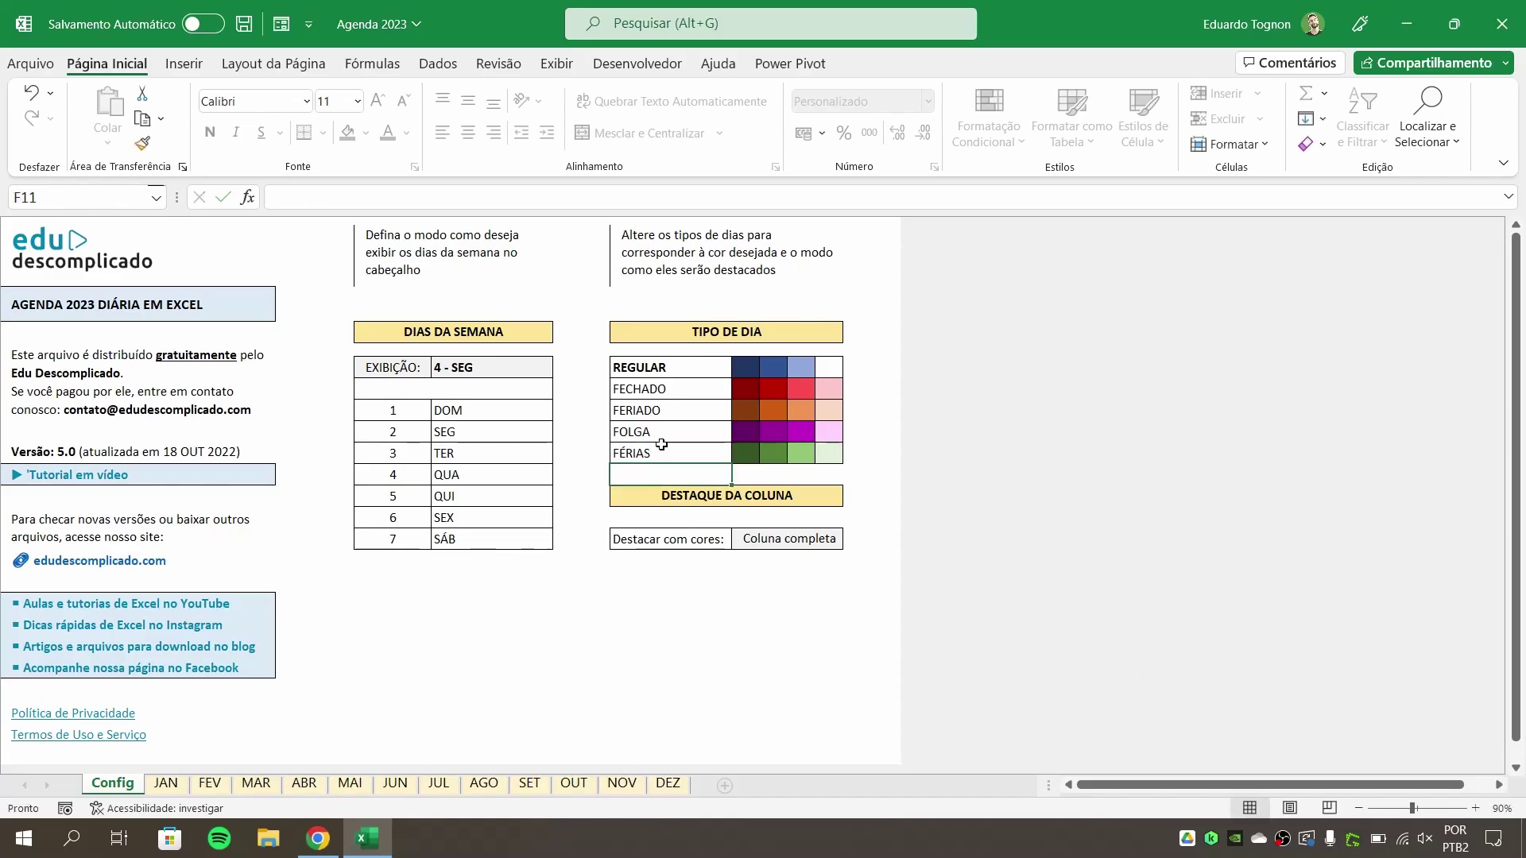
Set the day type of day 03 on the JAN sheet to FÉRIAS
click(166, 784)
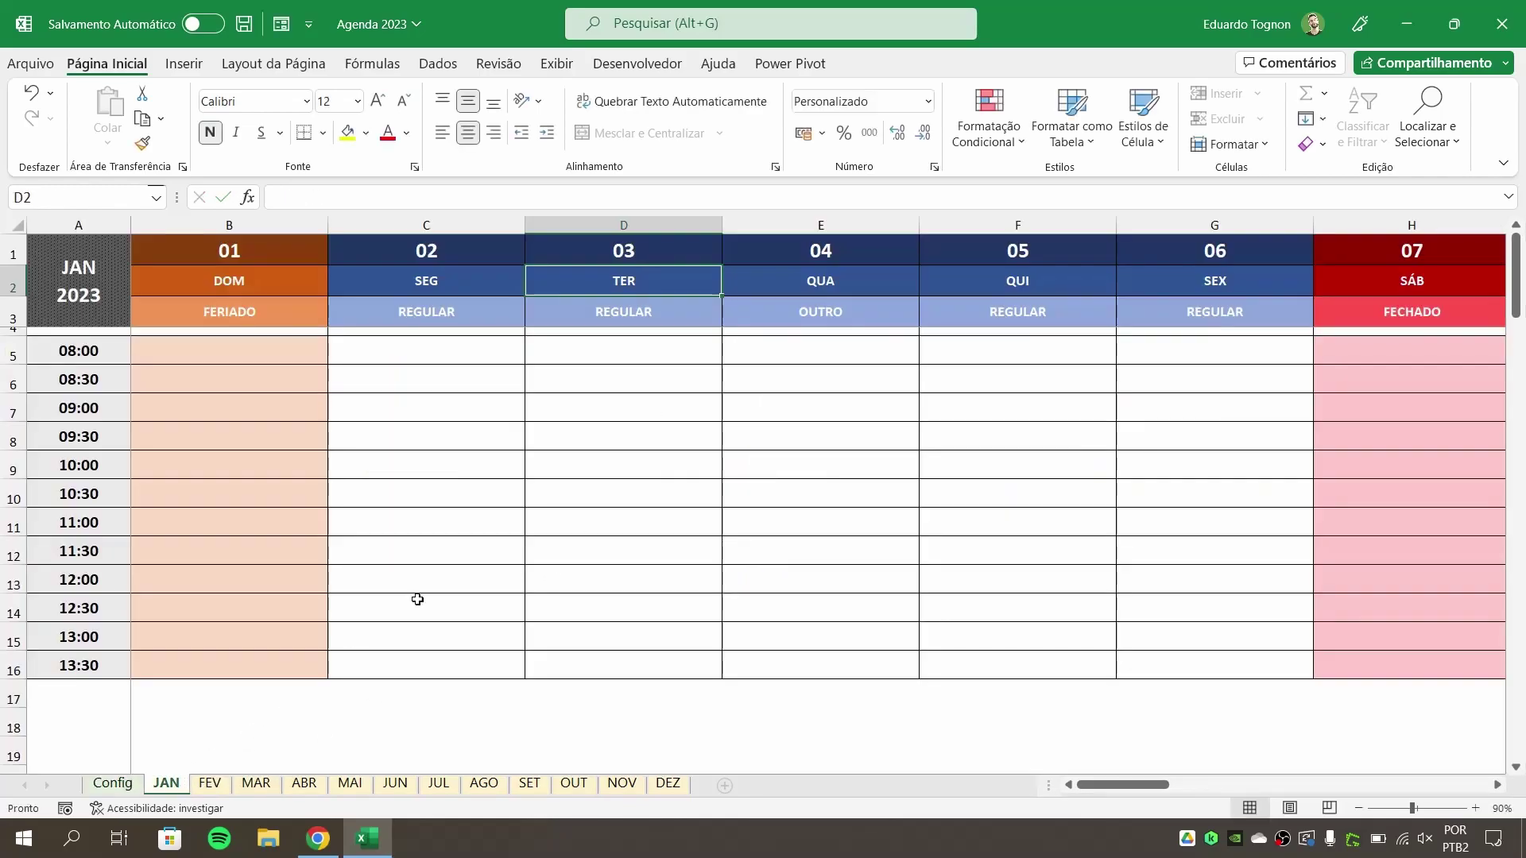
click(648, 313)
click(729, 317)
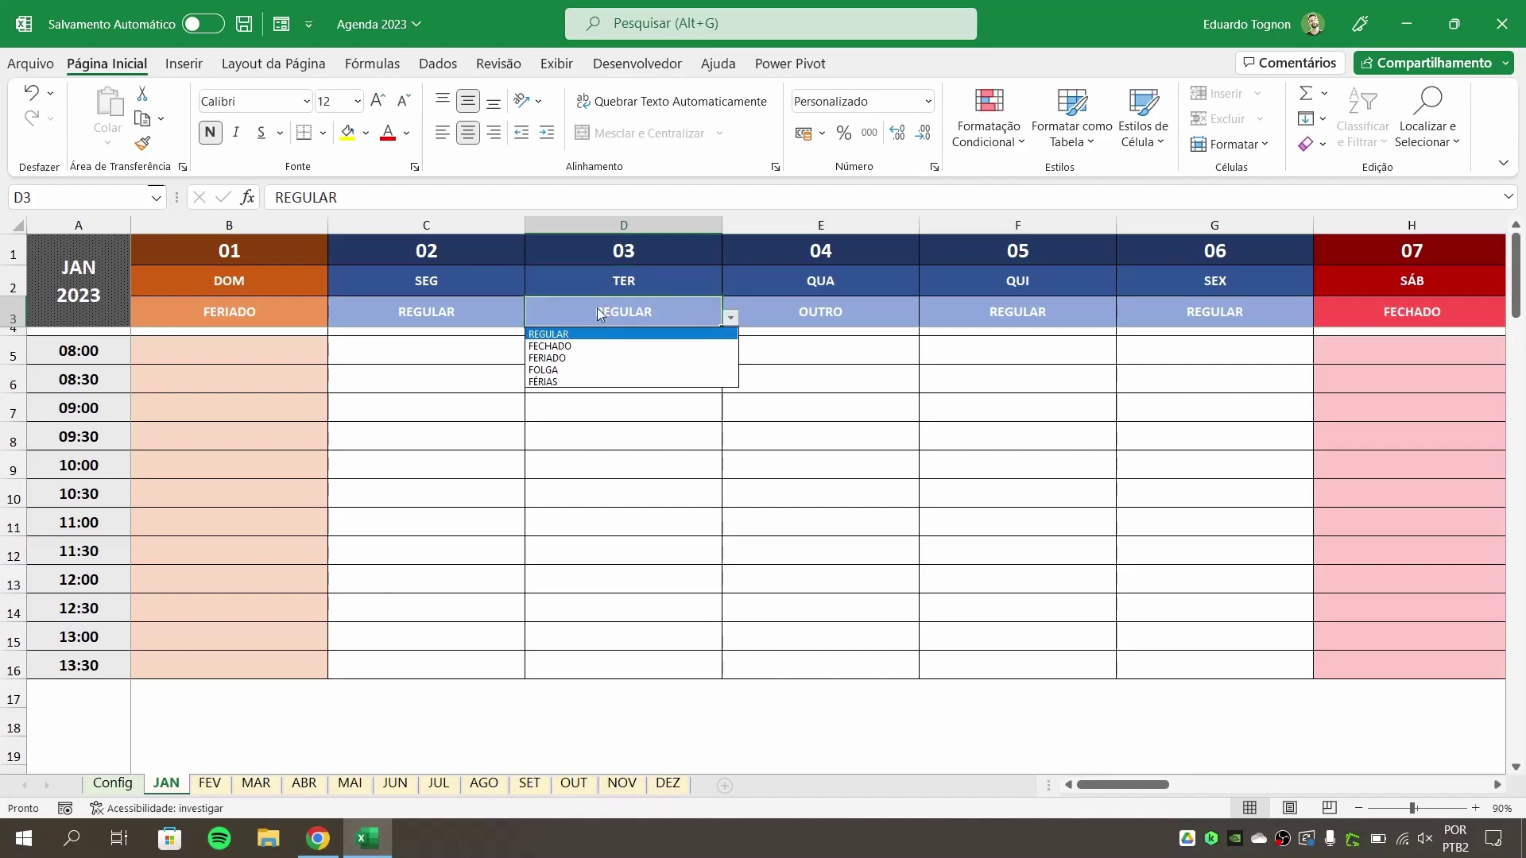
click(564, 382)
Examine the FÉRIAS colour cells on the Config sheet and the day colours on the JAN, FEV and MAR sheets
click(116, 785)
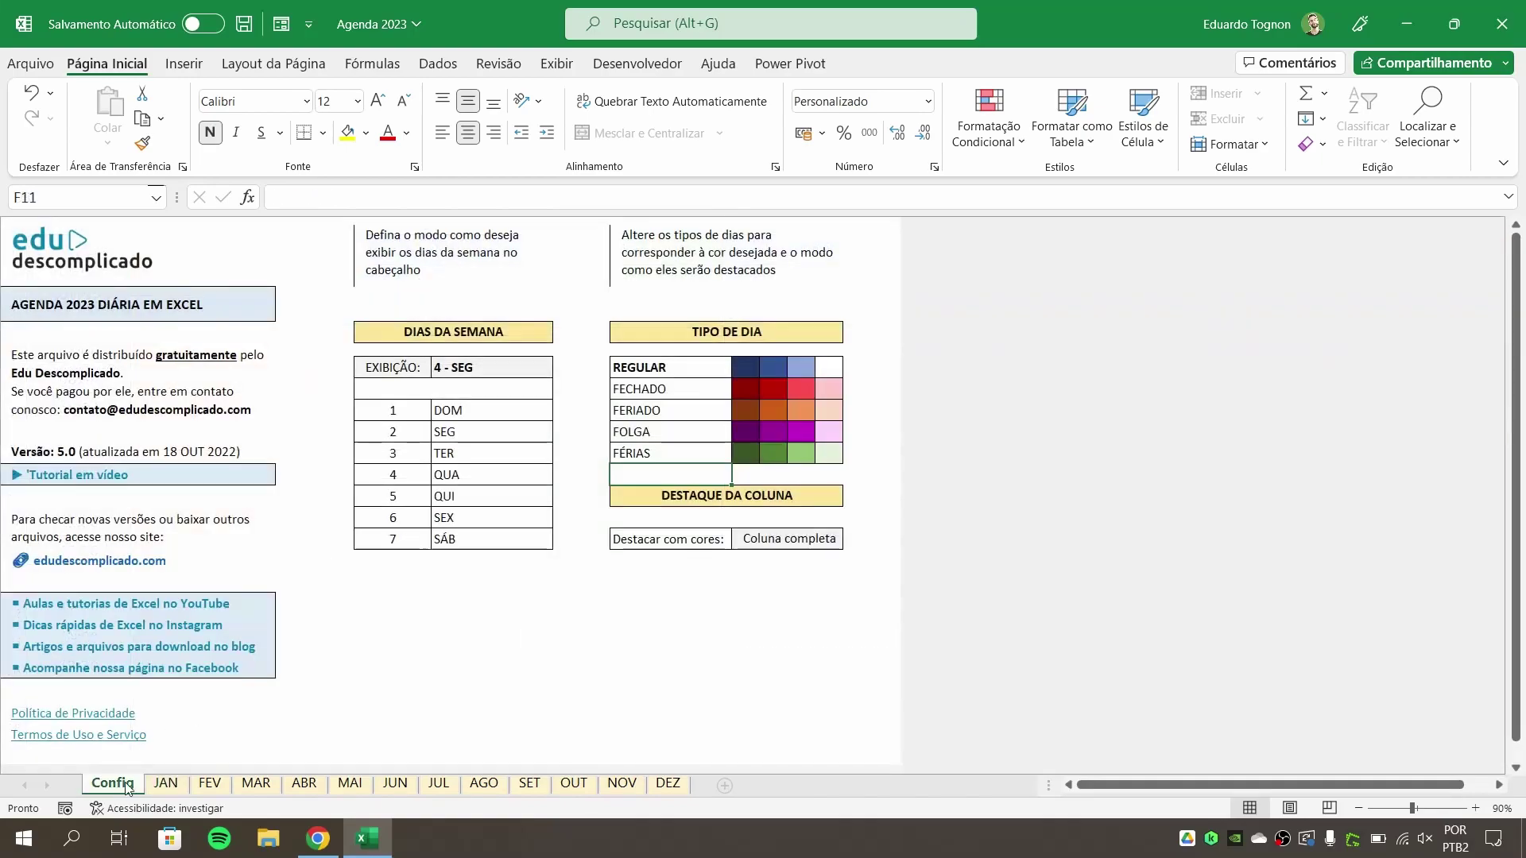
drag(747, 454, 829, 463)
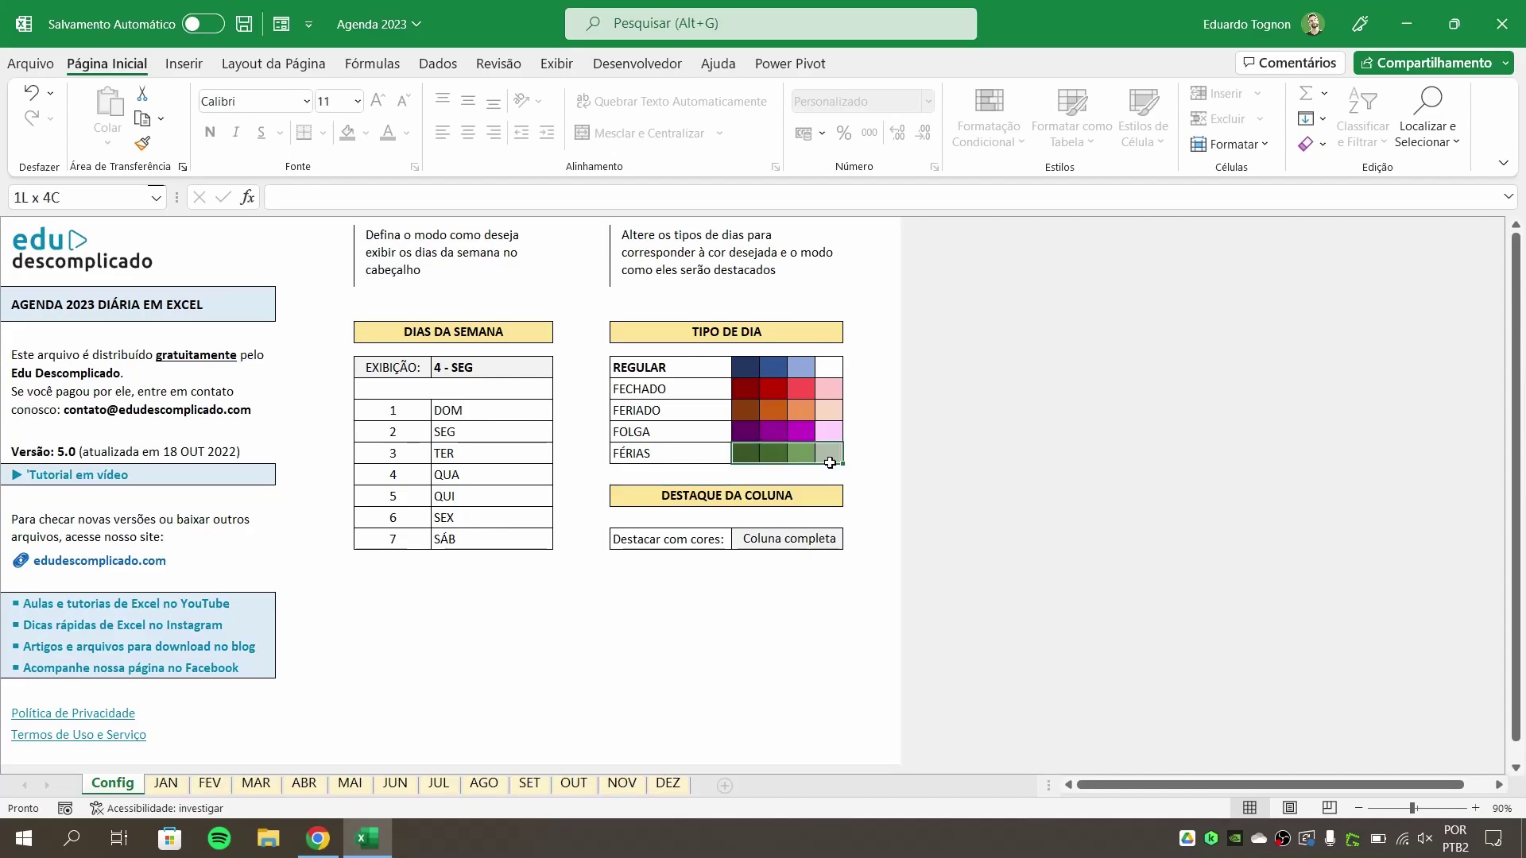
click(727, 623)
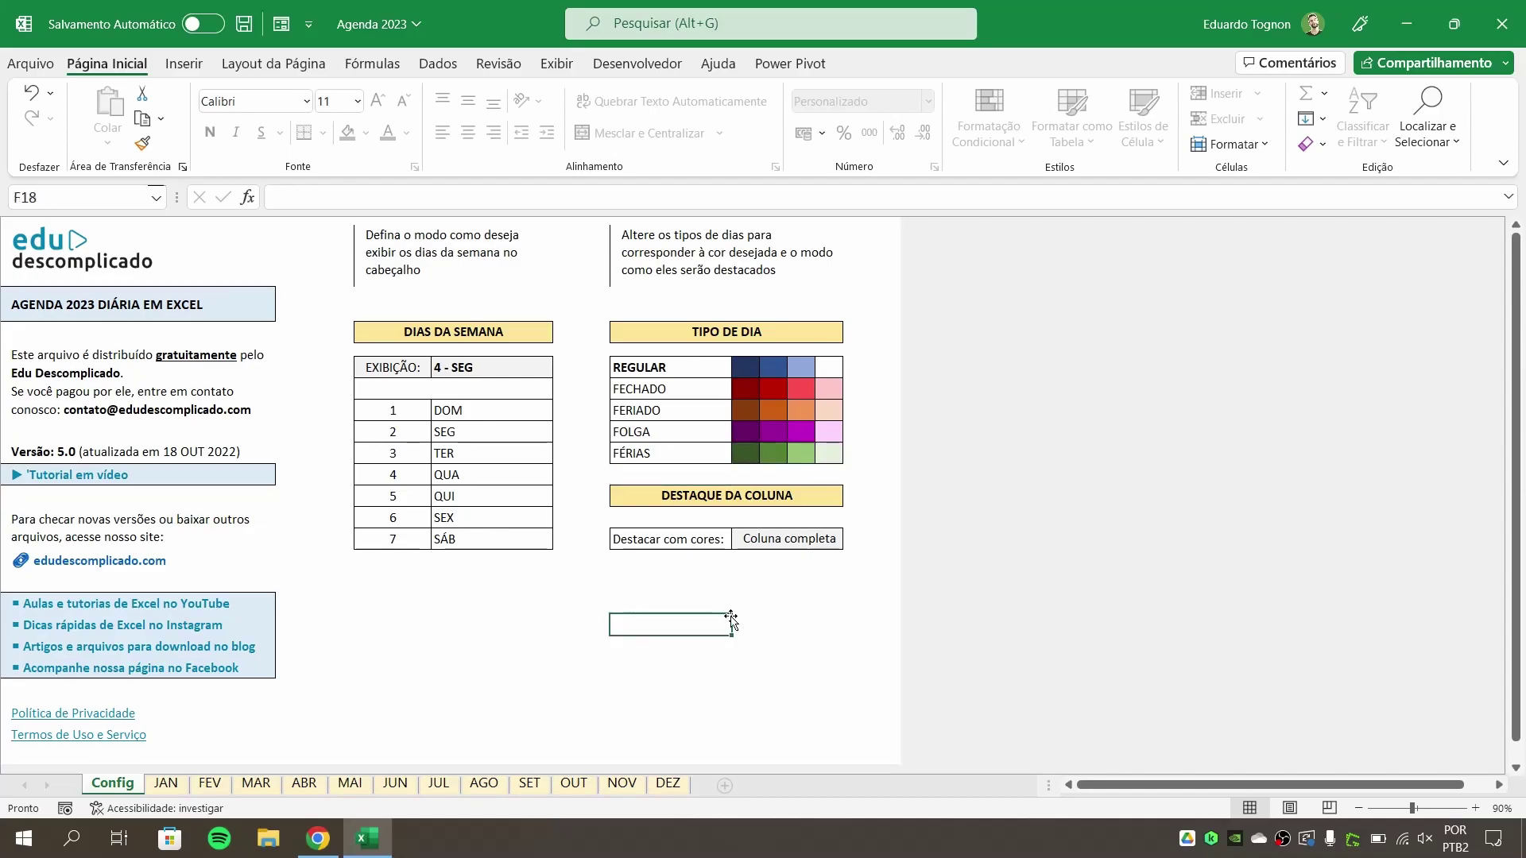
click(166, 783)
click(210, 784)
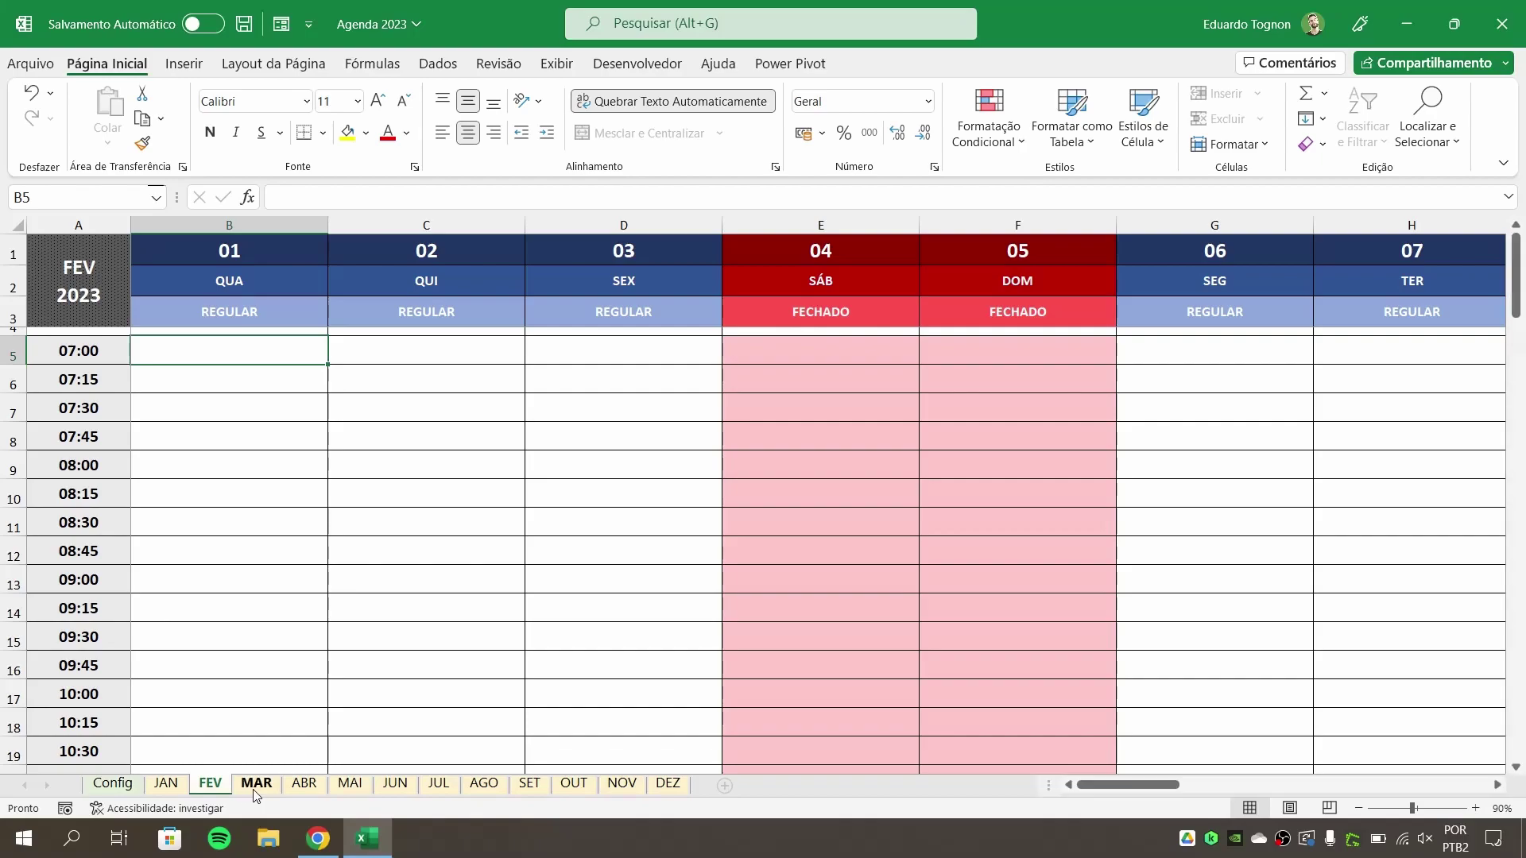
click(256, 786)
click(112, 784)
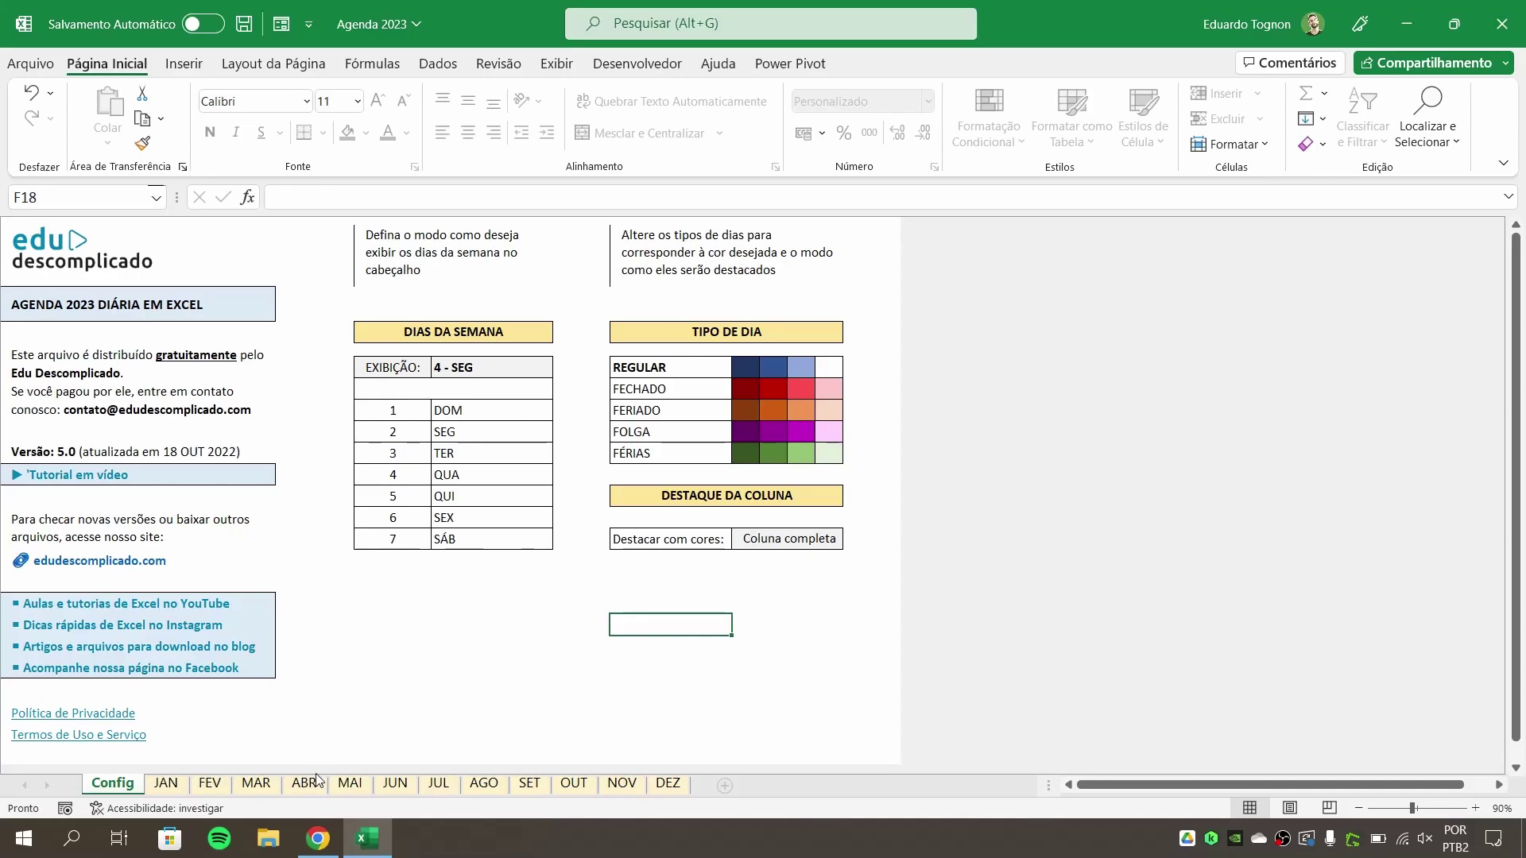
Enter a person's first name in the 08:00 slot of day 01 on the JAN sheet
click(166, 785)
click(212, 356)
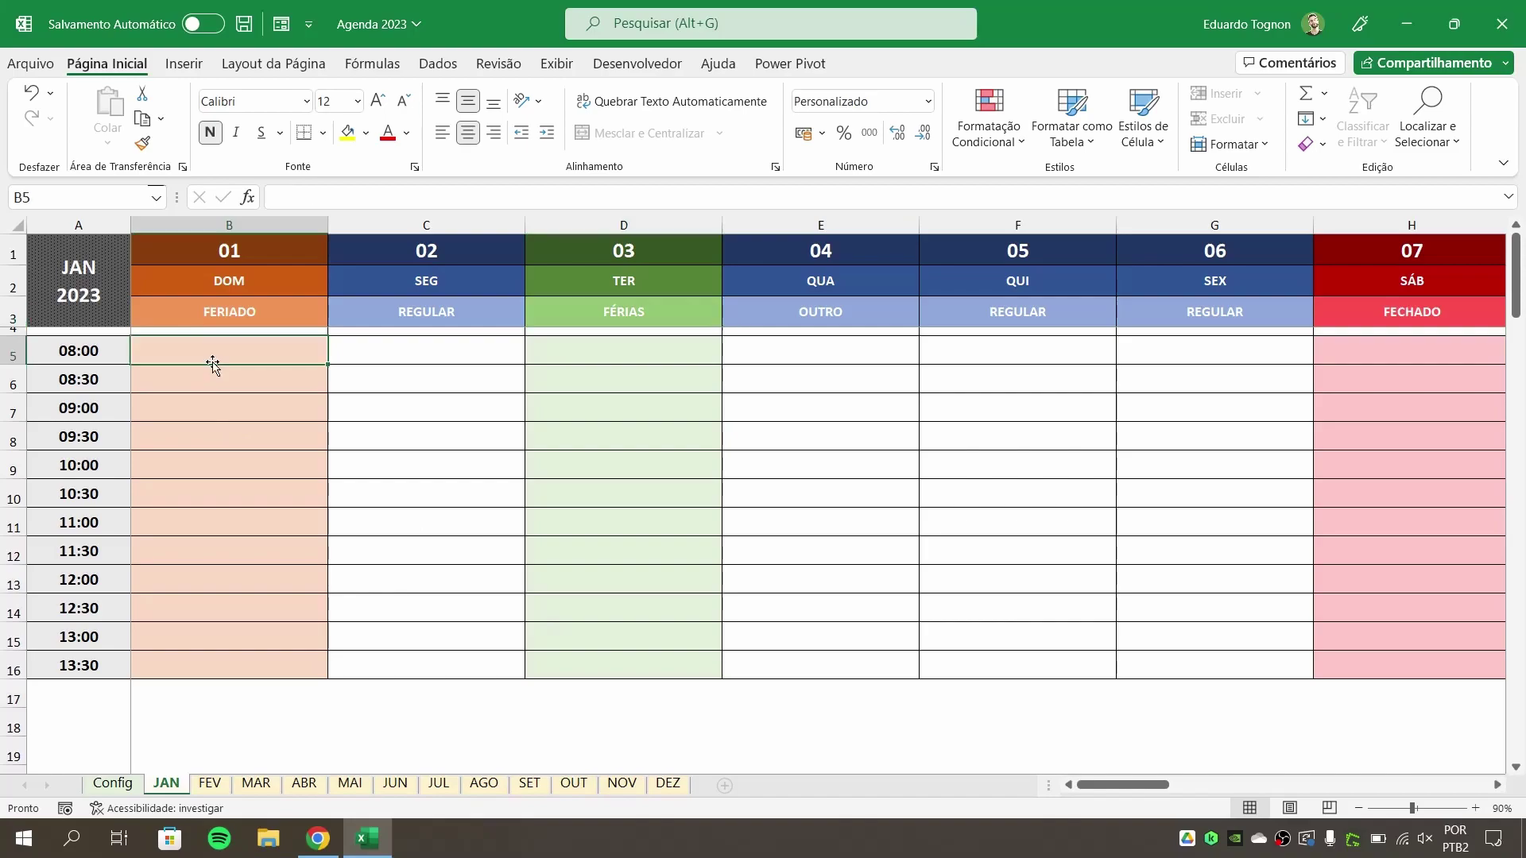
text(Jl)
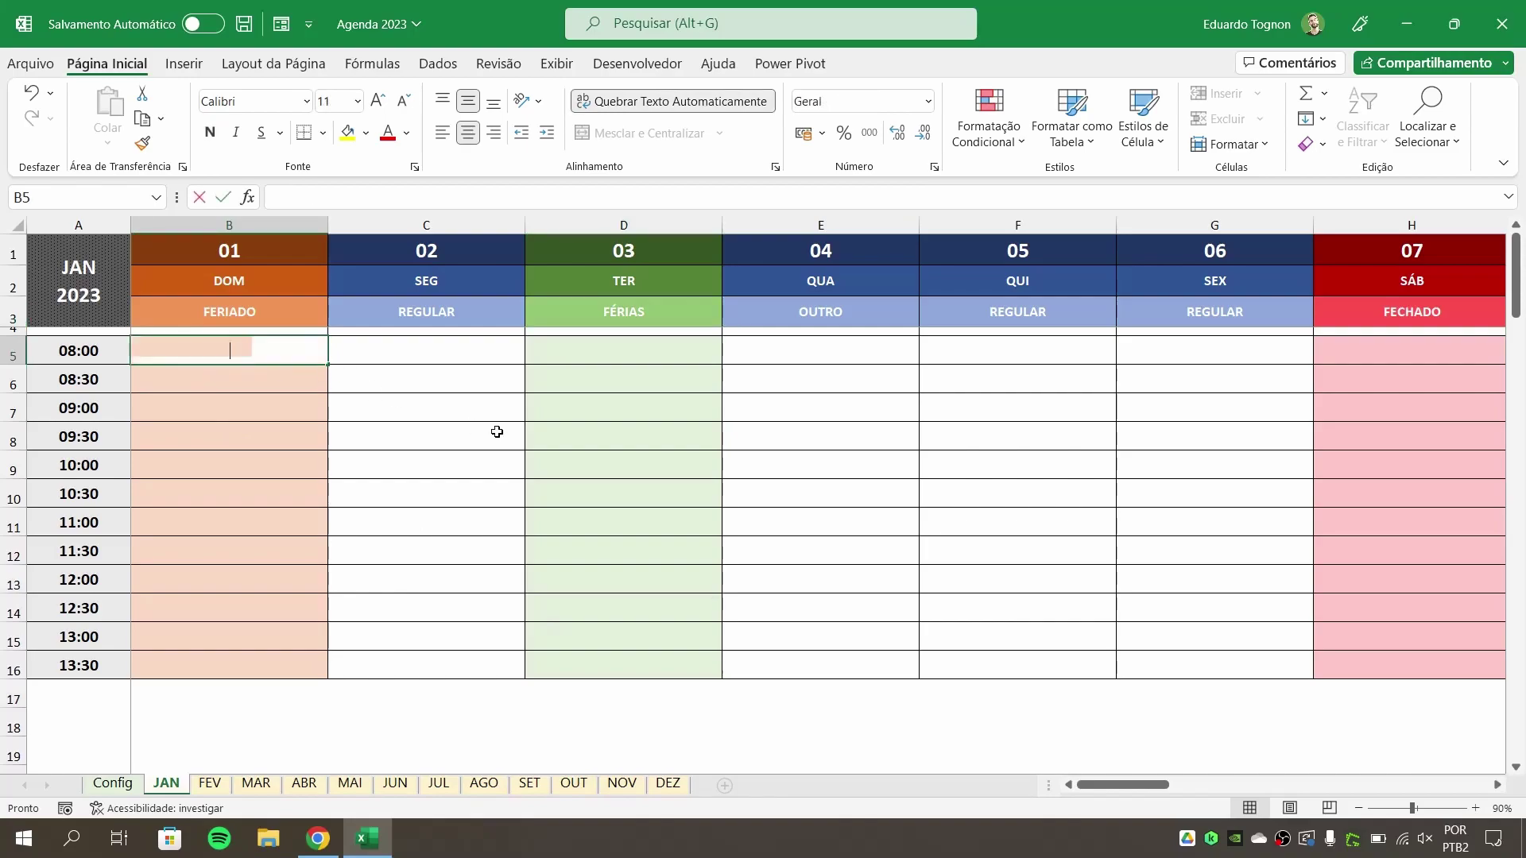
key(BackSpace)
text(O)
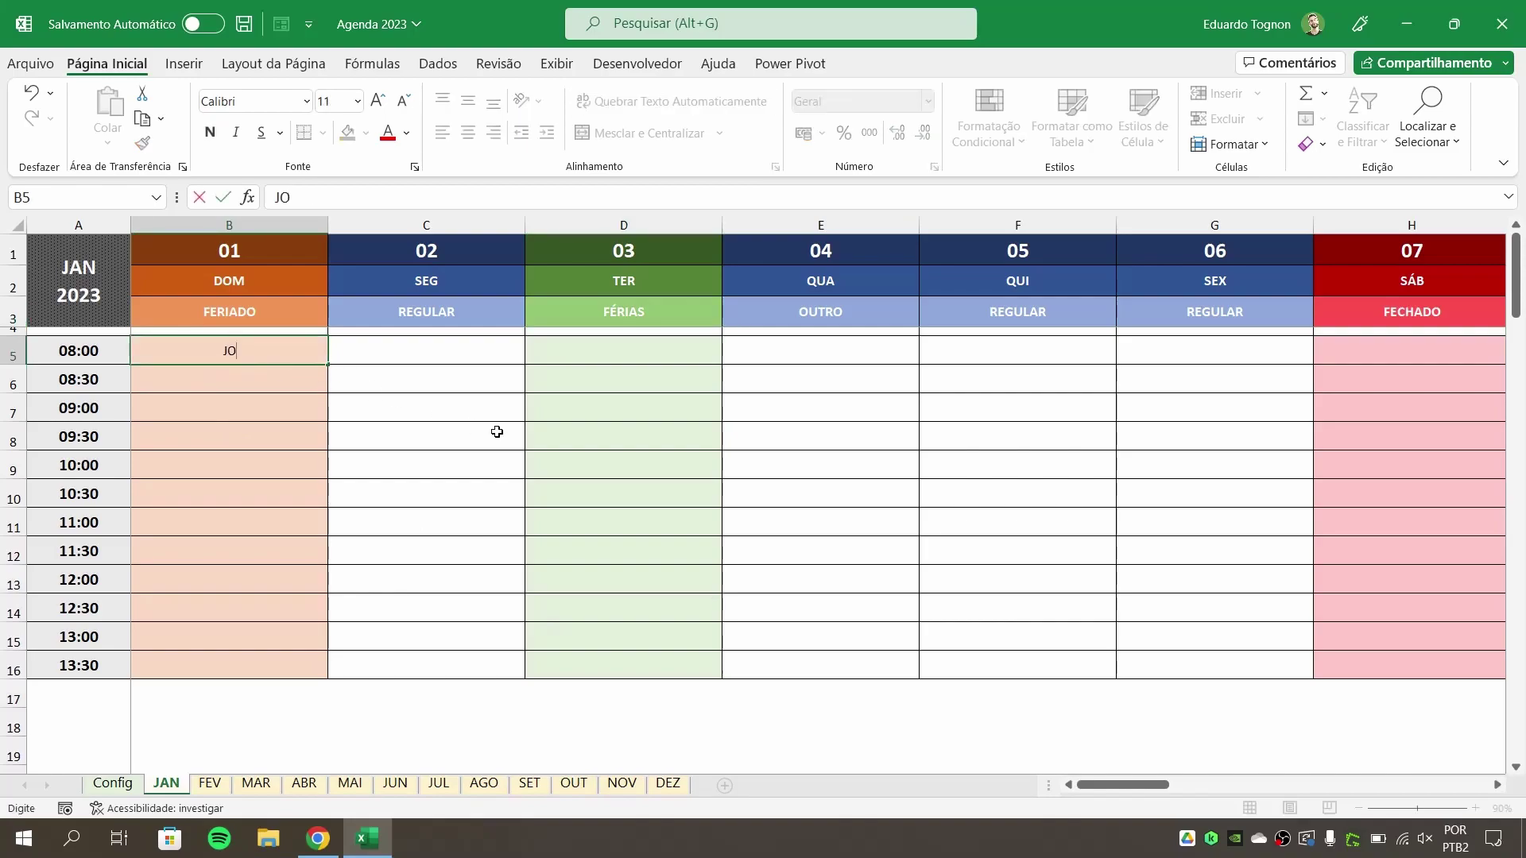
text(ÃO)
key(BackSpace)
text(O)
key(Return)
Format the name in the 08:00 slot of day 01 as bold Adobe Gothic Std B and increase its font size by two steps
click(265, 358)
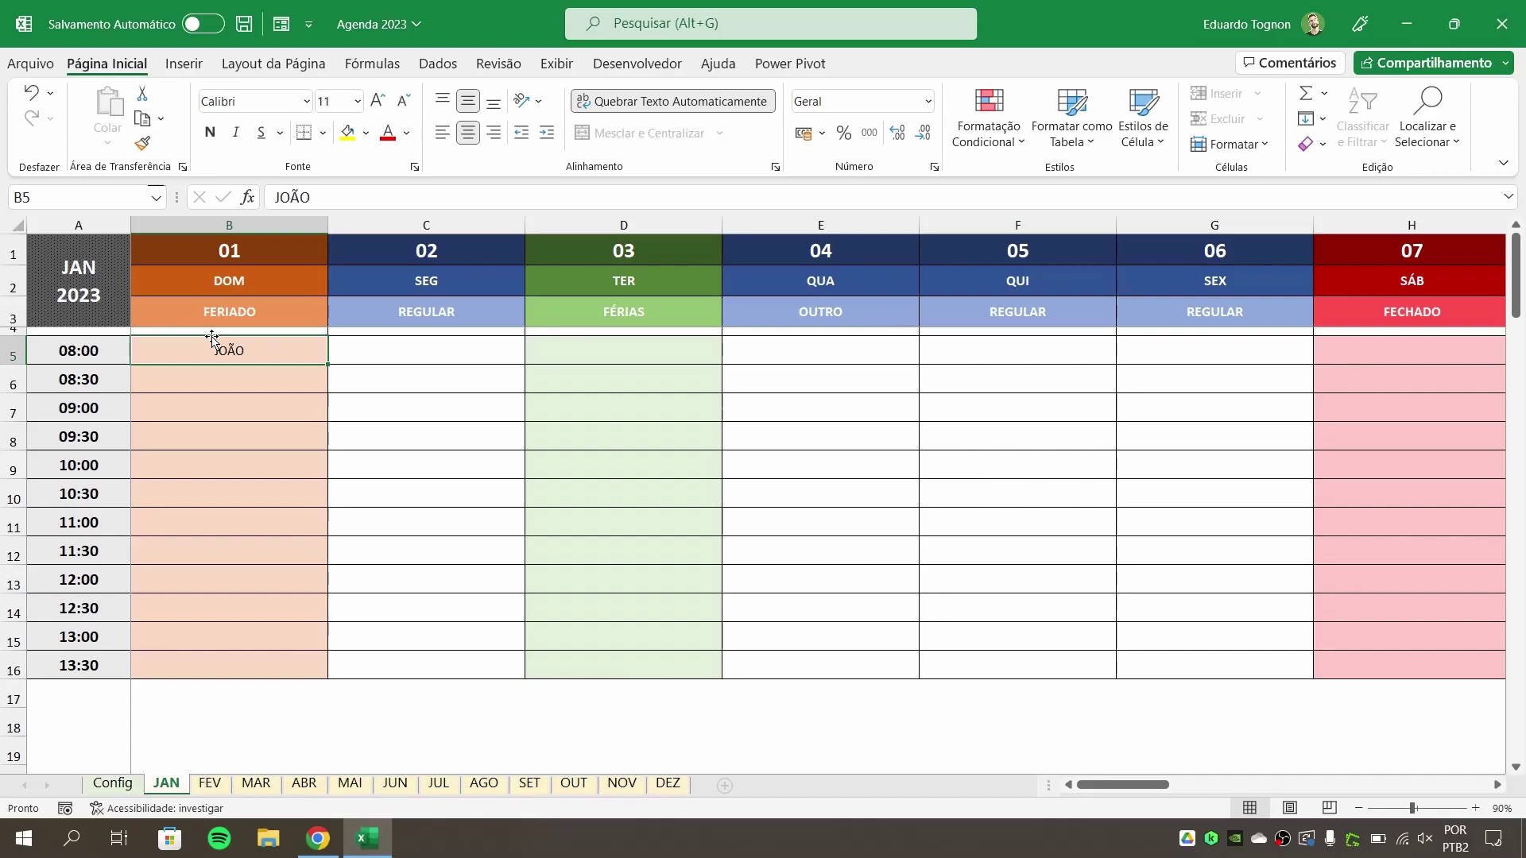
click(210, 134)
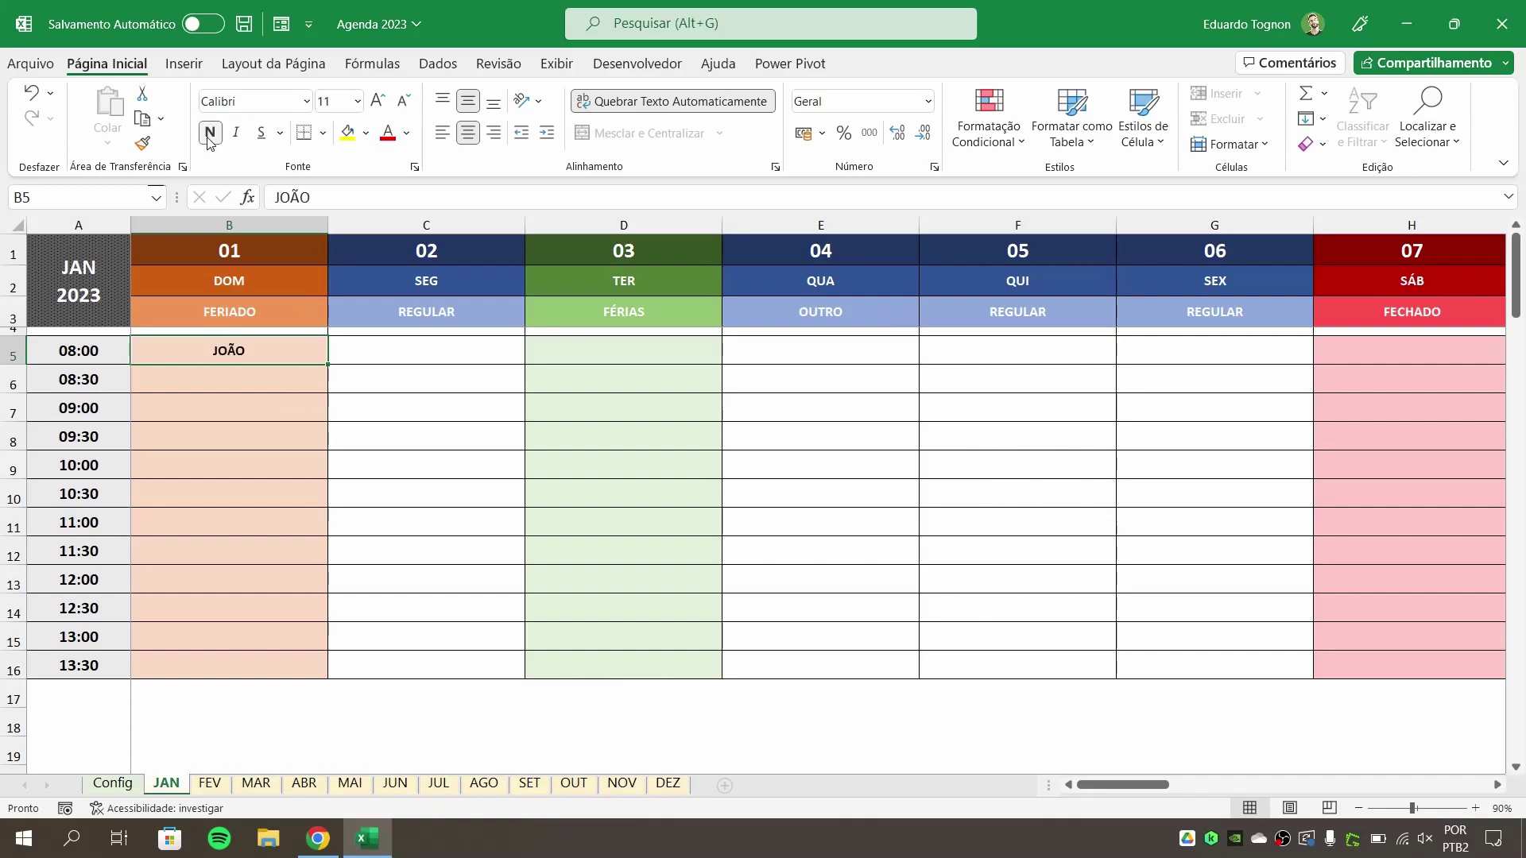
click(306, 101)
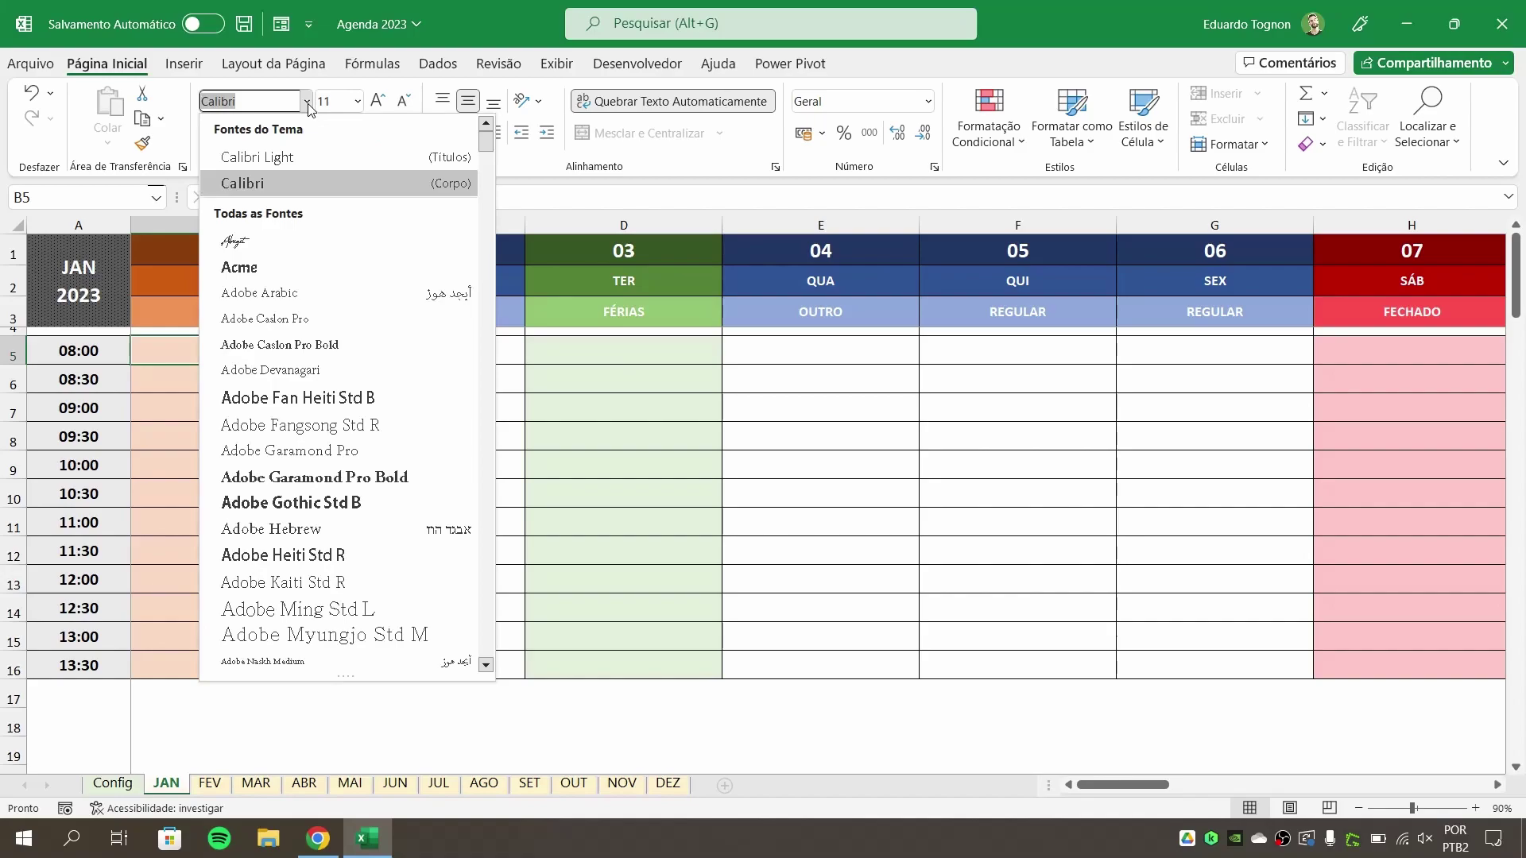
click(272, 478)
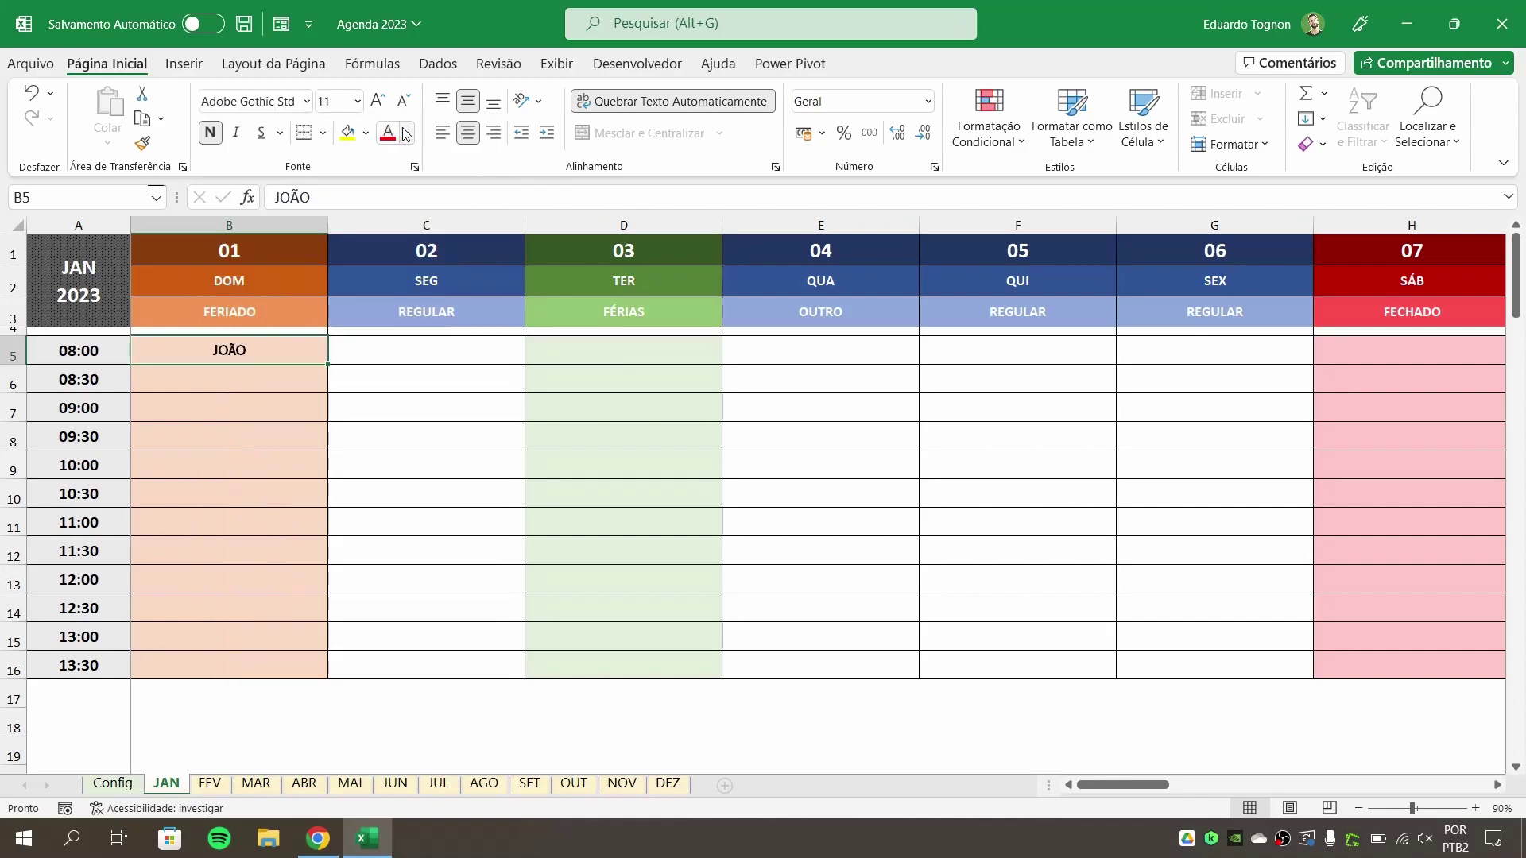
click(381, 101)
click(383, 102)
click(330, 466)
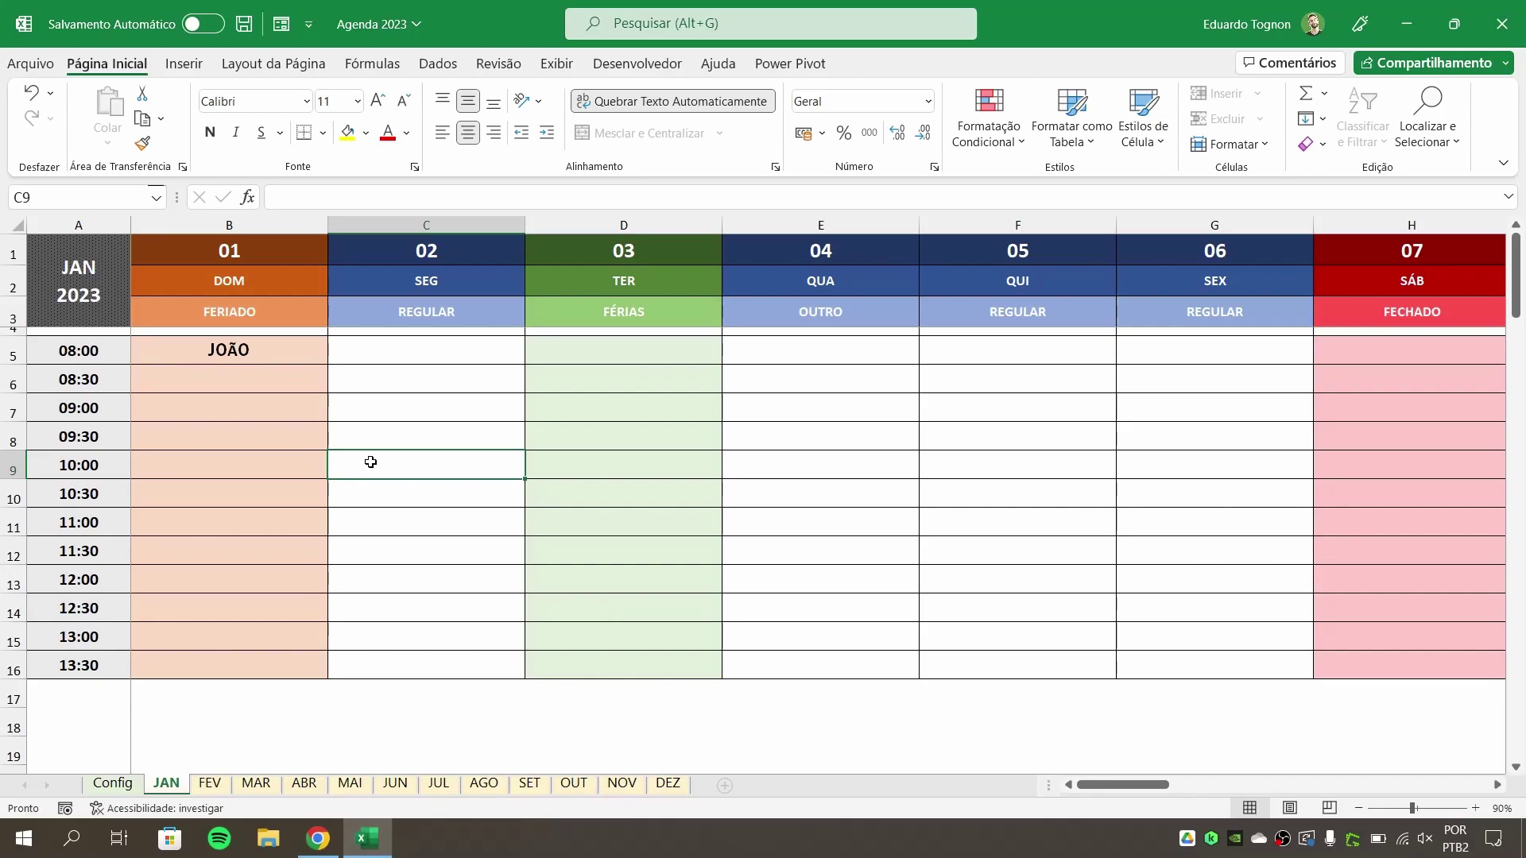
Try to clear the day number 01 and edit the weekday cell beneath it in the JAN sheet header
click(246, 245)
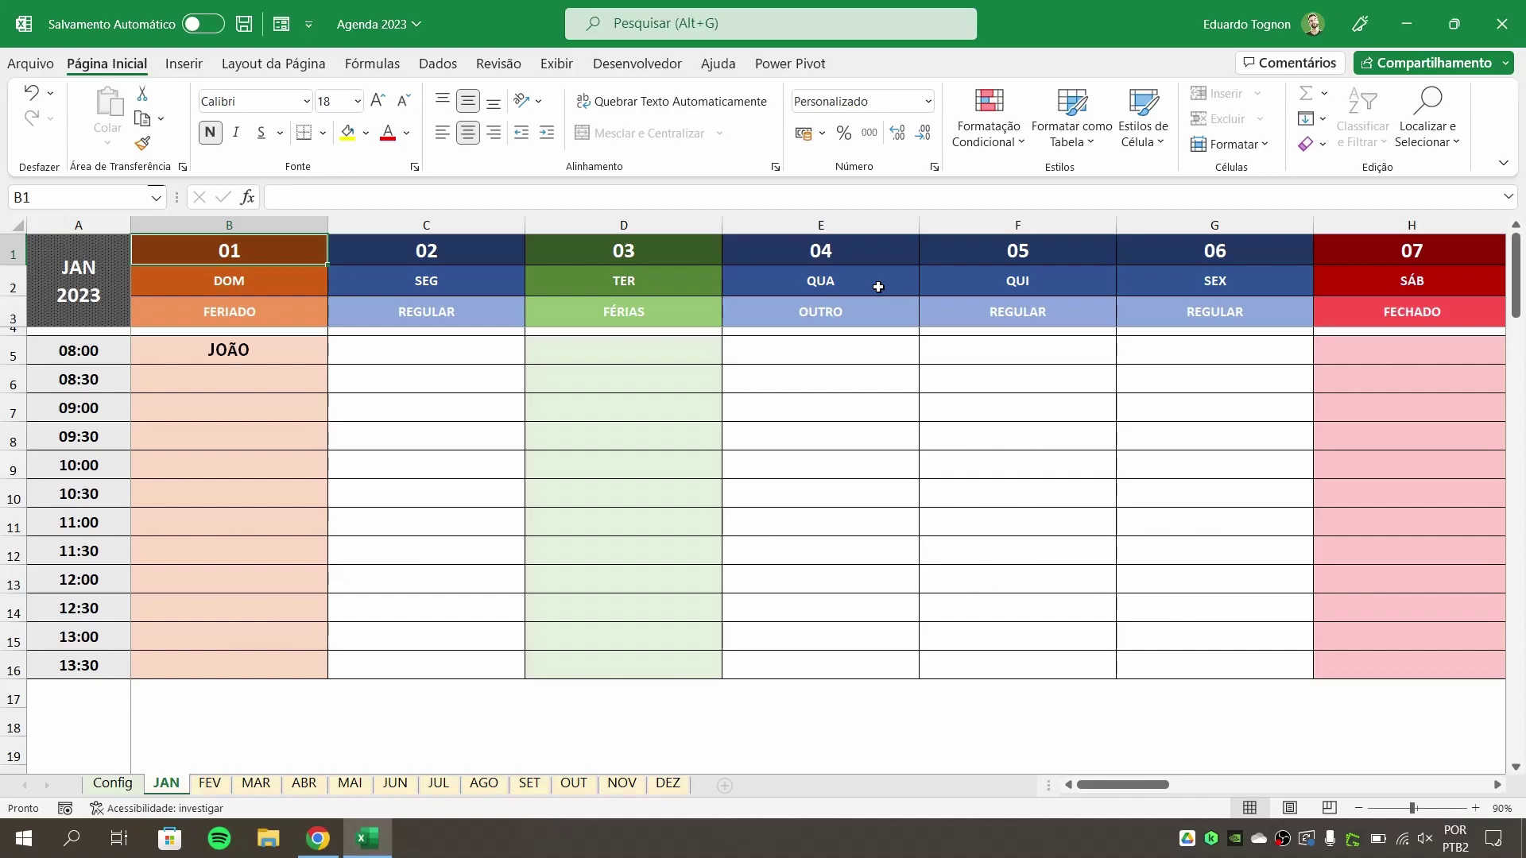
key(Delete)
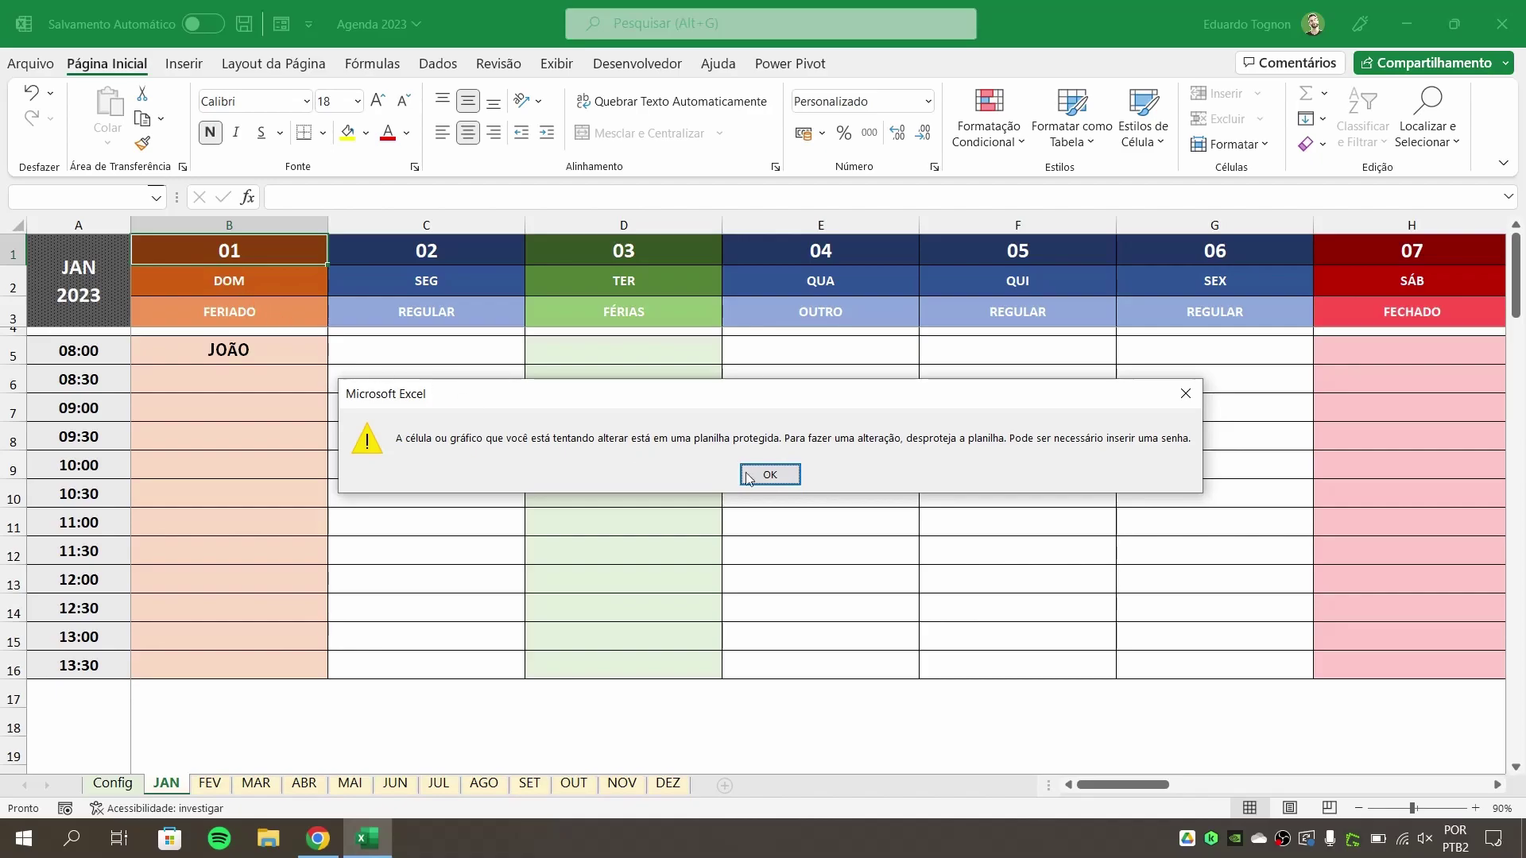
click(769, 474)
click(213, 282)
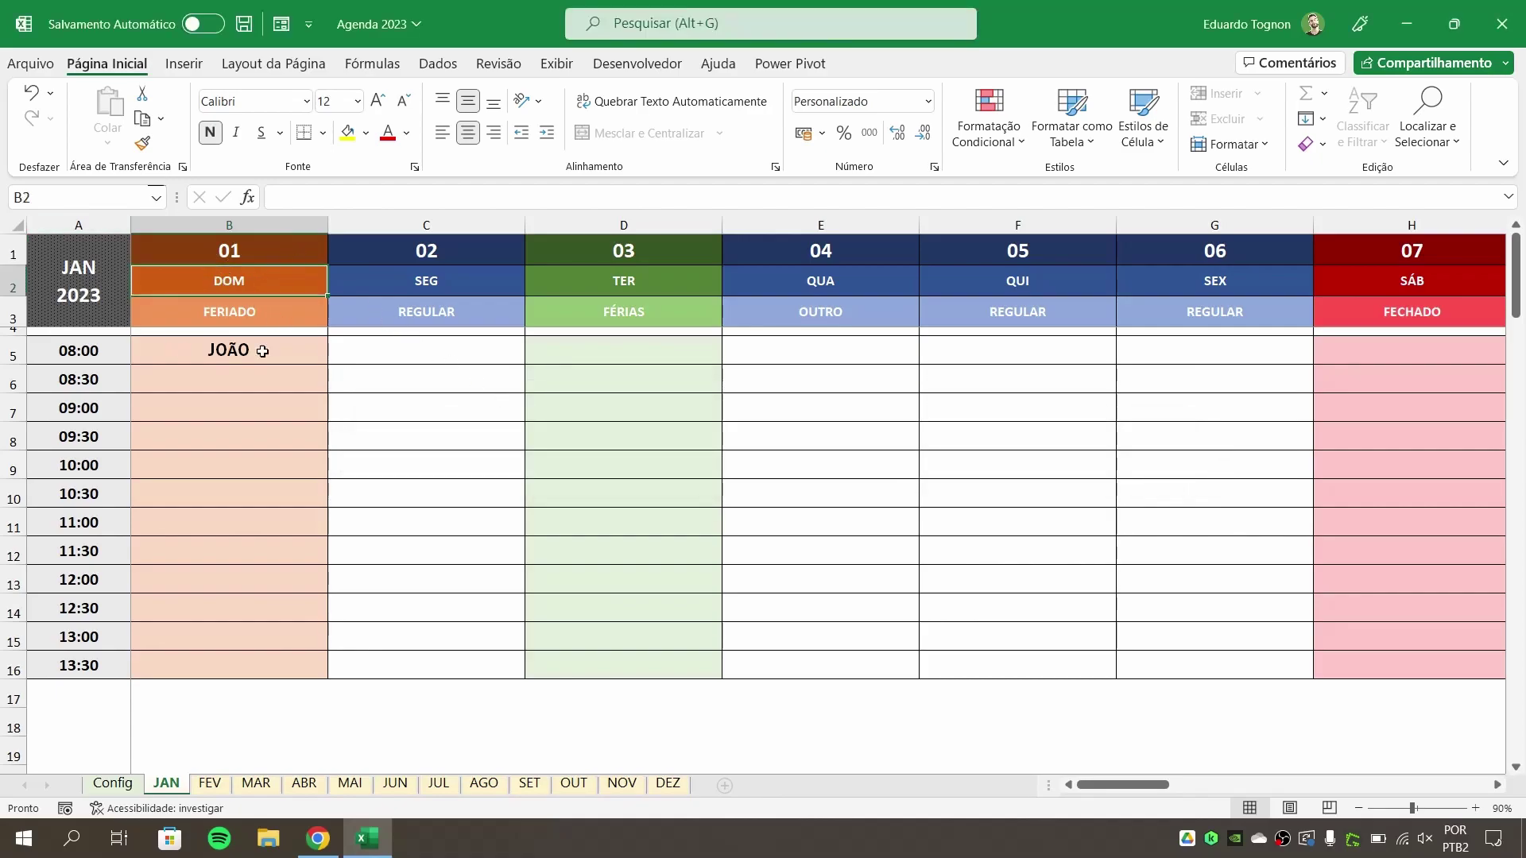
double_click(291, 300)
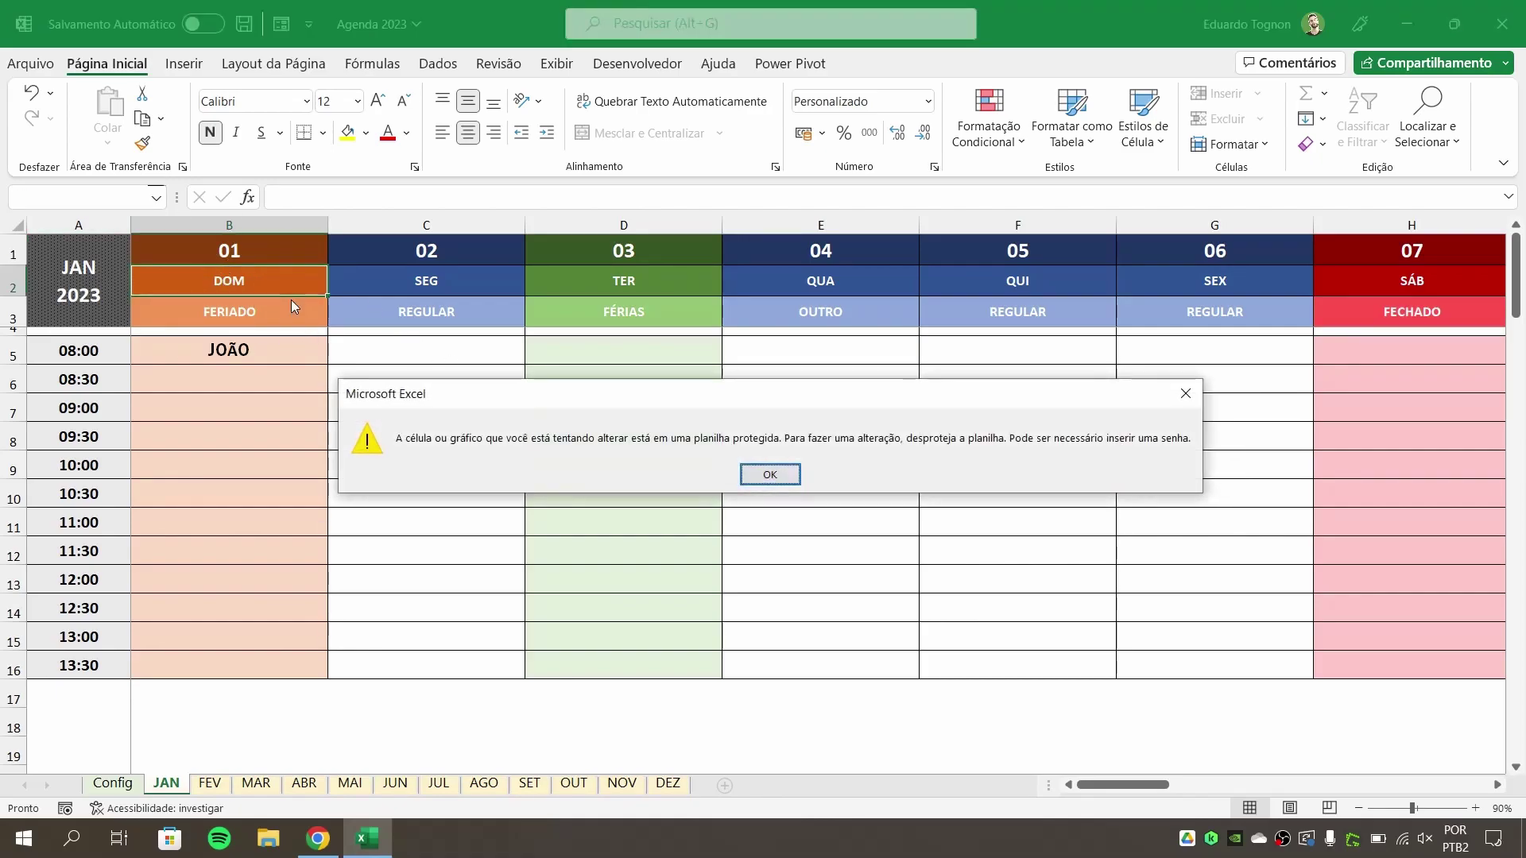
click(768, 475)
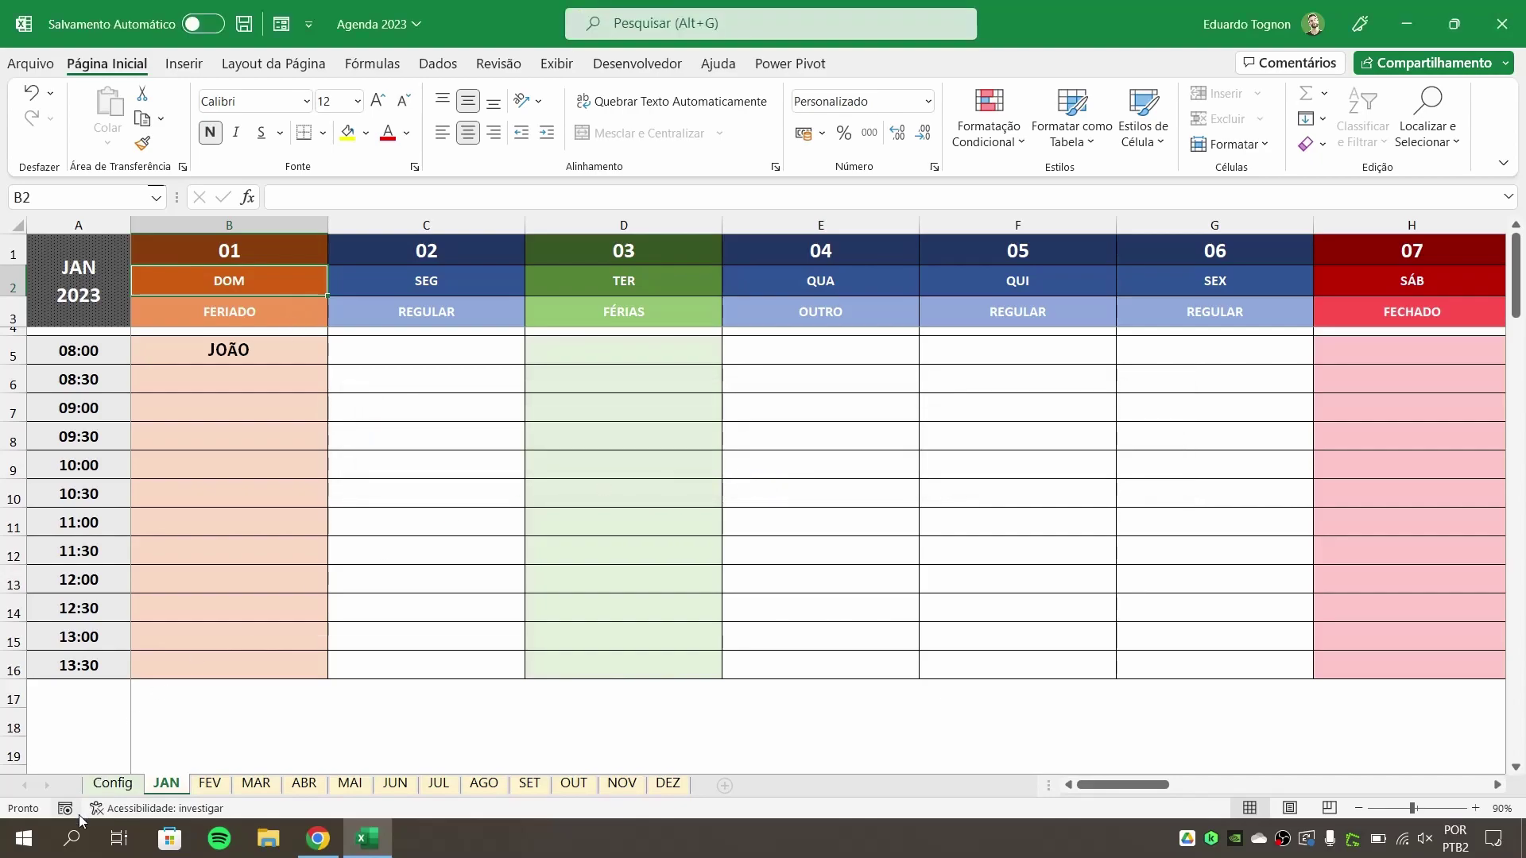
Review the settings on the Config sheet and the day type cell of day 01 on the JAN sheet
click(113, 784)
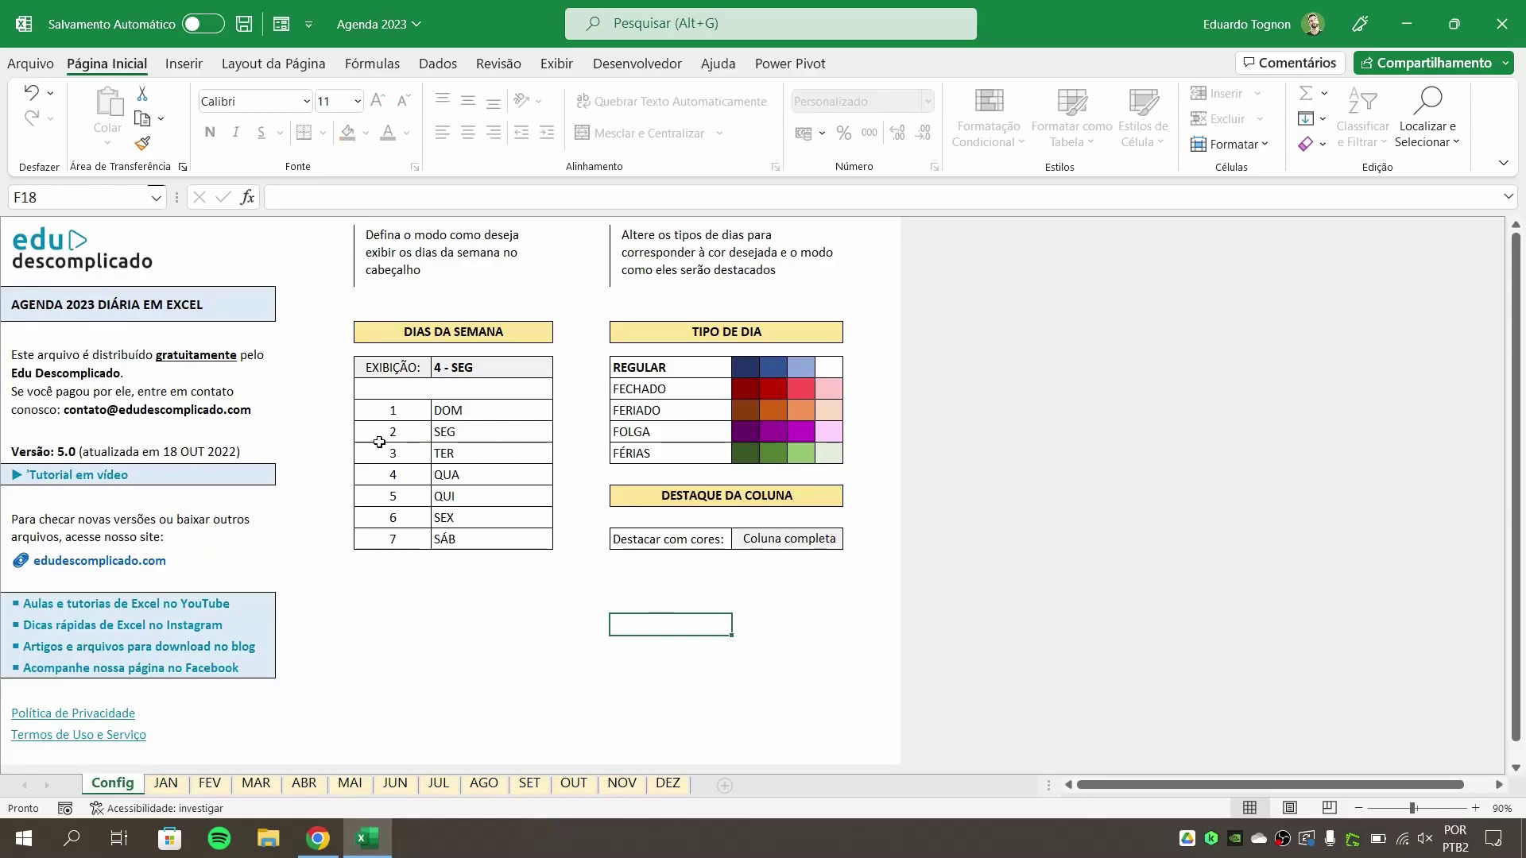
click(169, 785)
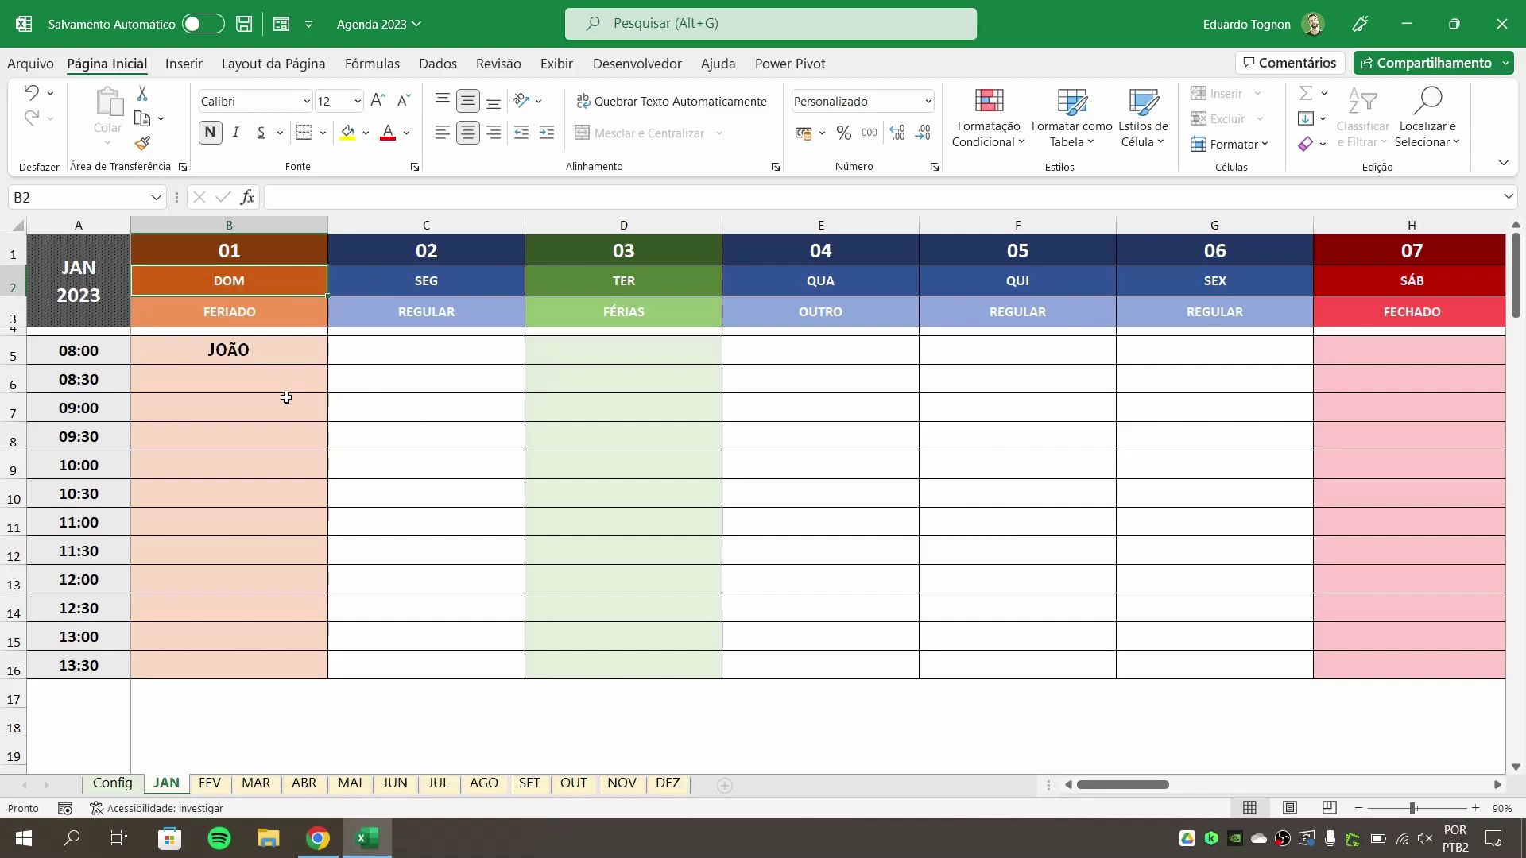
click(249, 310)
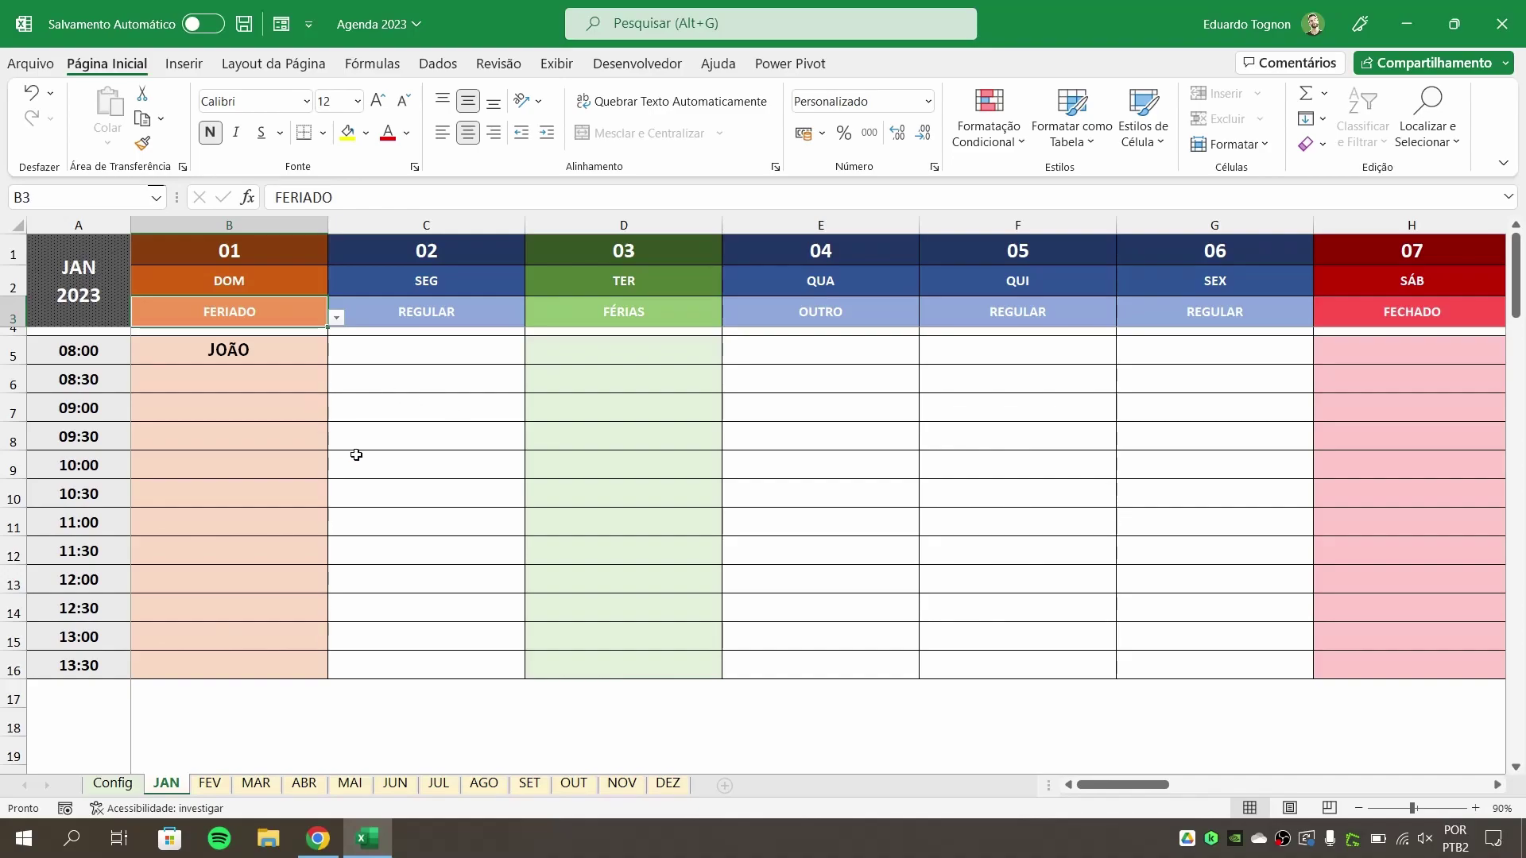
Switch to the online Excel copy in Chrome and set the day type of day 02 on the MAR sheet to FERIADO
click(319, 841)
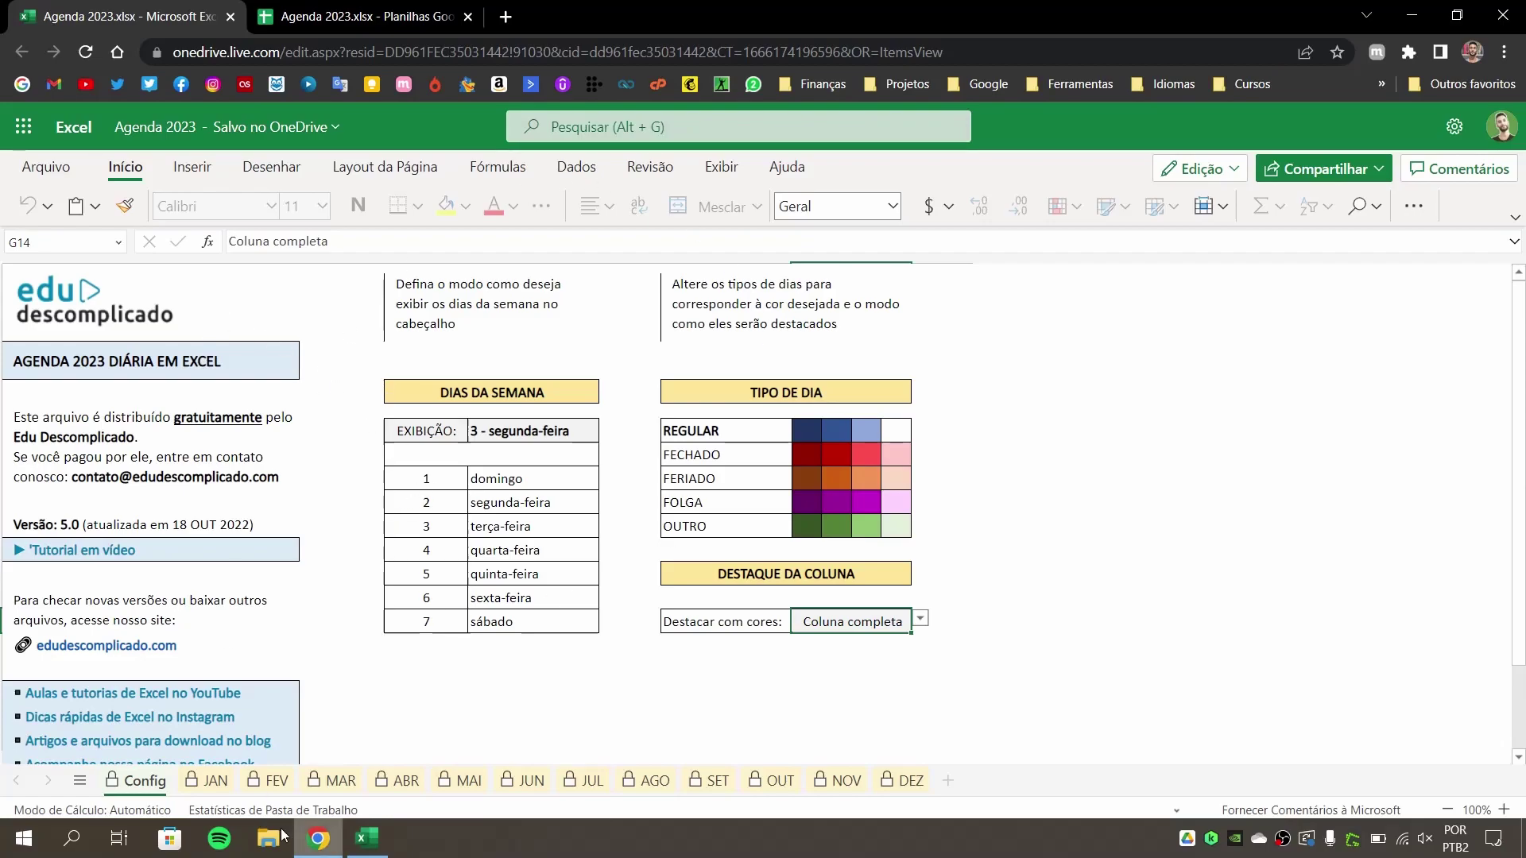
click(216, 781)
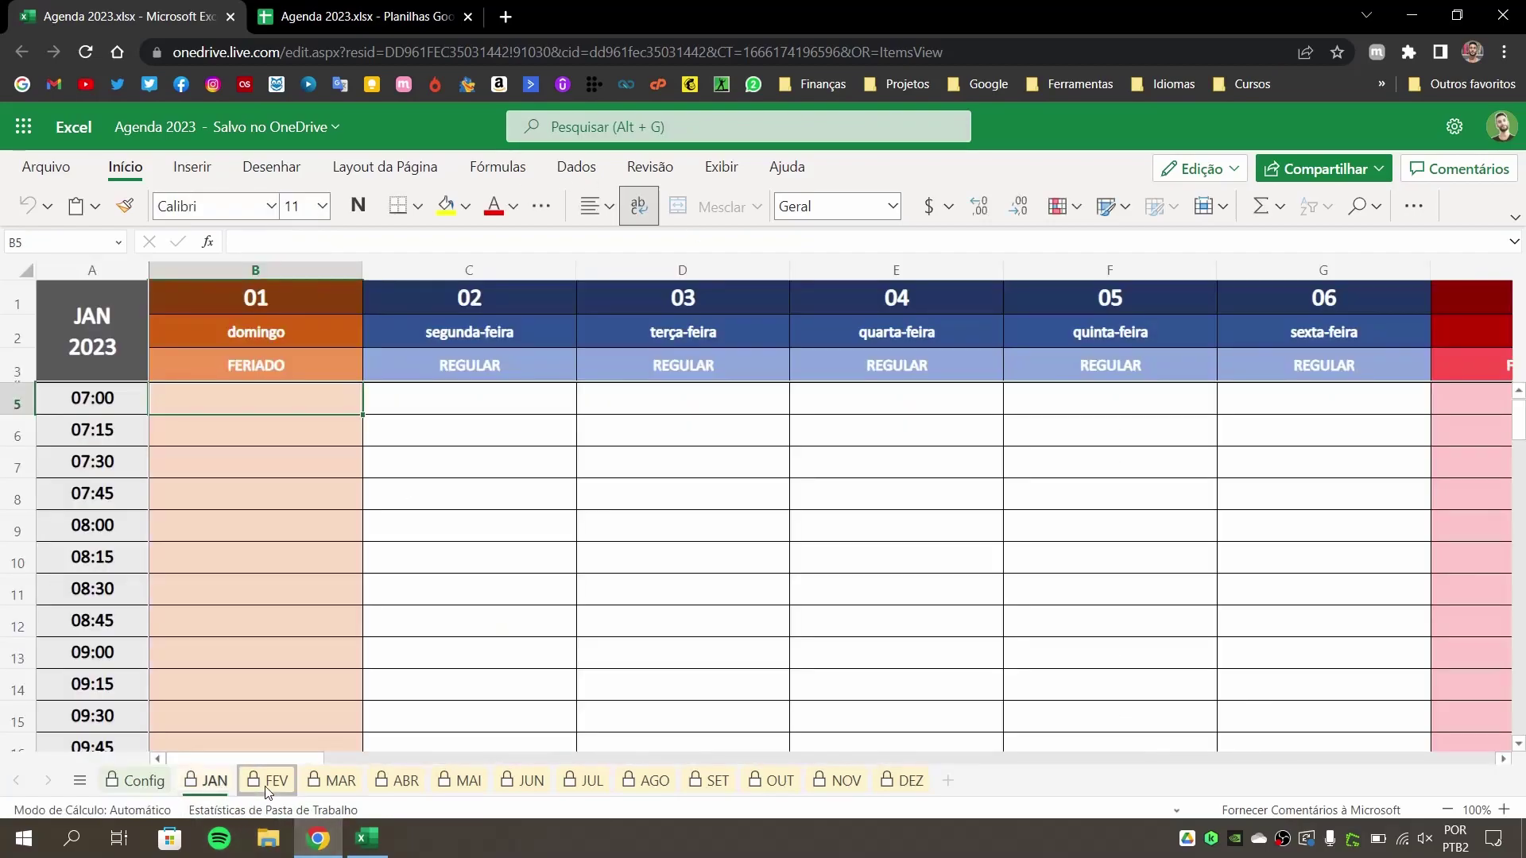
click(268, 786)
click(334, 782)
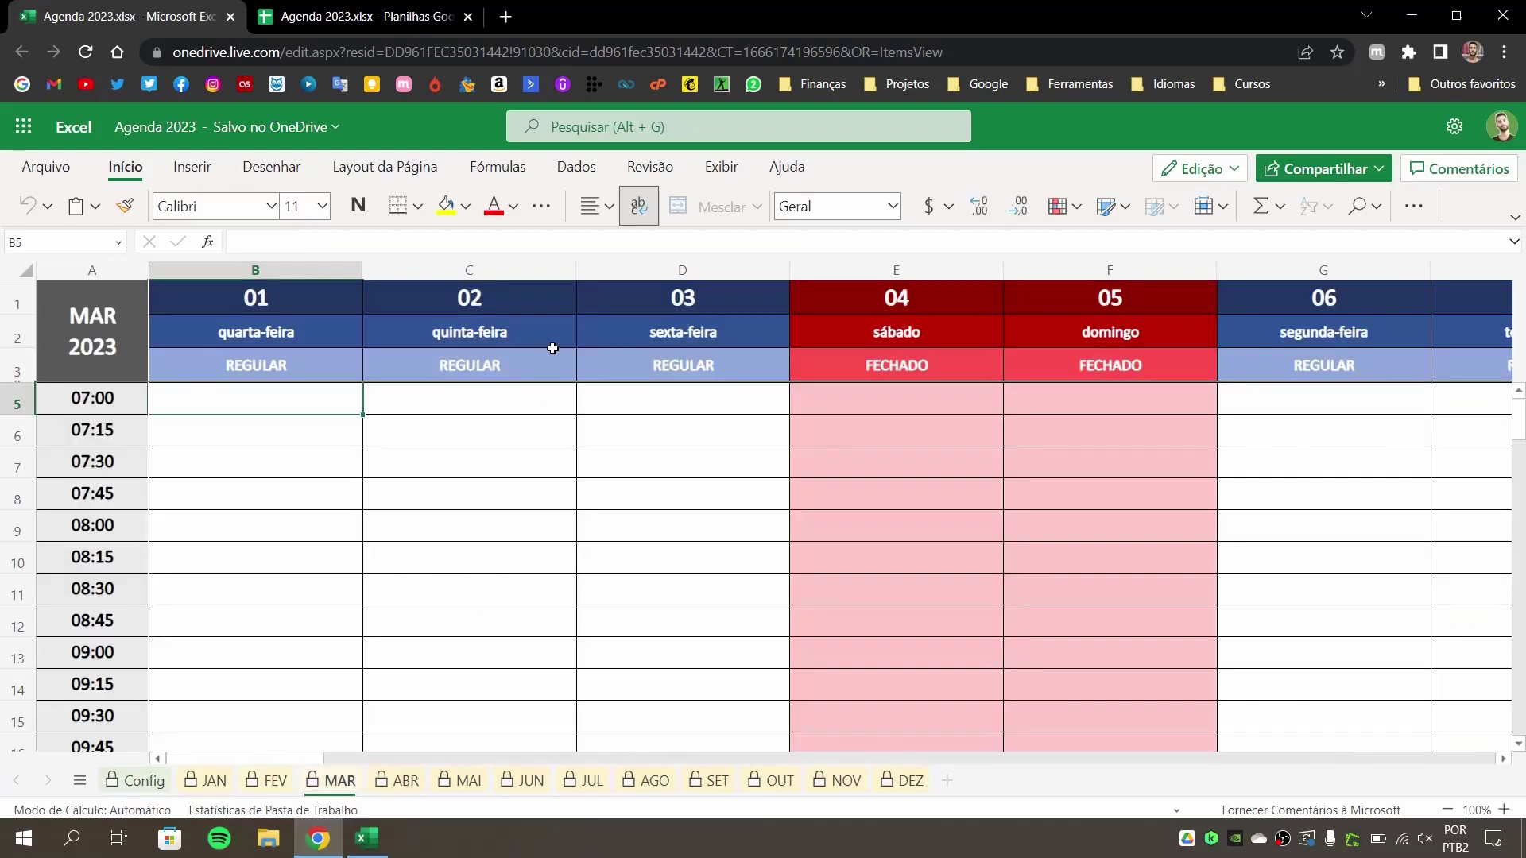
click(561, 360)
click(586, 358)
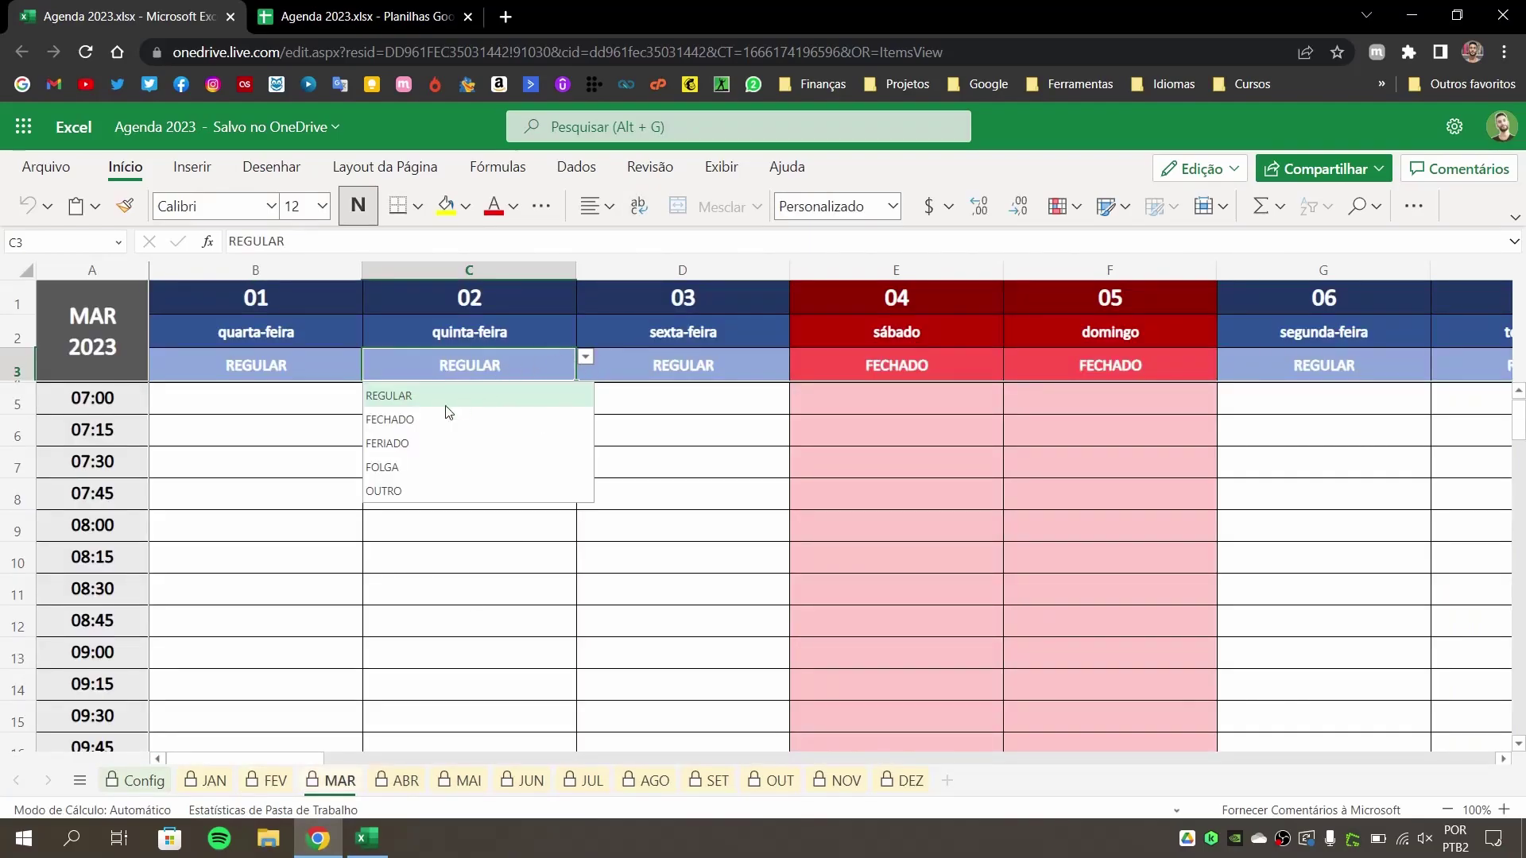
click(403, 445)
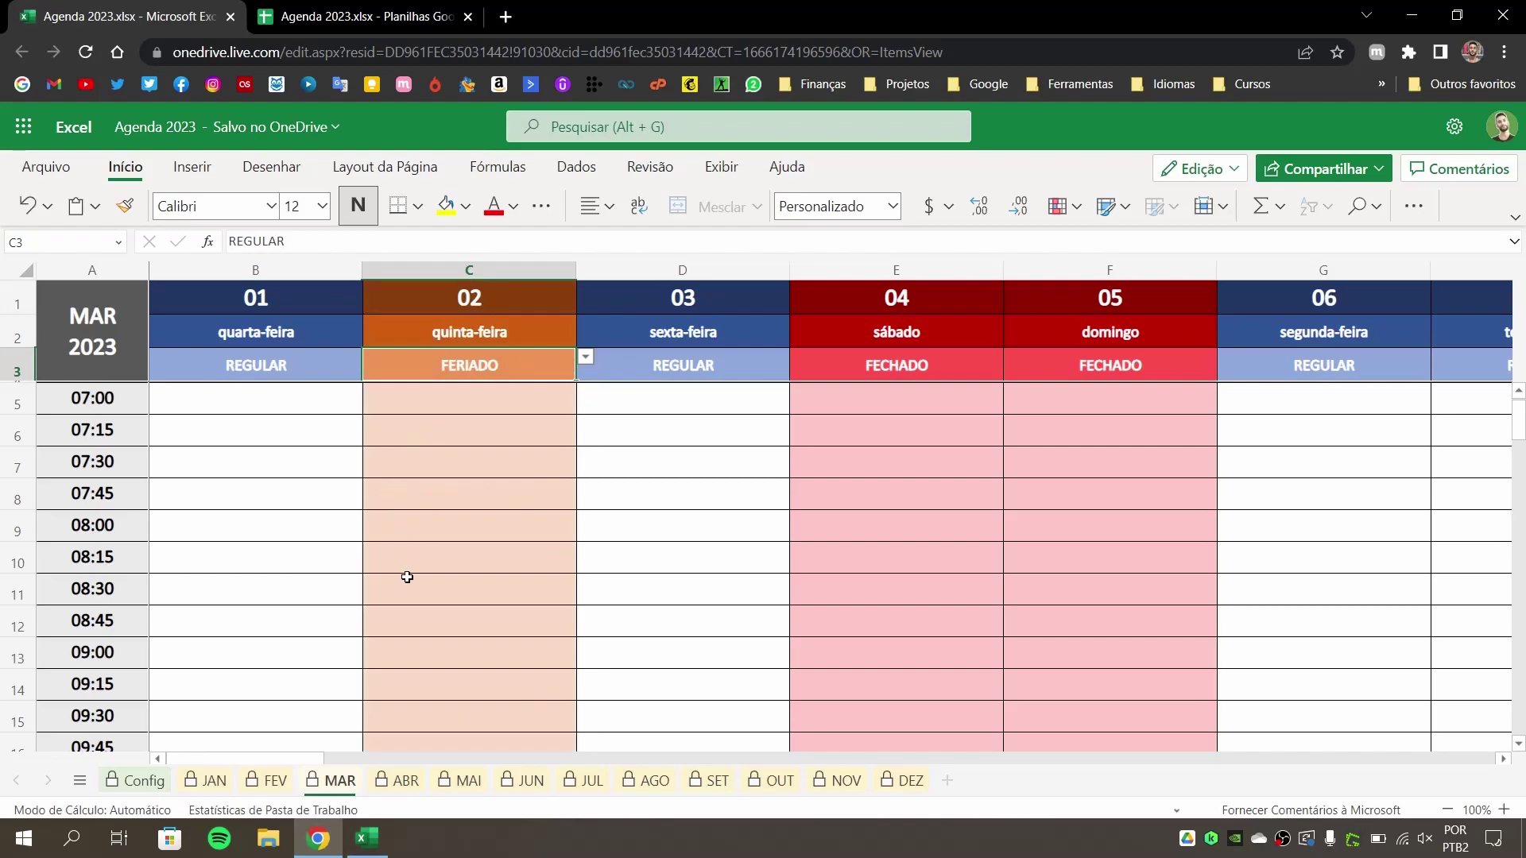
Set the column highlight on the Config sheet to "Apenas cabeçalho" and check the FEV and JAN sheets
click(150, 787)
click(914, 622)
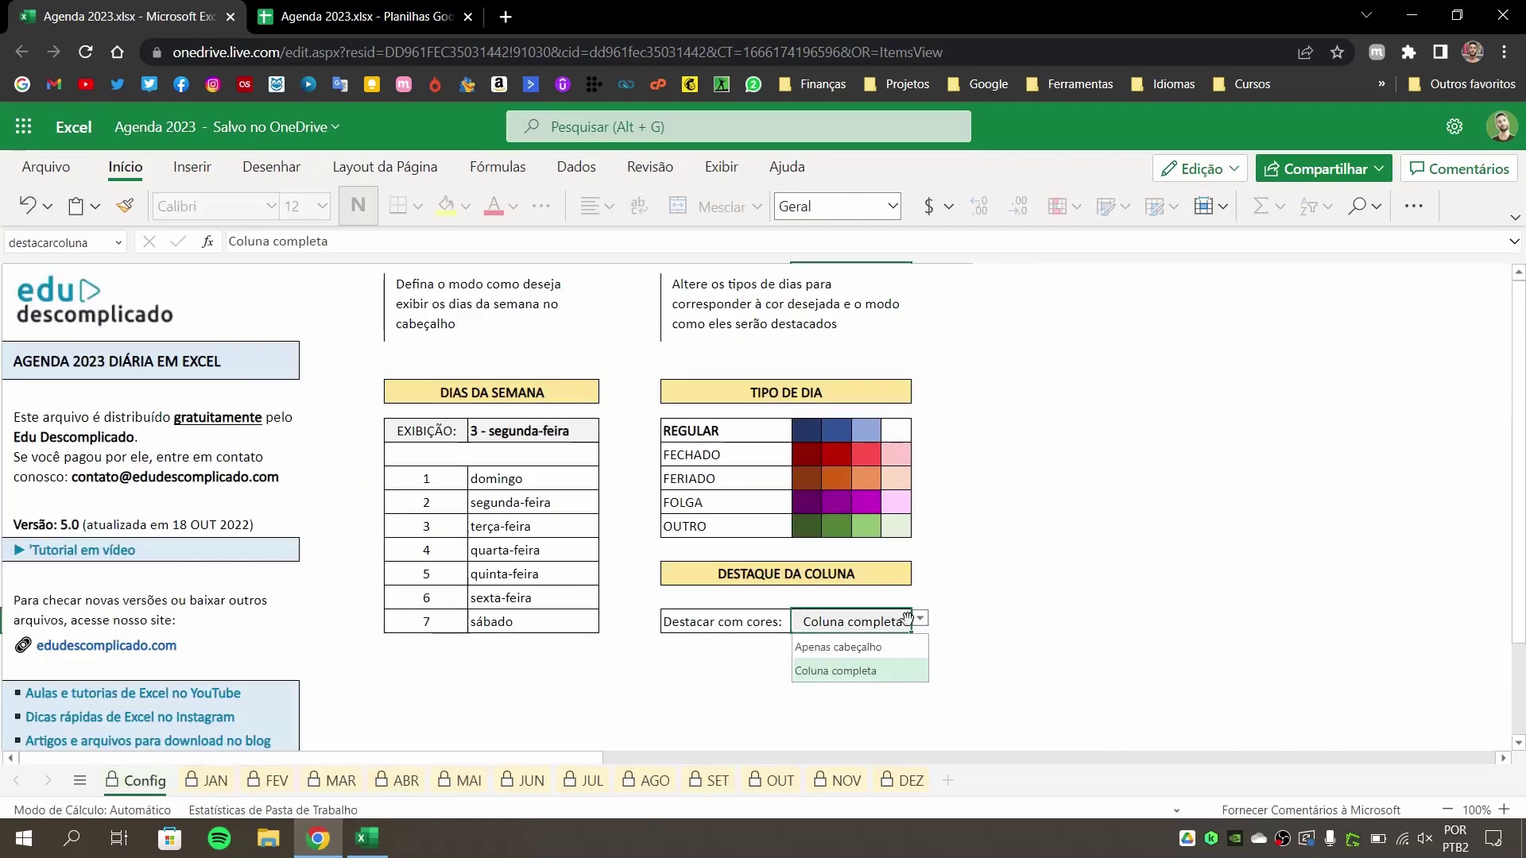
click(839, 647)
click(268, 781)
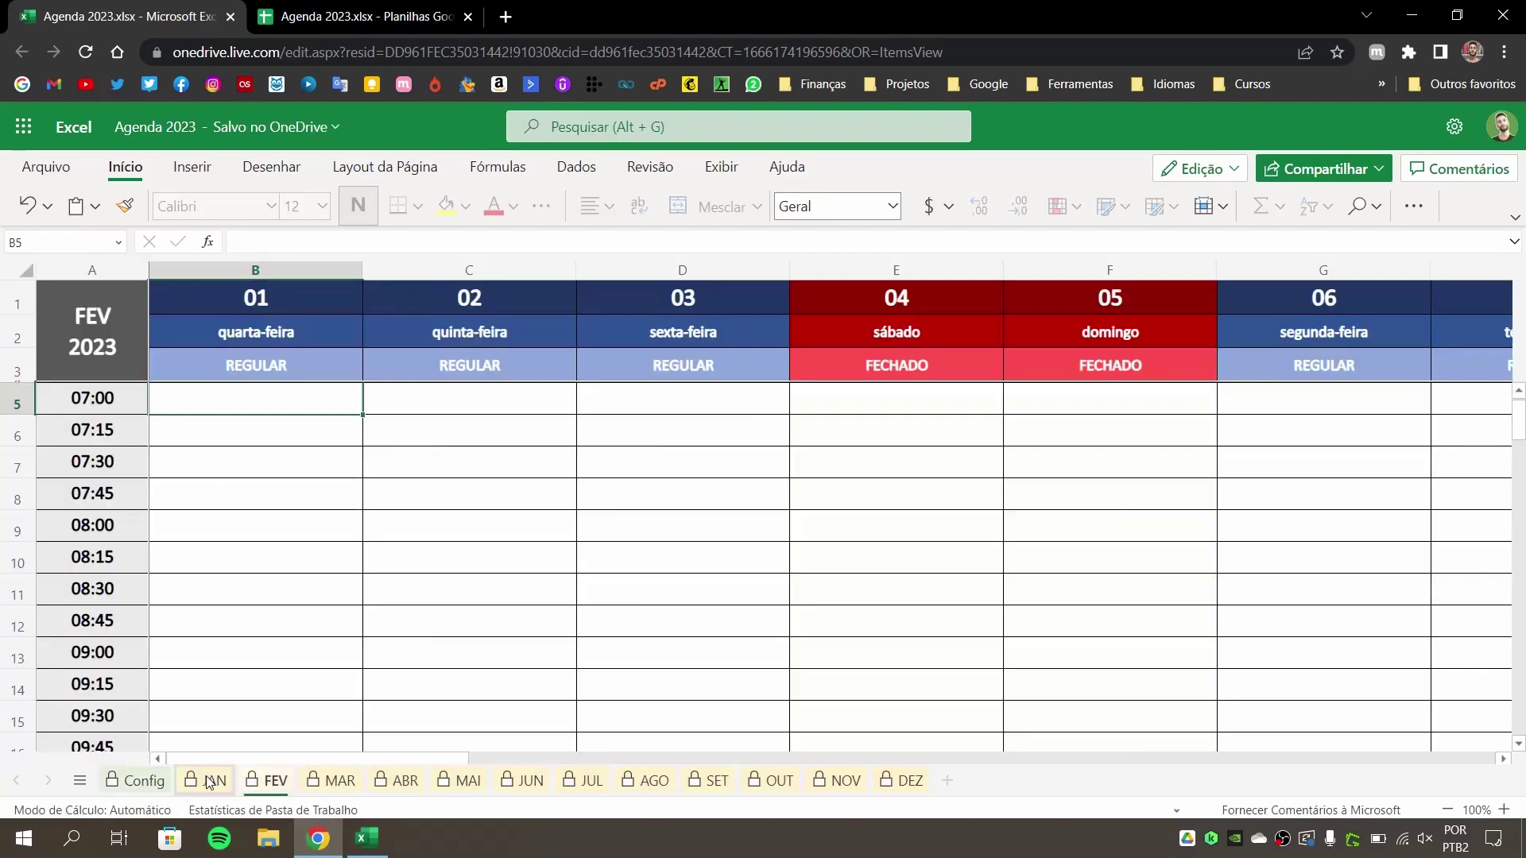
click(209, 781)
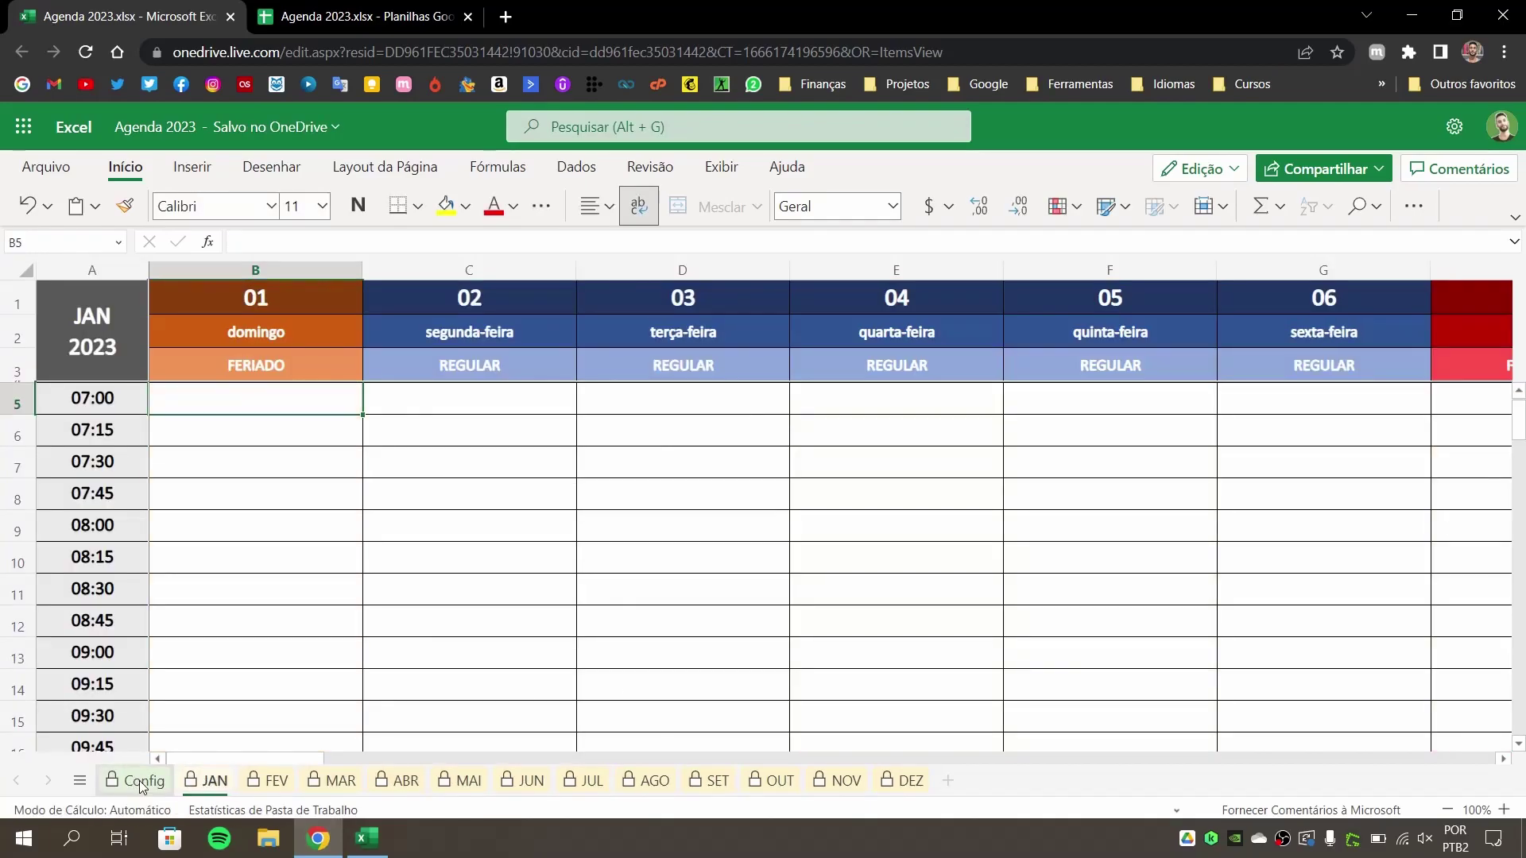
Set the weekday display on the Config sheet to "1- SEGUNDA-FEIRA" and check the JAN sheet header
click(141, 787)
click(588, 430)
click(608, 428)
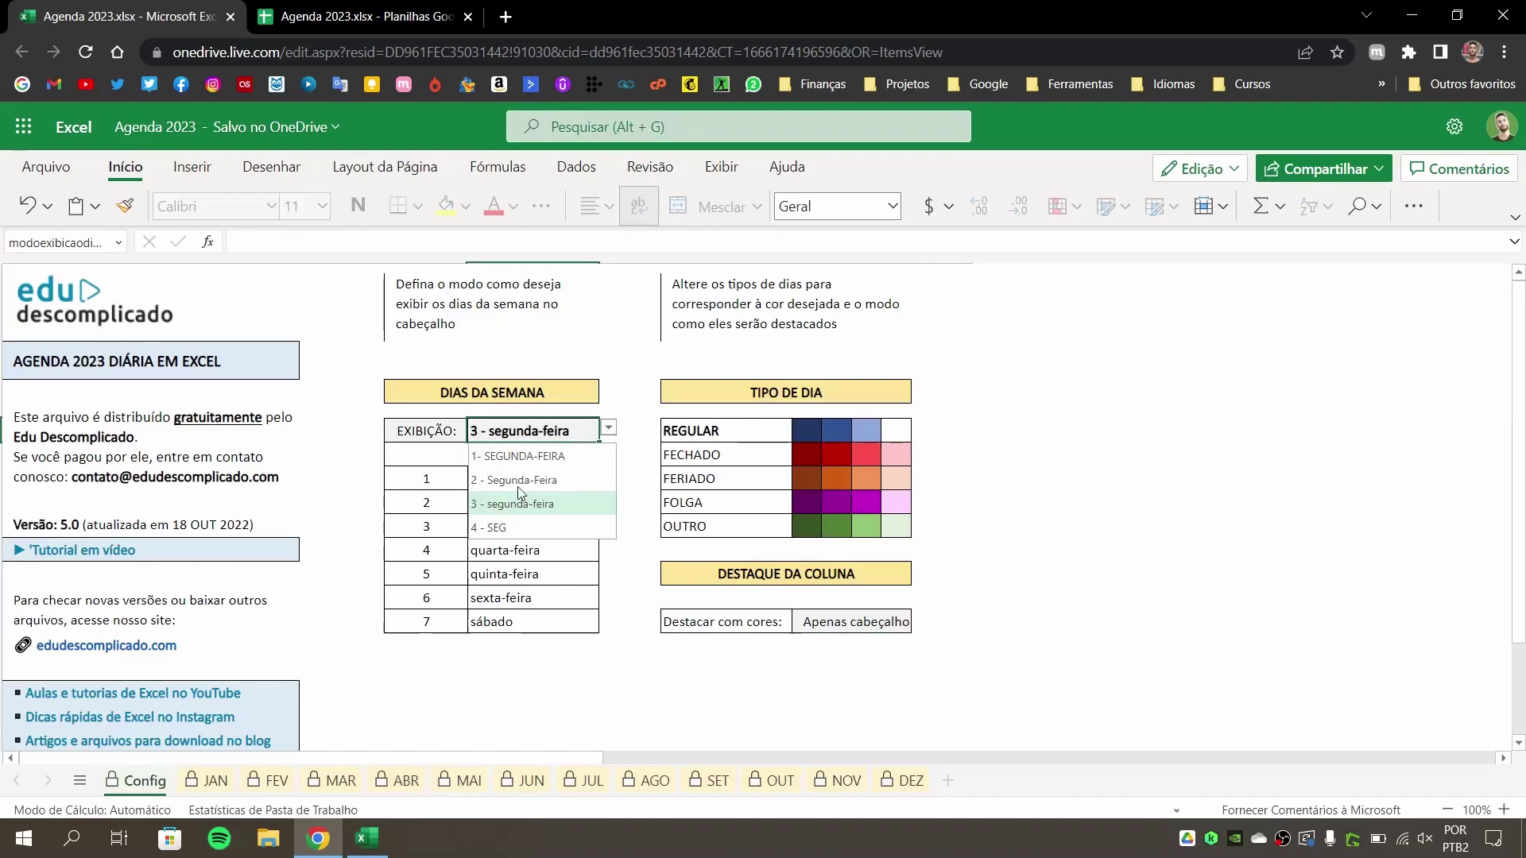
click(521, 456)
click(209, 781)
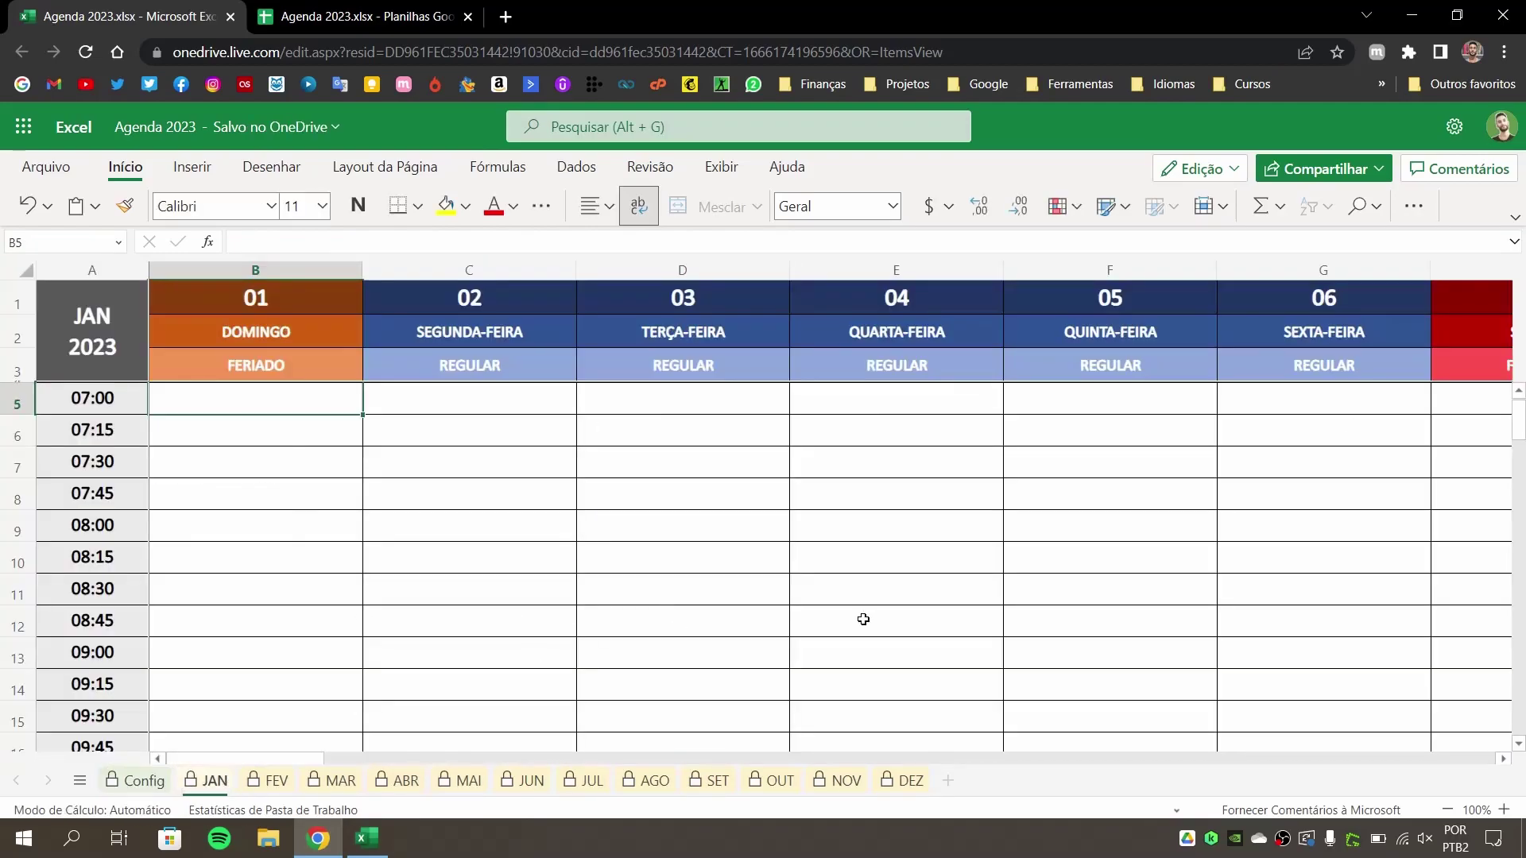
Show the sharing options available for the online workbook
click(1380, 169)
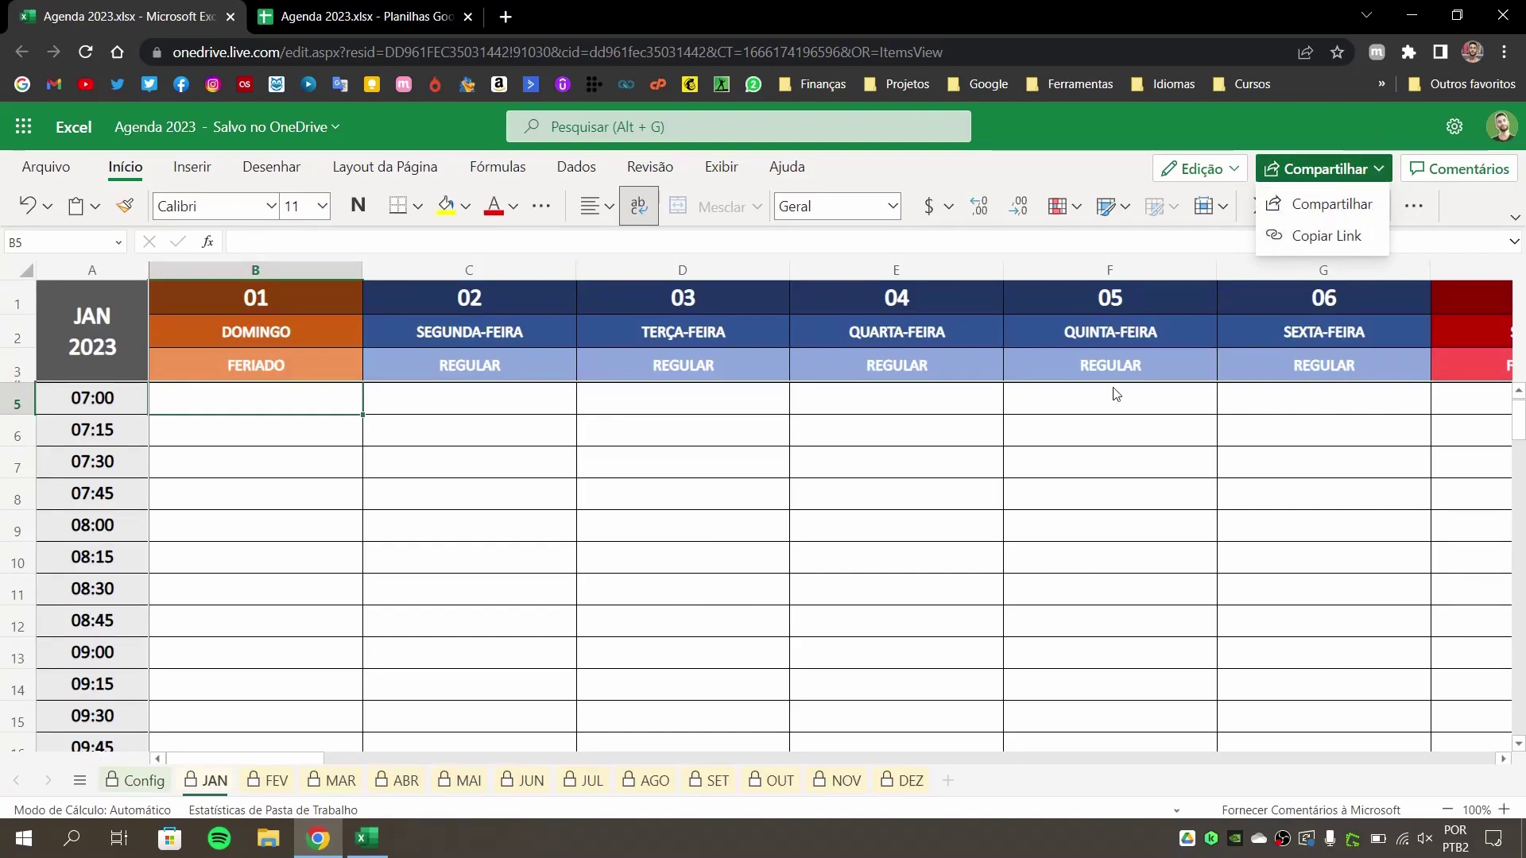
key(Escape)
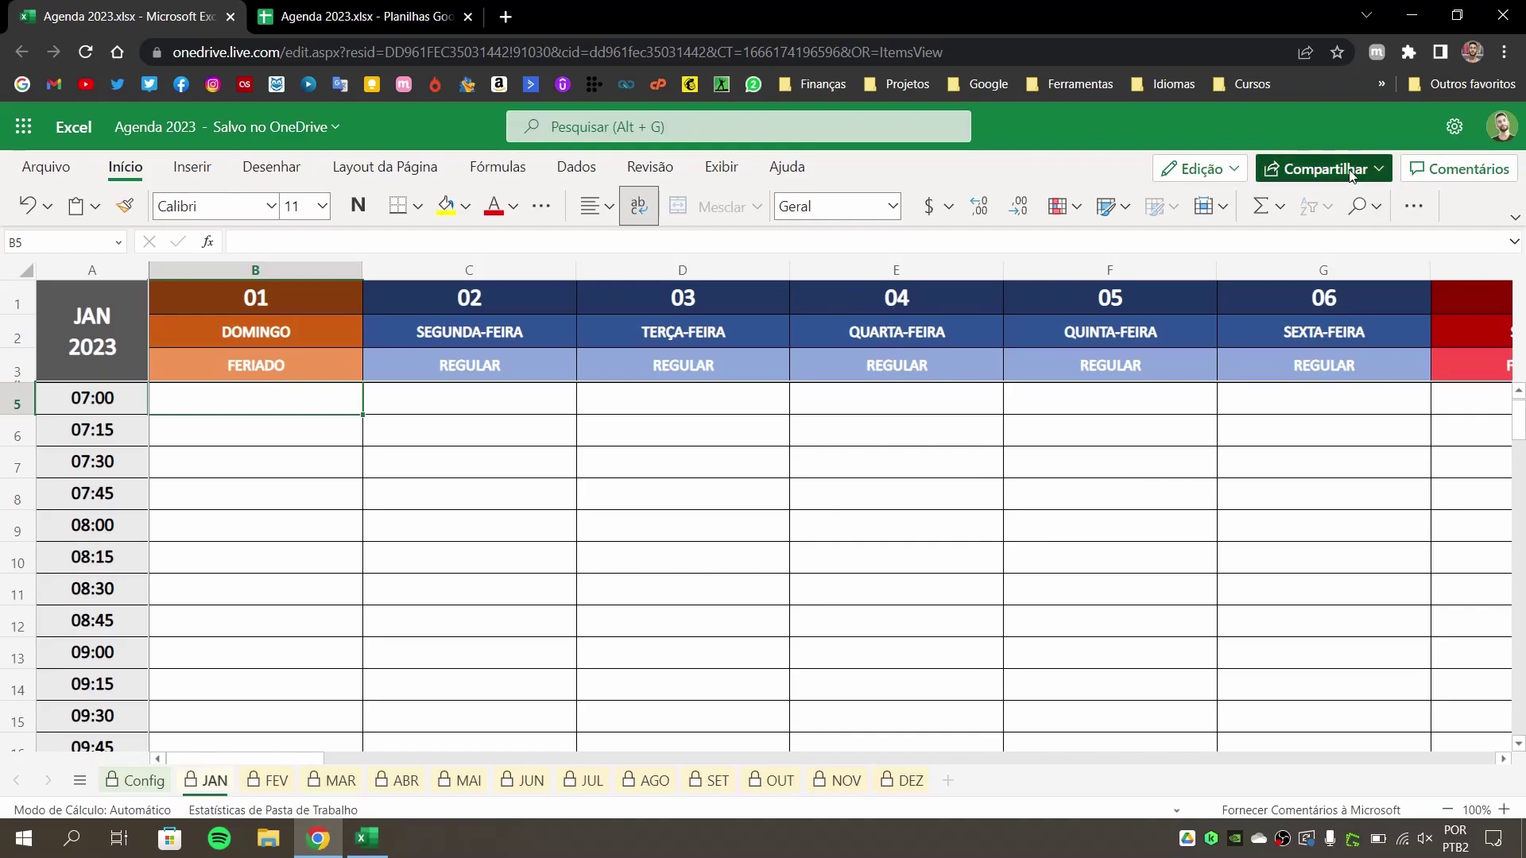
click(1326, 168)
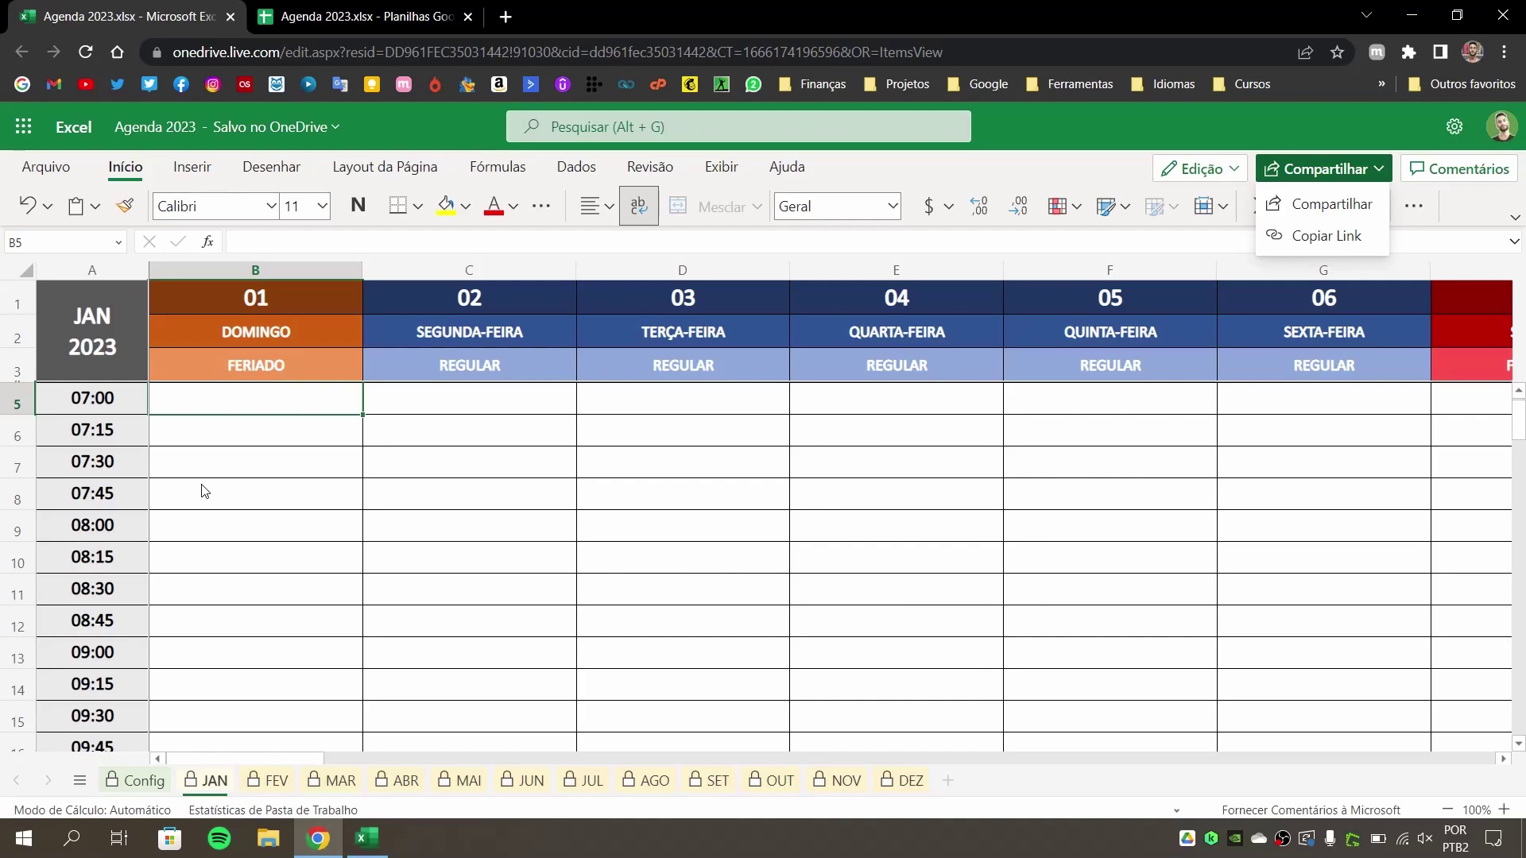
Switch to the Google Sheets copy of Agenda 2023 and read the details about unsupported Excel features
click(335, 16)
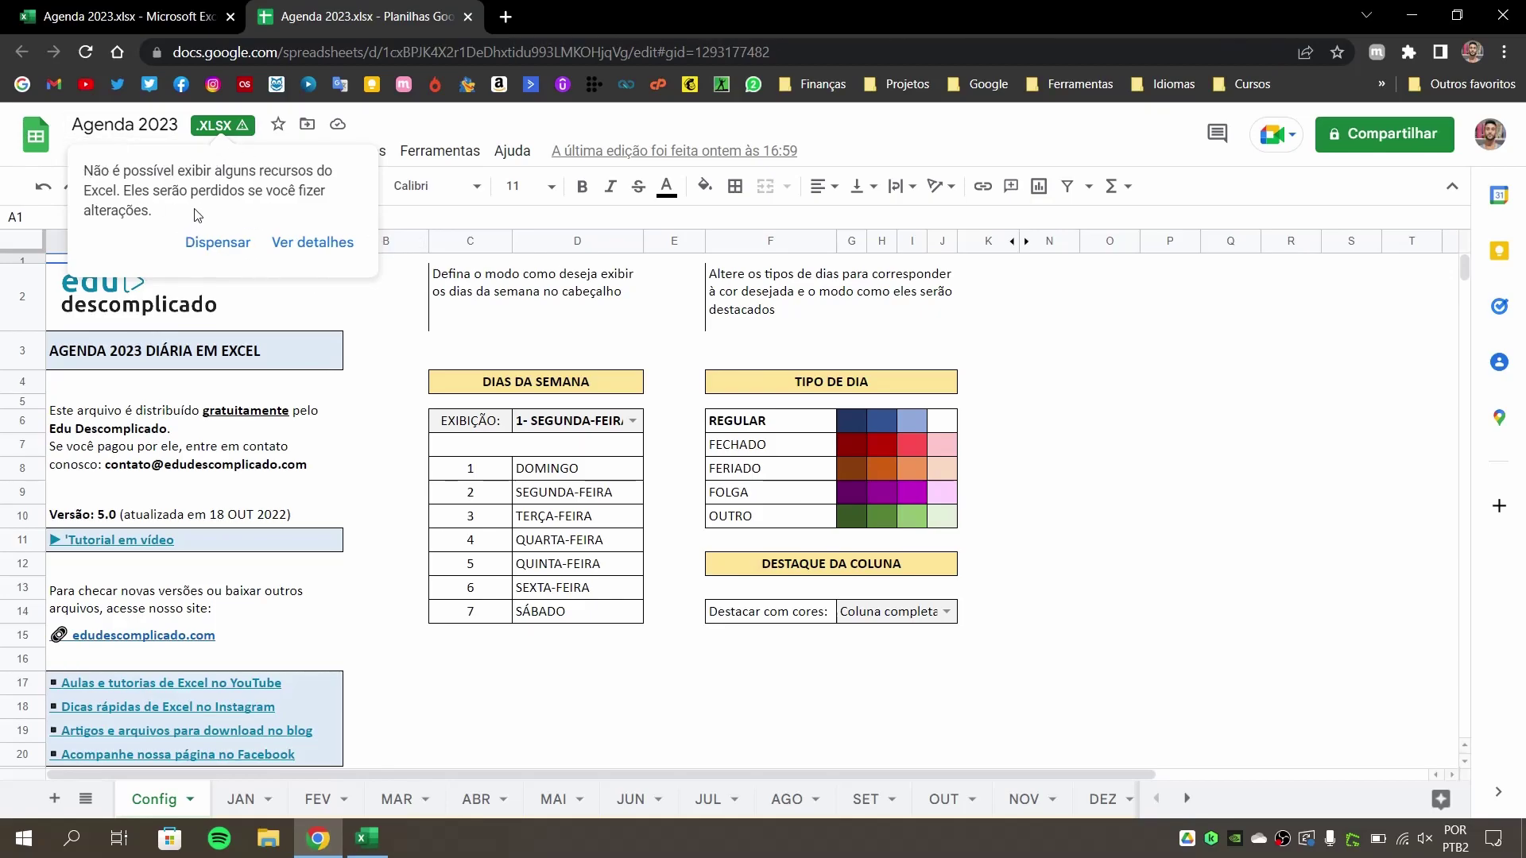
click(299, 242)
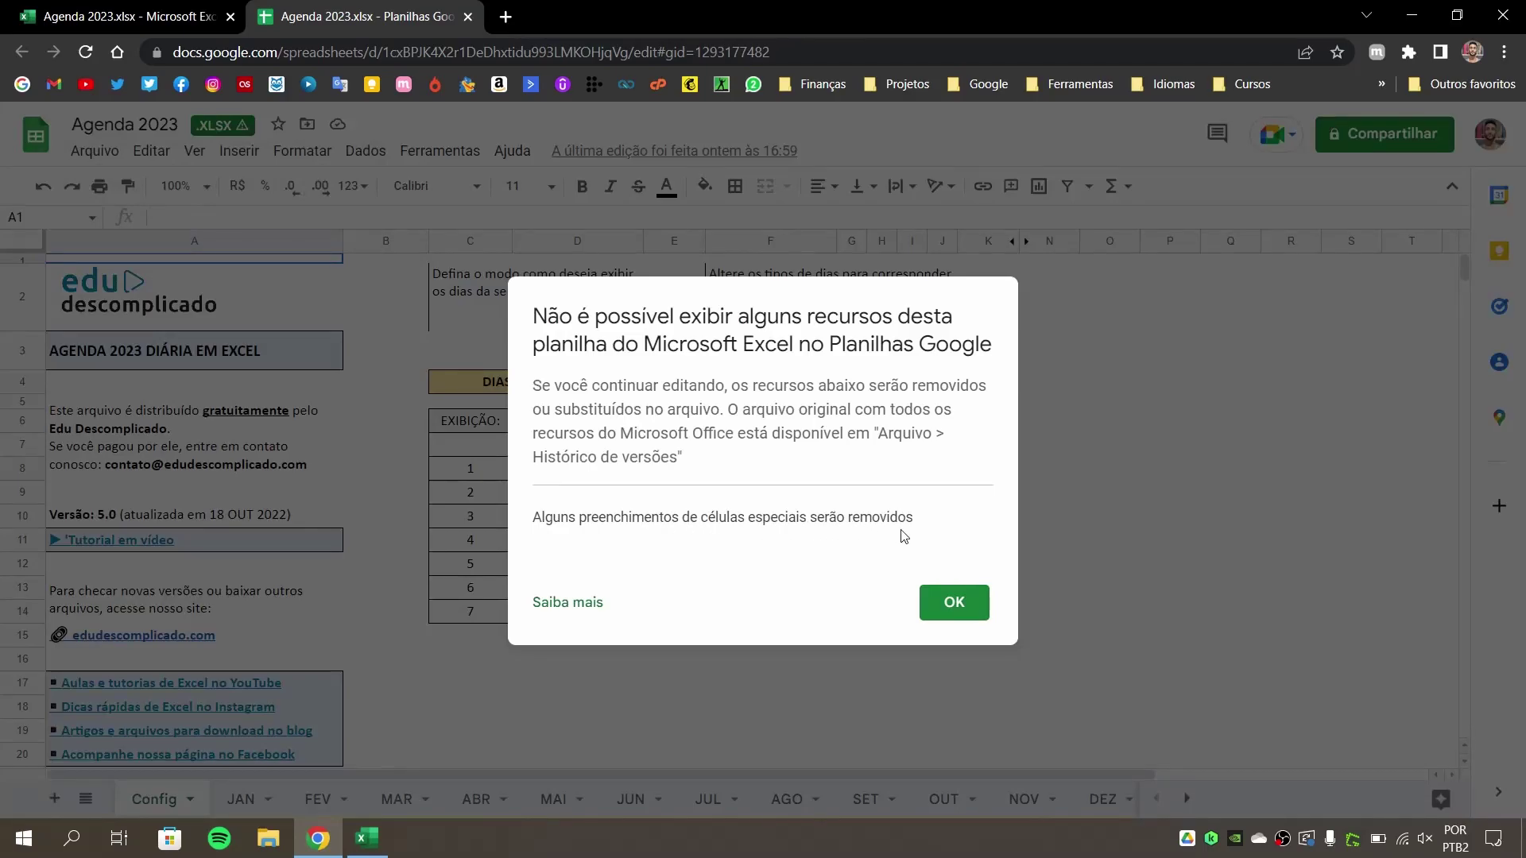
click(951, 610)
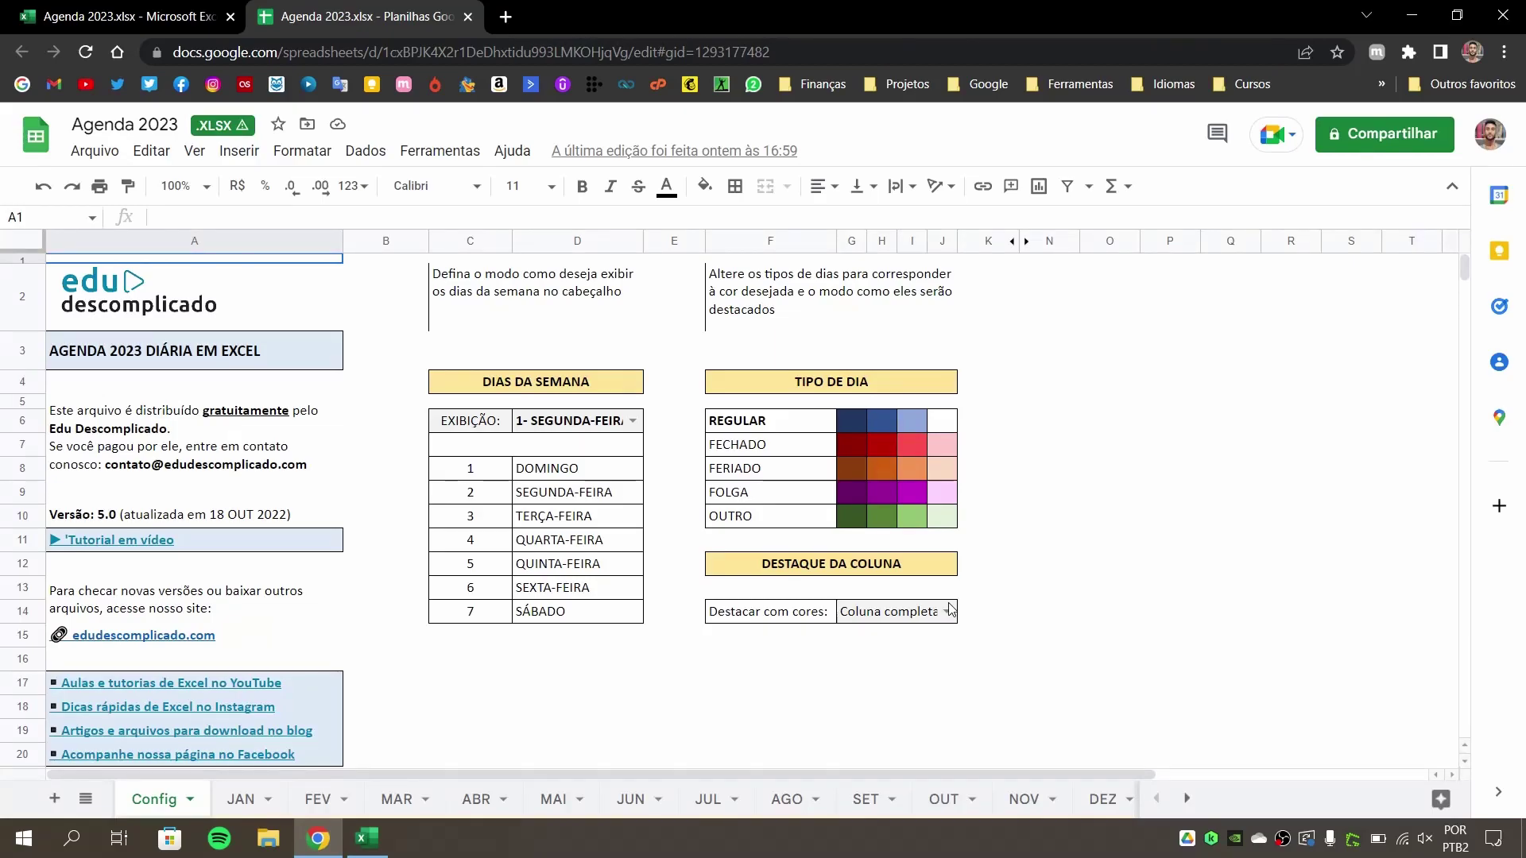
Set the day type of day 01 on the JAN sheet to FOLGA in the Google Sheets copy
click(251, 809)
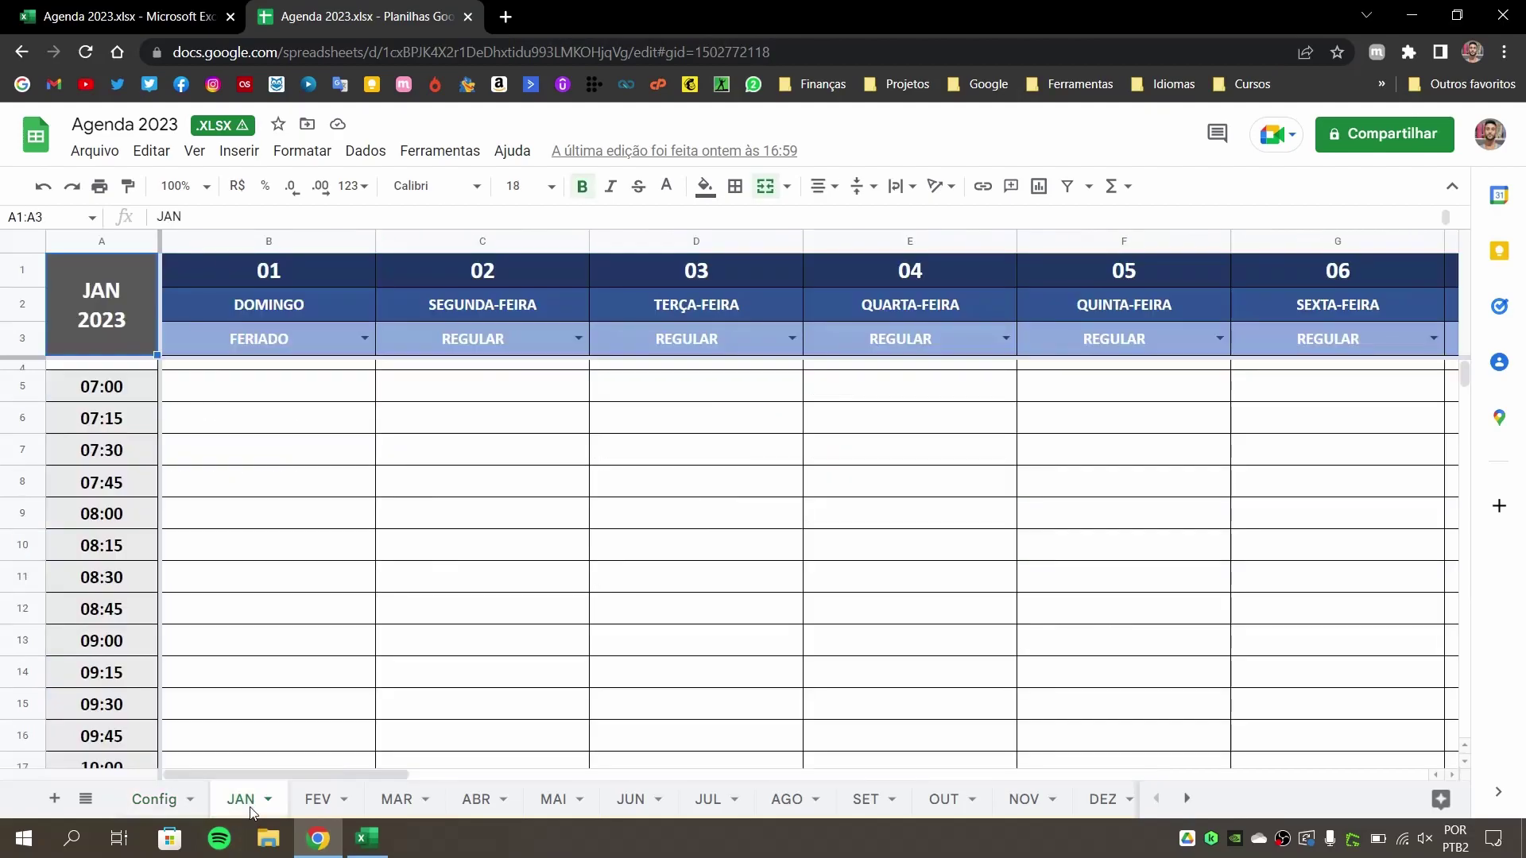
click(364, 337)
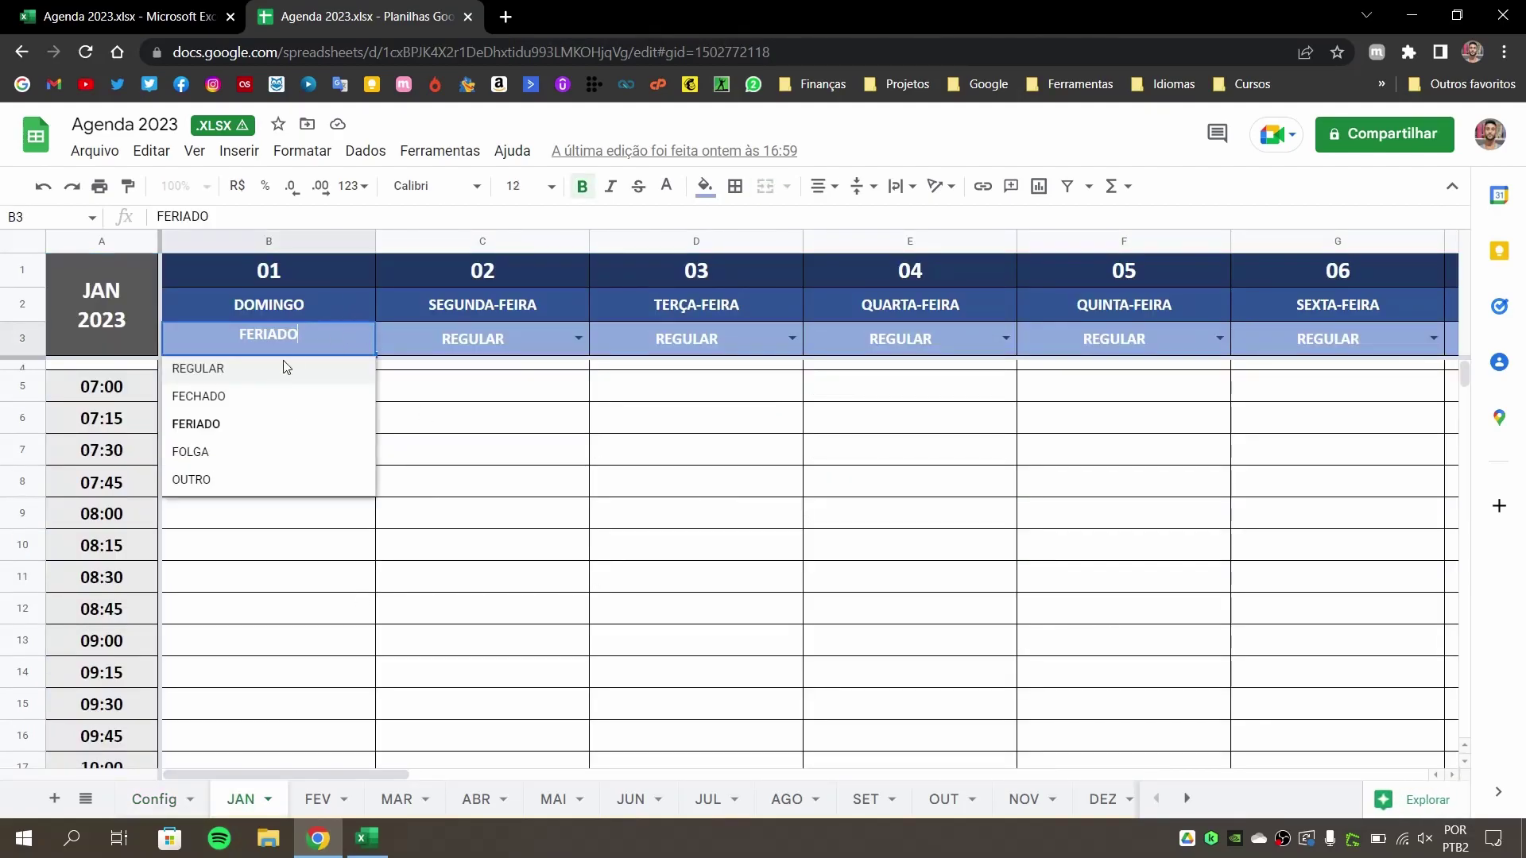
click(200, 451)
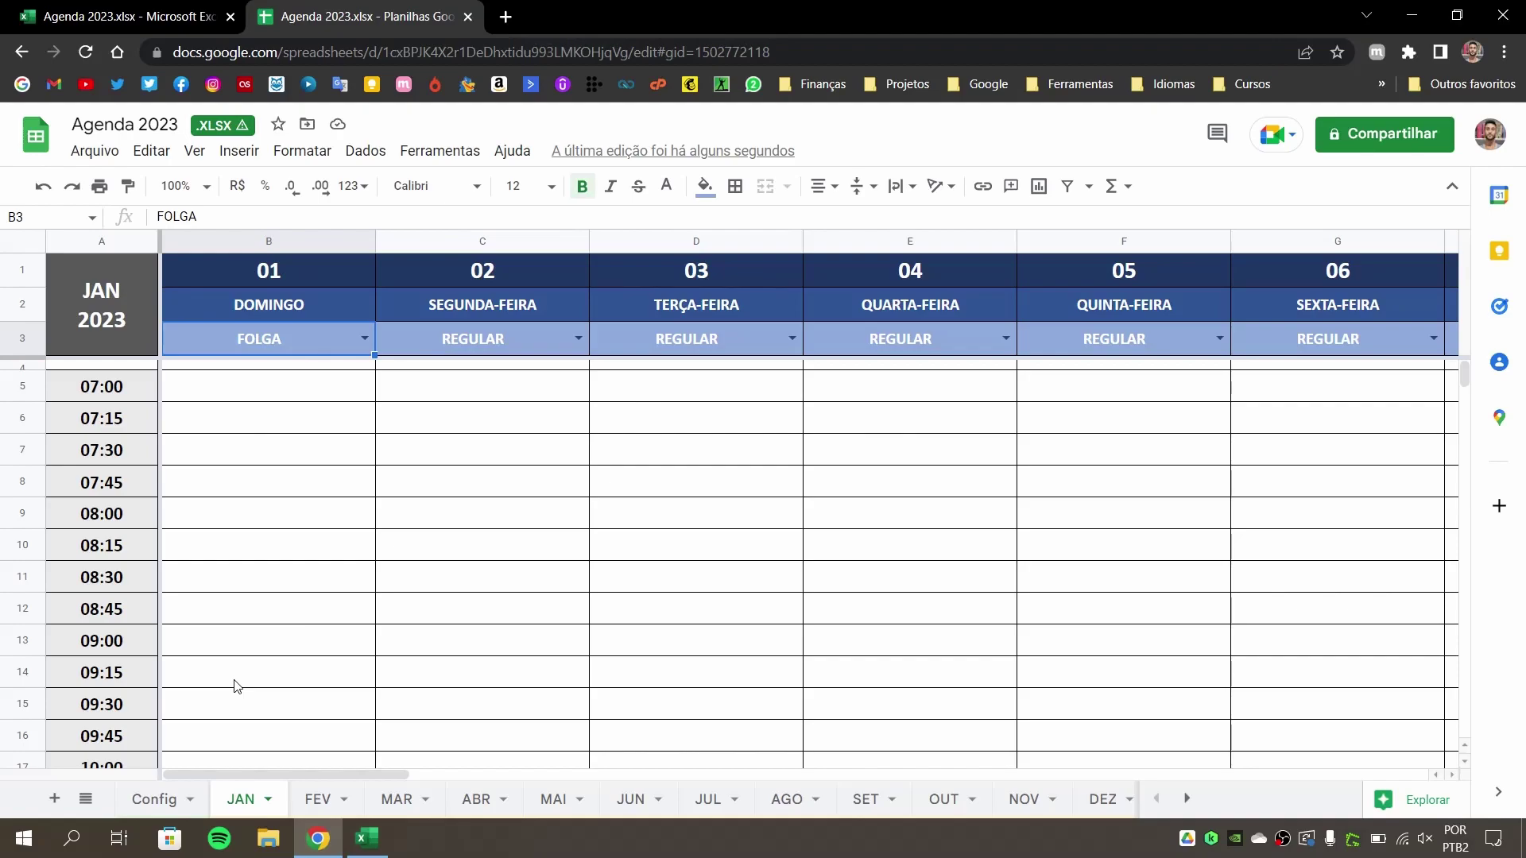
Clear the time cells A39:A45 in the hours column of the JAN sheet to shorten the day's schedule
scroll(236, 687, down, 15)
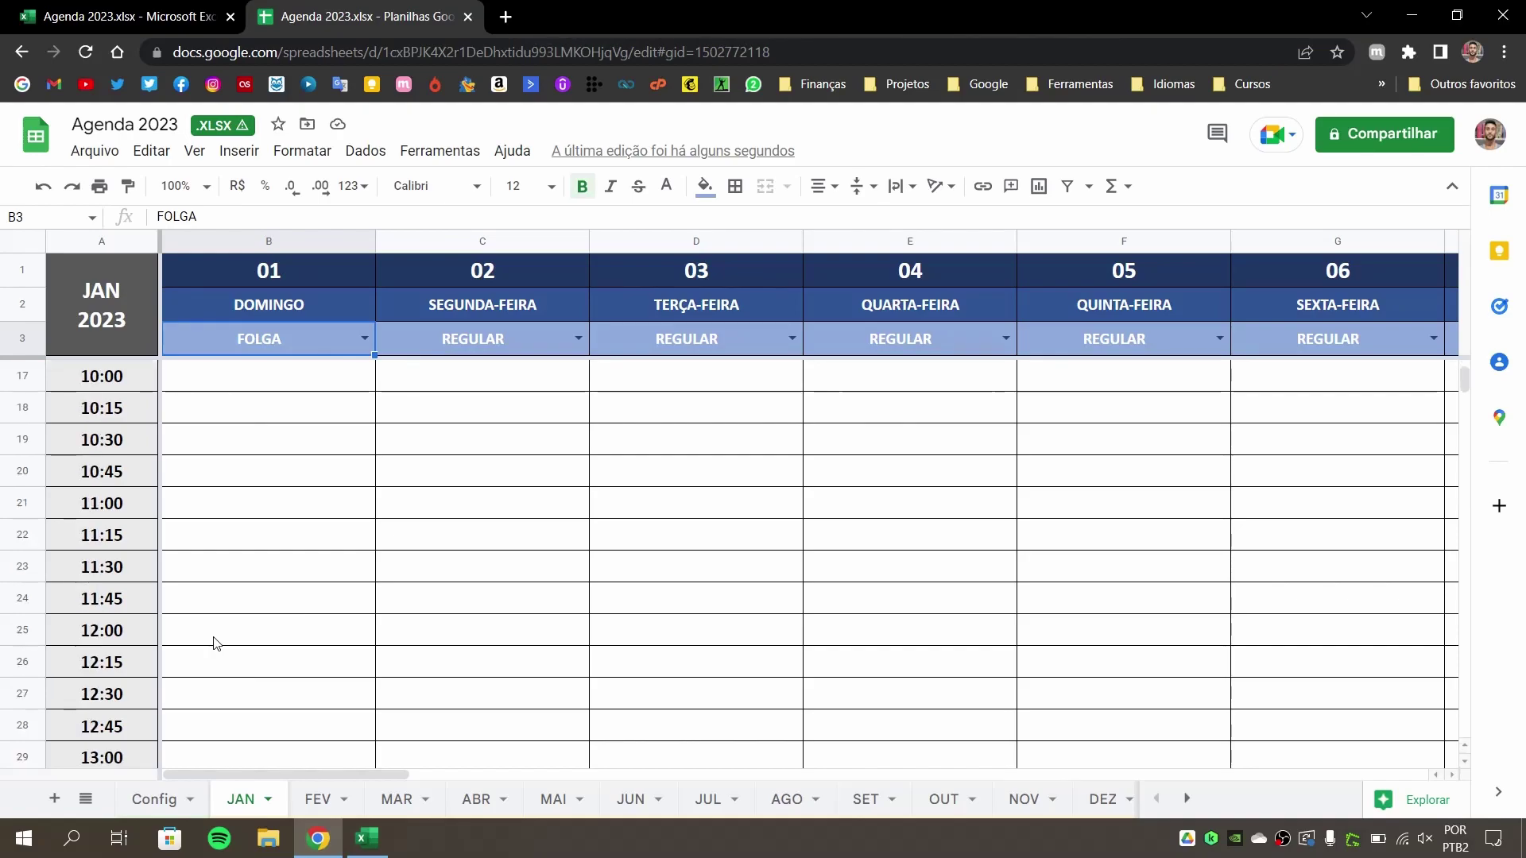
drag(122, 578, 118, 388)
key(Delete)
key(ctrl+alt+minus)
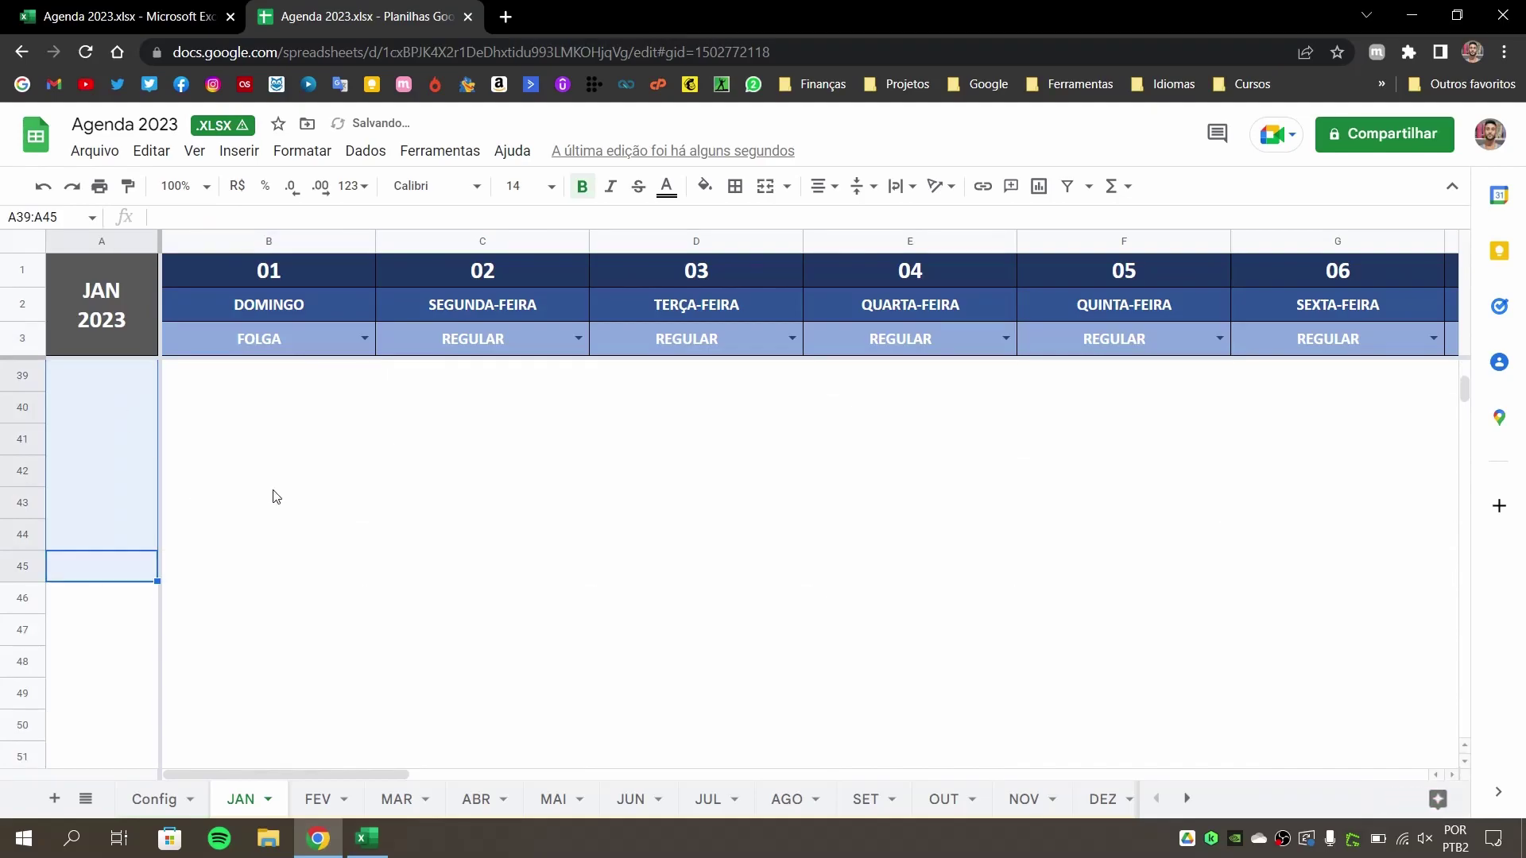
scroll(273, 494, up, 3)
click(255, 743)
click(254, 664)
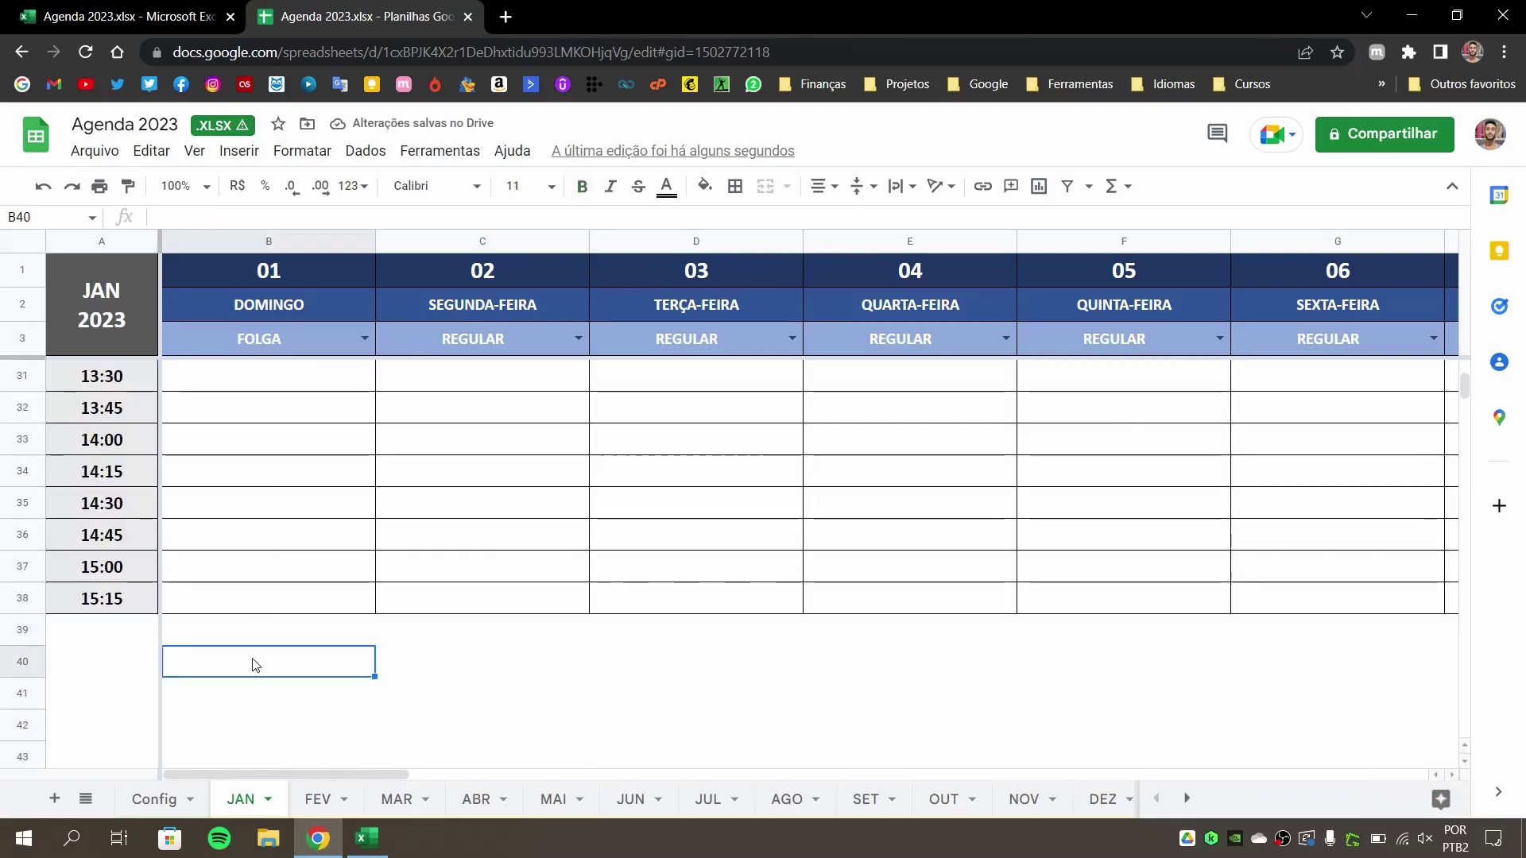
Look over the JAN schedule grid, down to its last time row and across to the following days' columns
scroll(130, 555, up, 5)
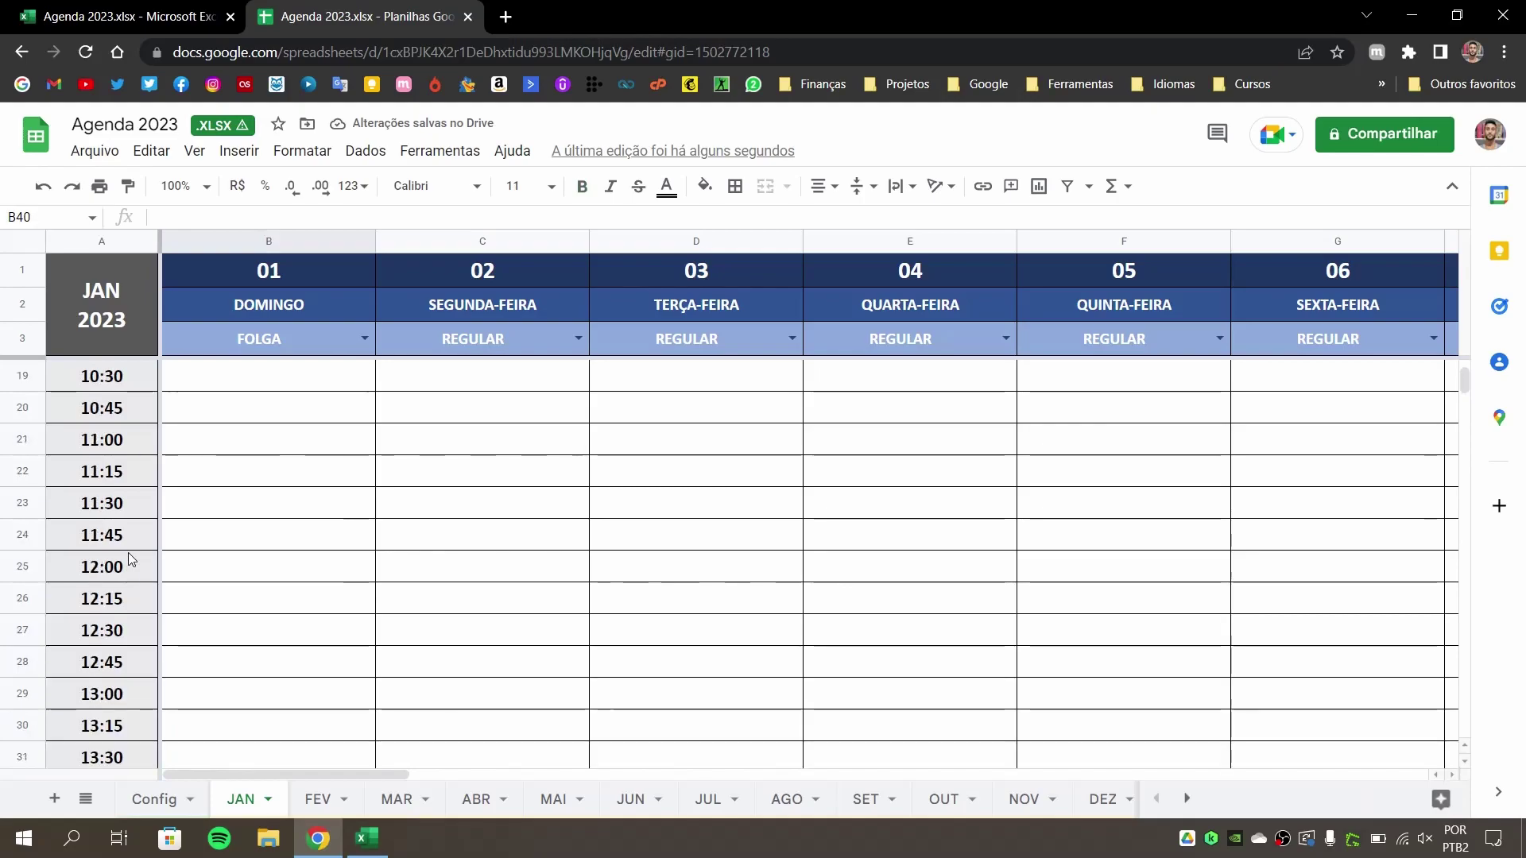
scroll(130, 555, up, 2)
drag(328, 776, 628, 775)
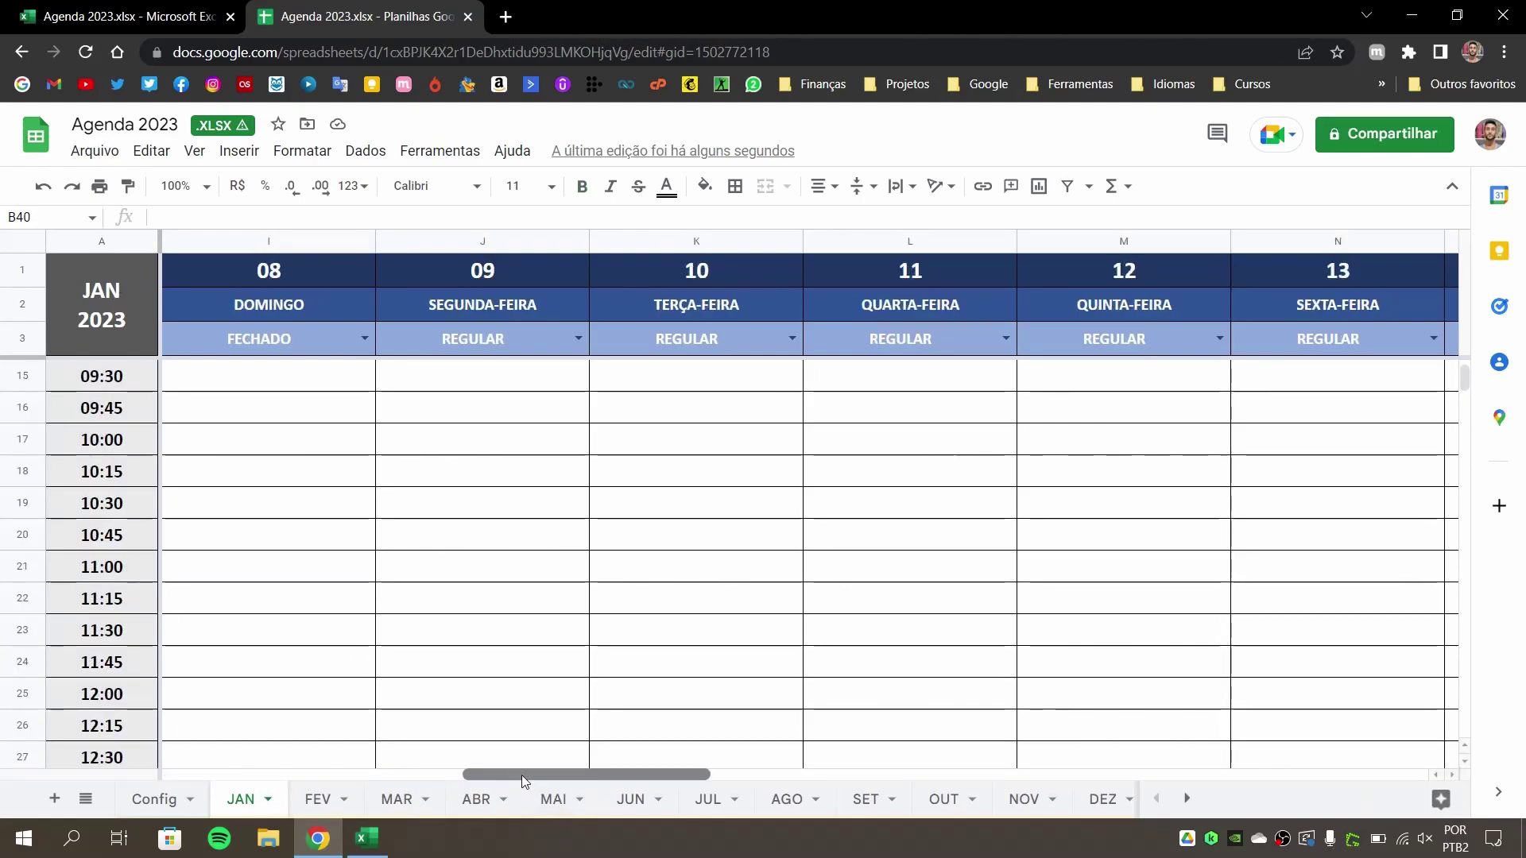
drag(527, 776, 225, 776)
scroll(323, 432, down, 6)
scroll(278, 434, down, 3)
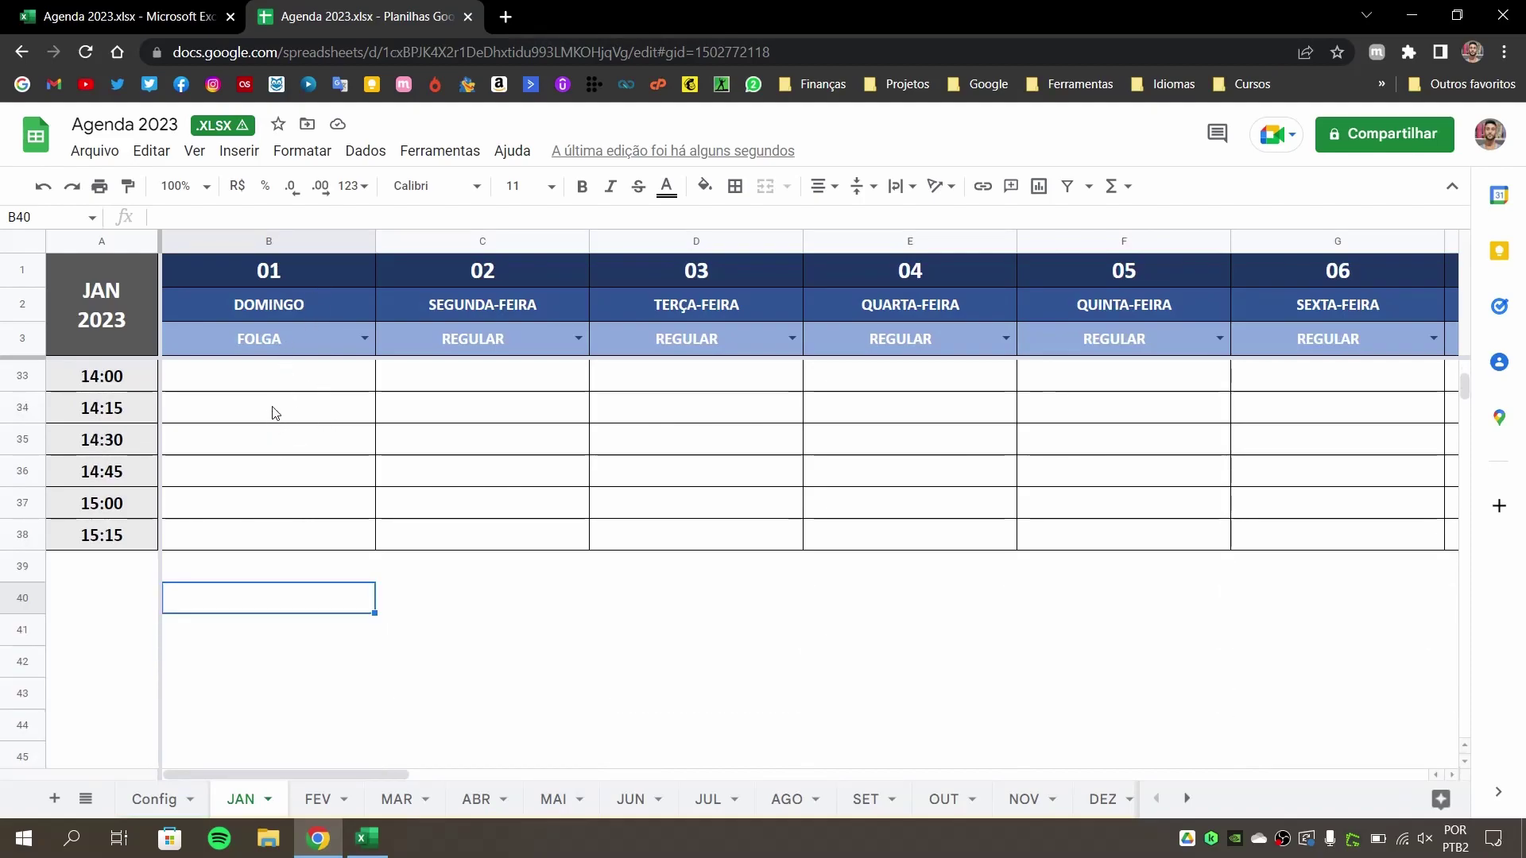
scroll(270, 423, up, 5)
scroll(268, 421, up, 5)
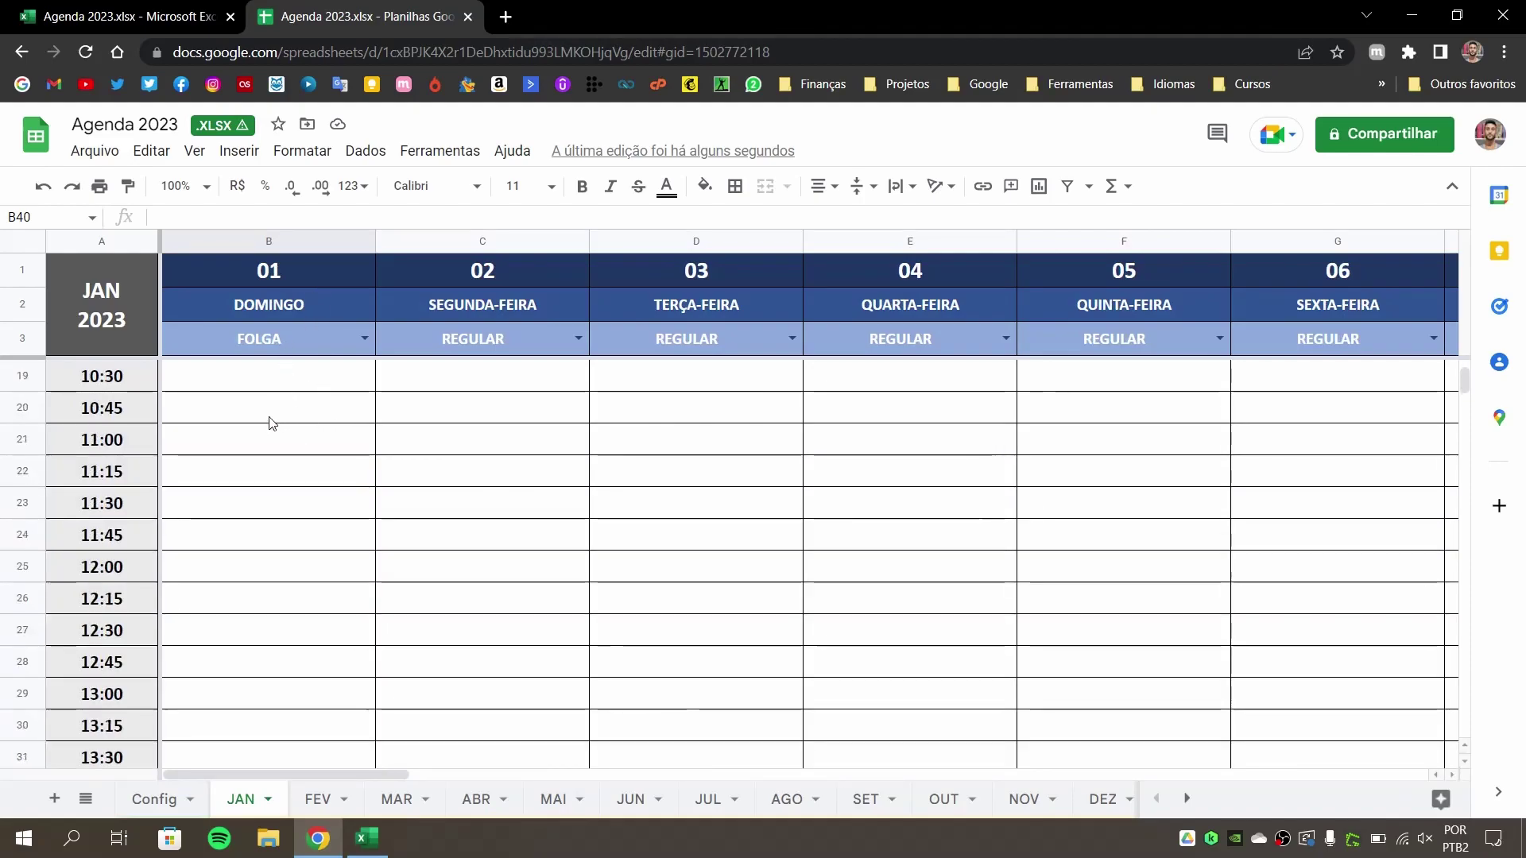
Set the weekday display on the Config sheet to "3 - segunda-feira" and check the weekday header on the JAN sheet
click(155, 799)
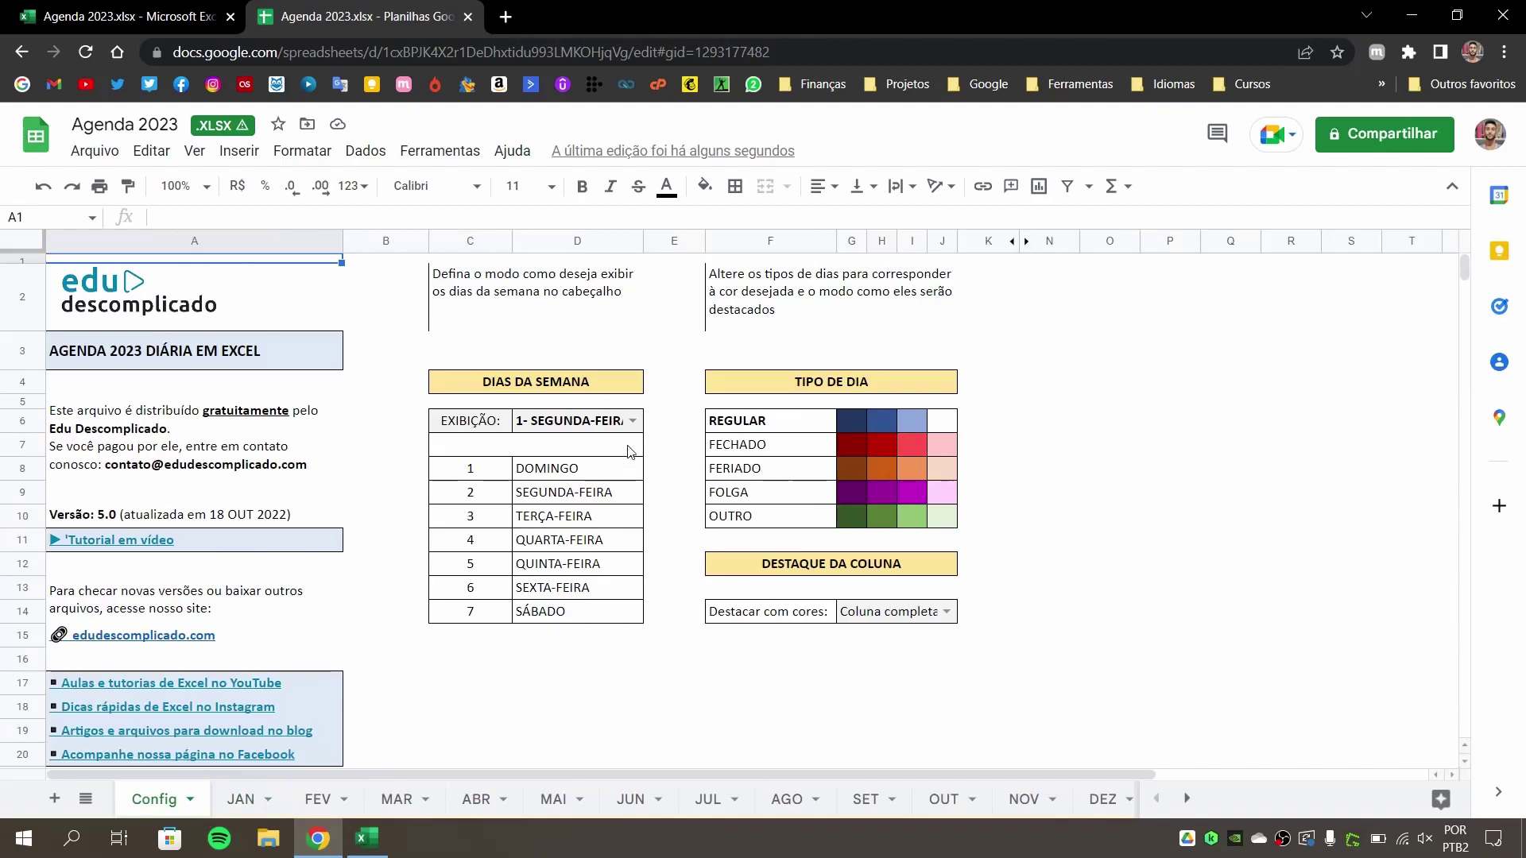
click(632, 420)
click(564, 503)
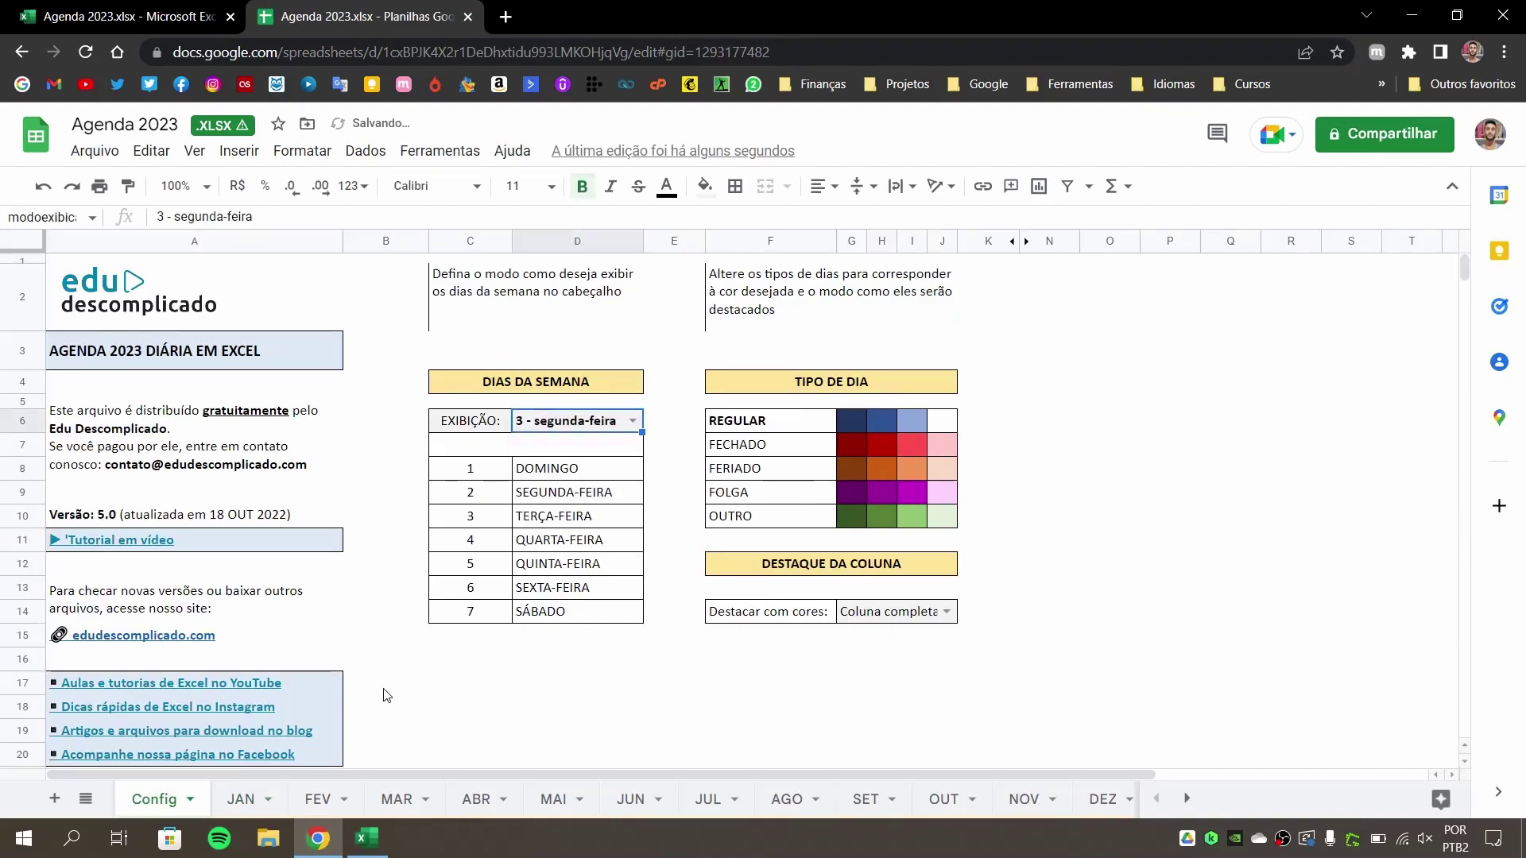
click(247, 802)
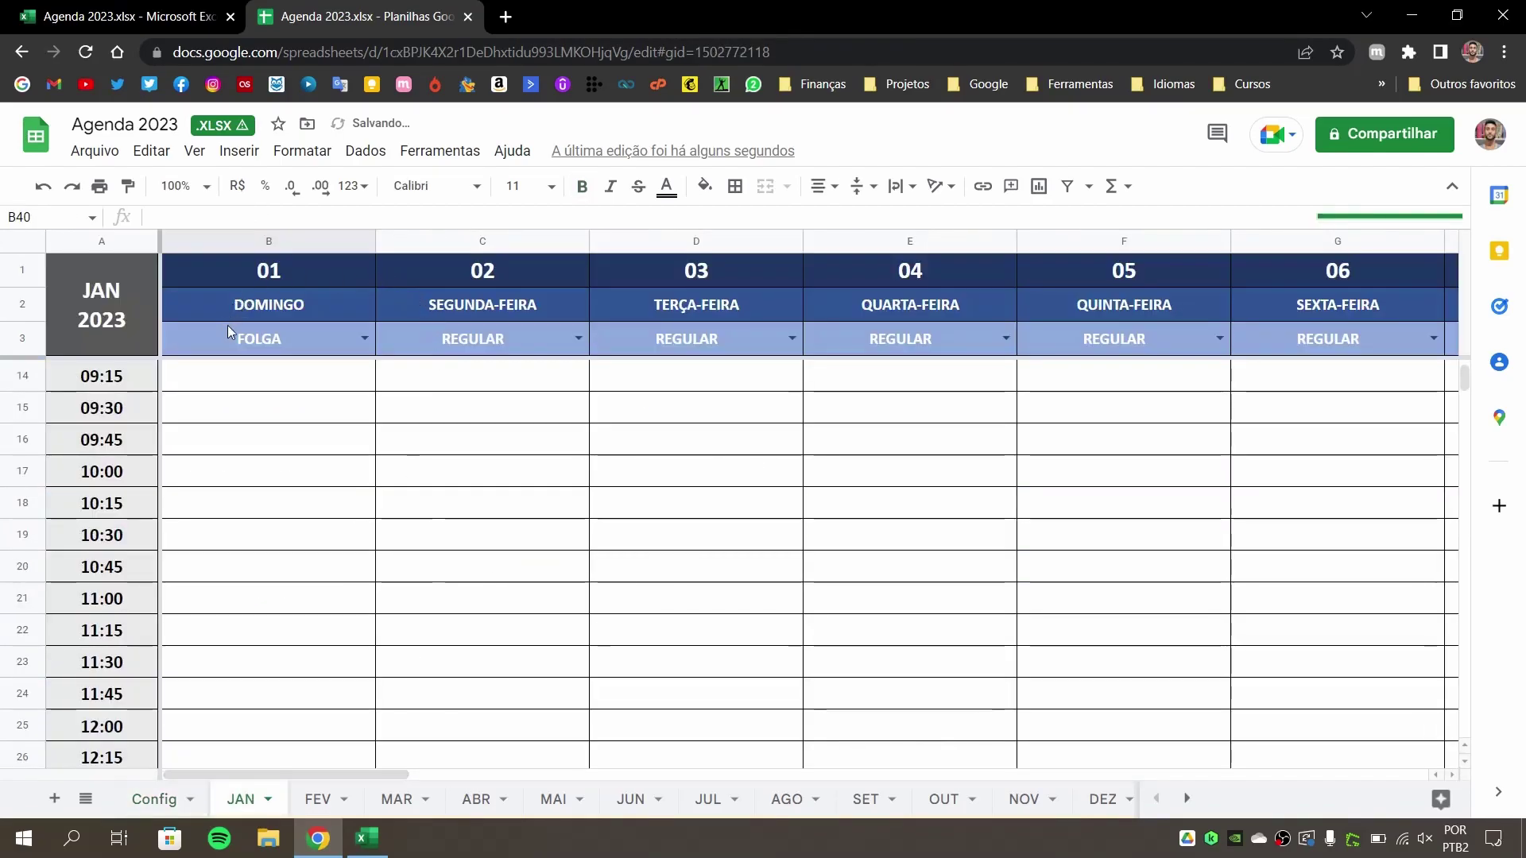
click(317, 314)
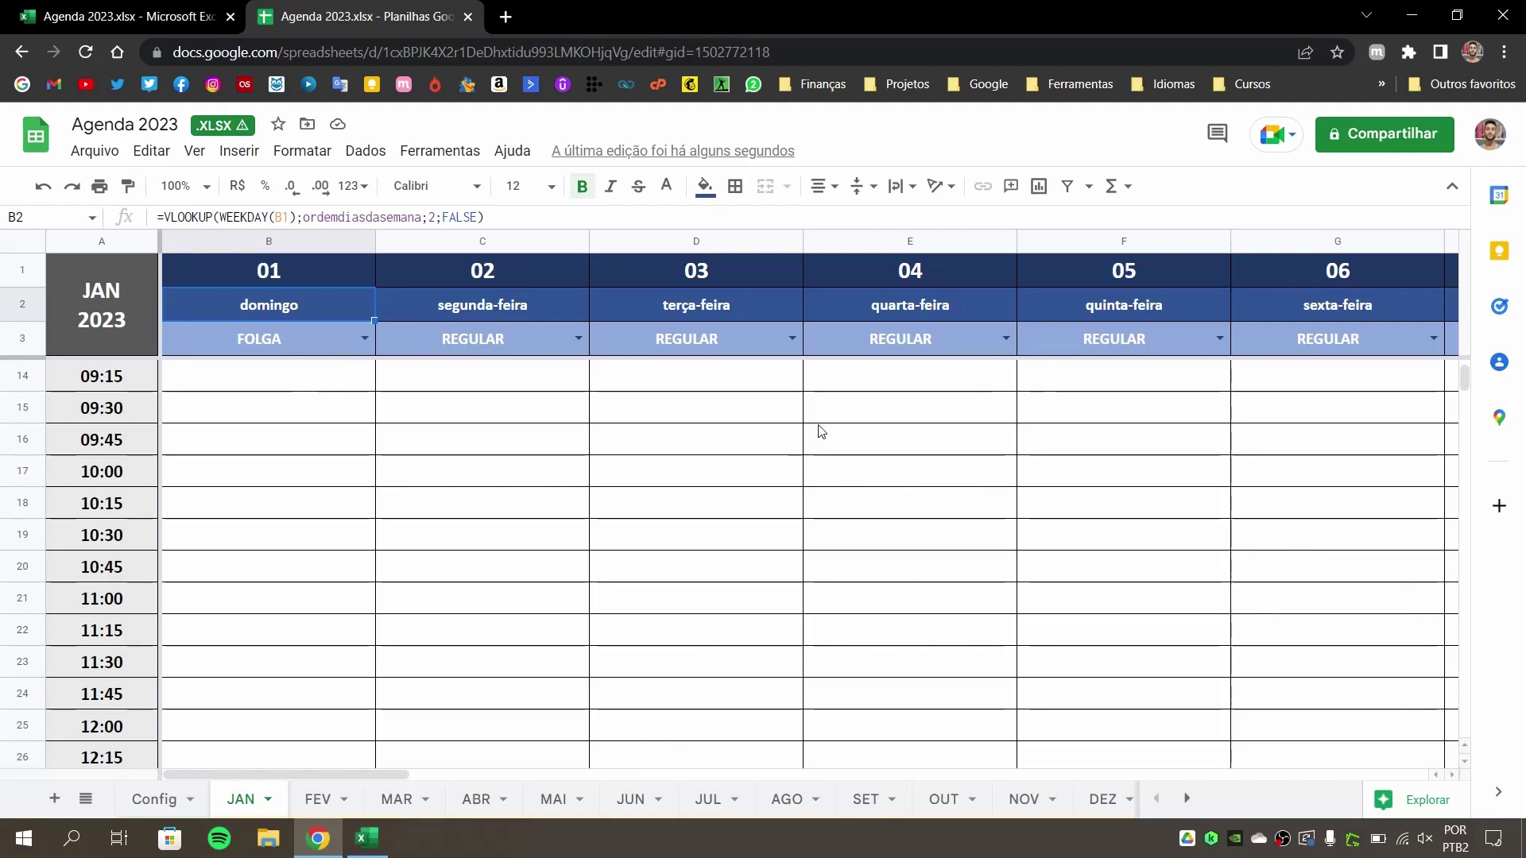
Review the sharing options for the Google Sheets copy of Agenda 2023, dismissing the notice about simpler sharing
click(1391, 136)
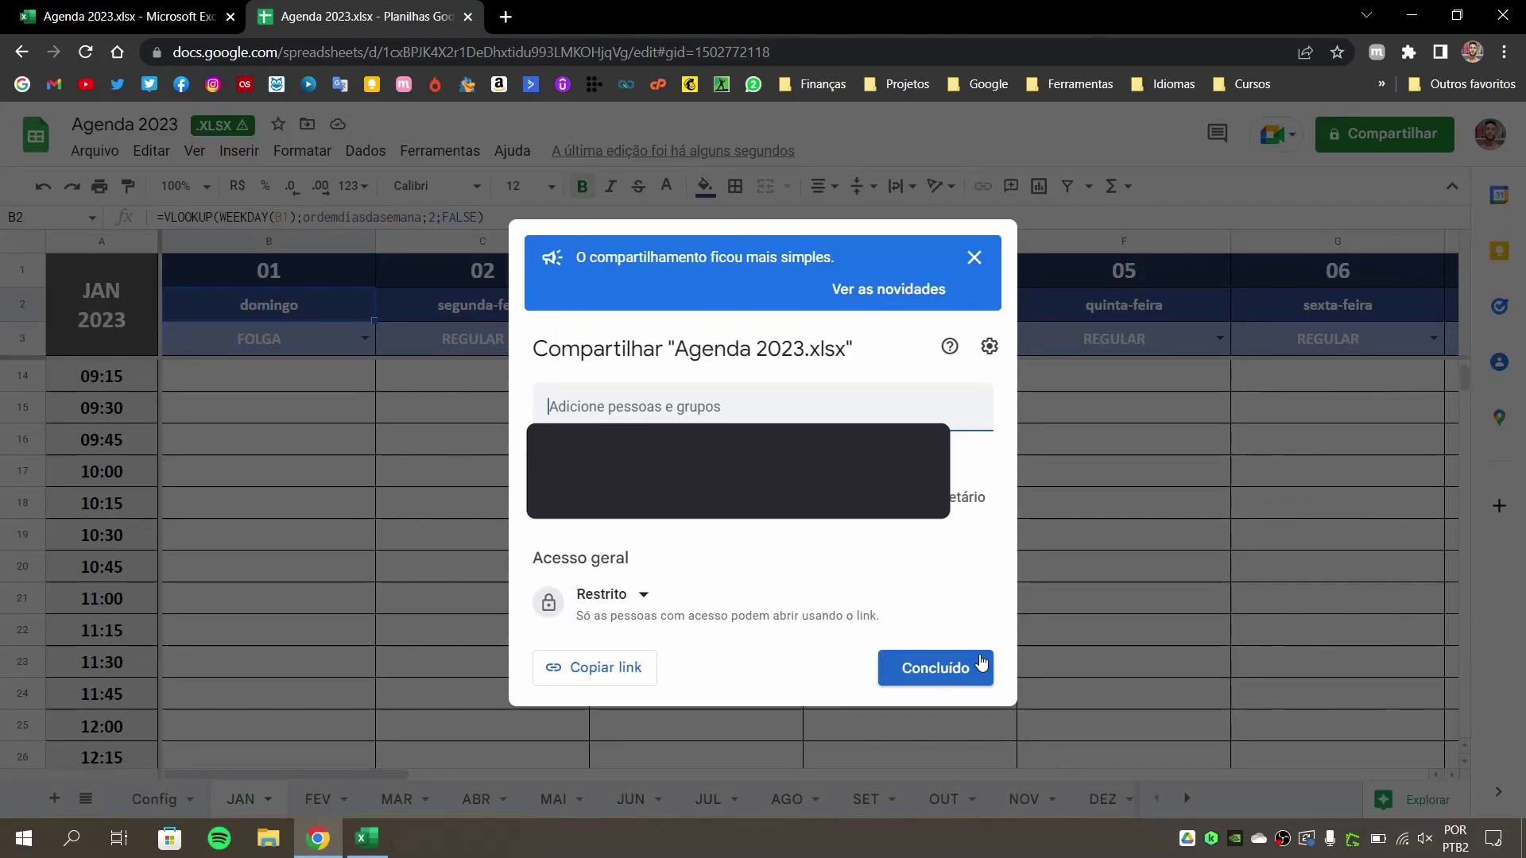
click(977, 258)
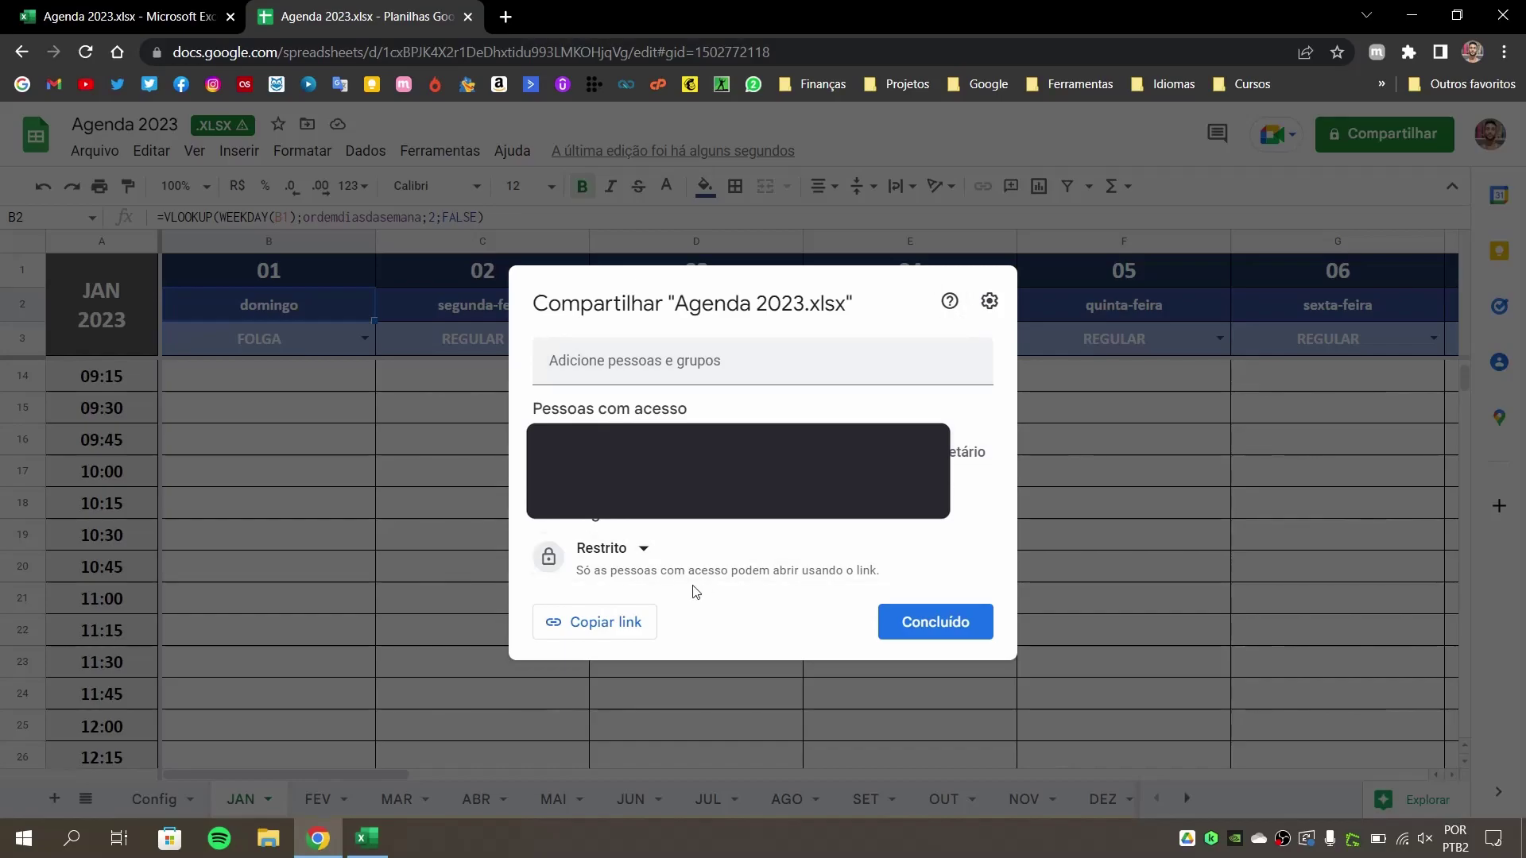
click(914, 621)
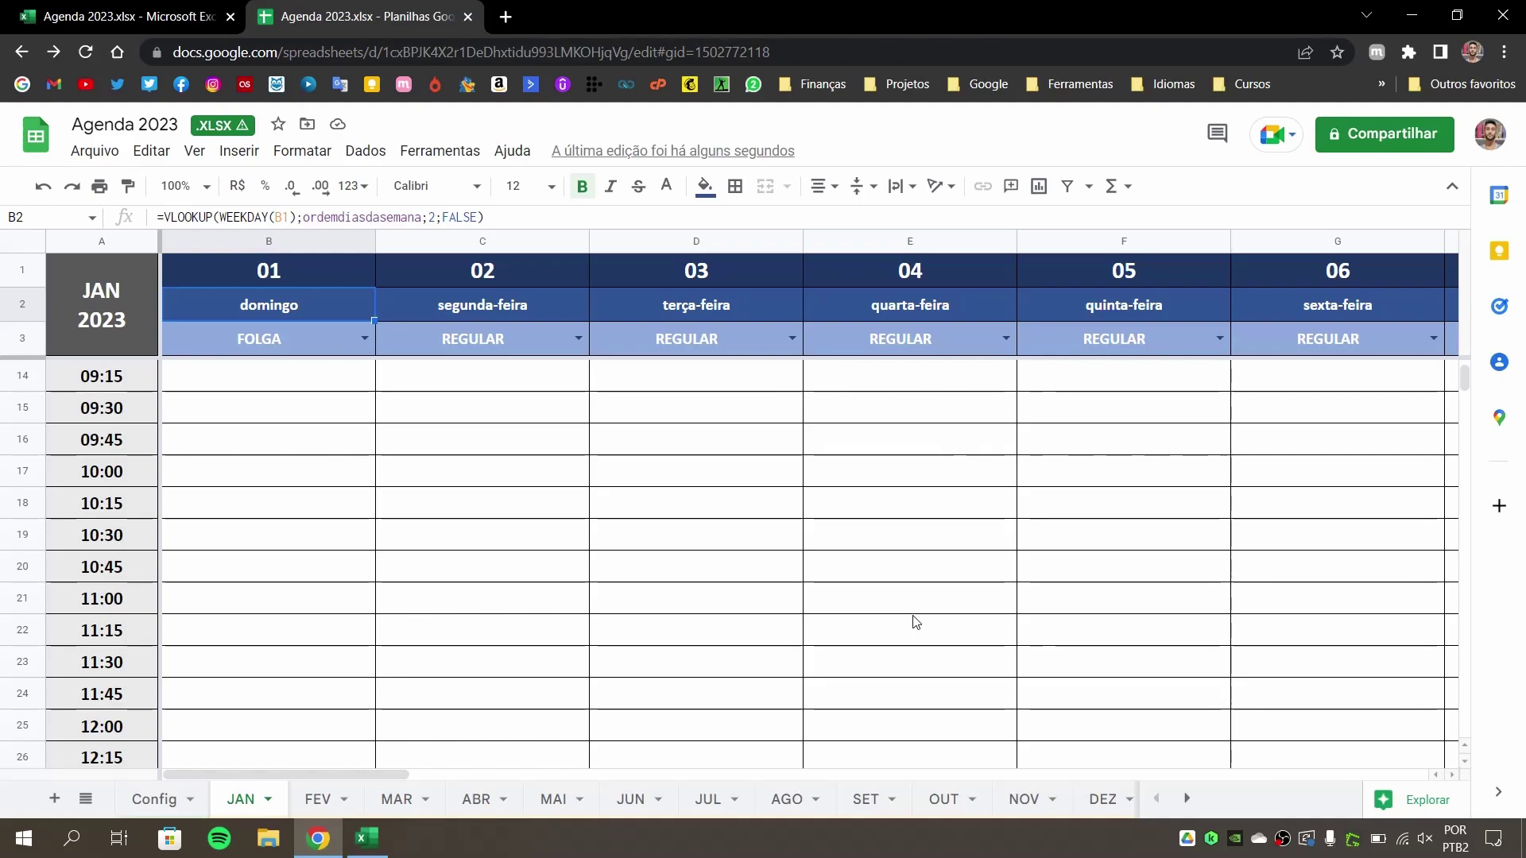
Switch to the desktop Excel workbook and look through its FEV, MAI and Config sheets
click(367, 838)
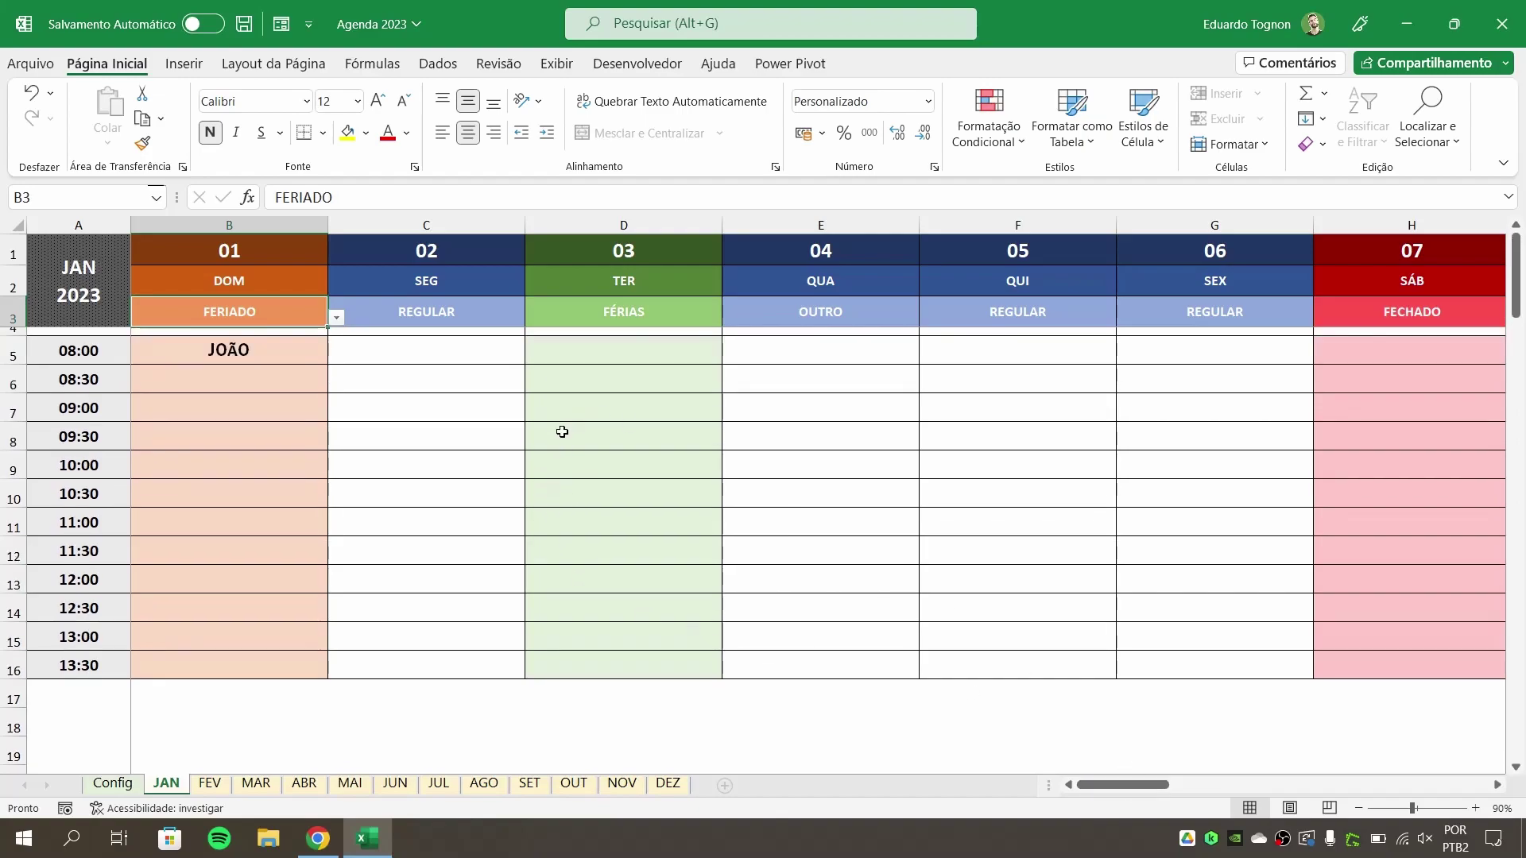
click(210, 784)
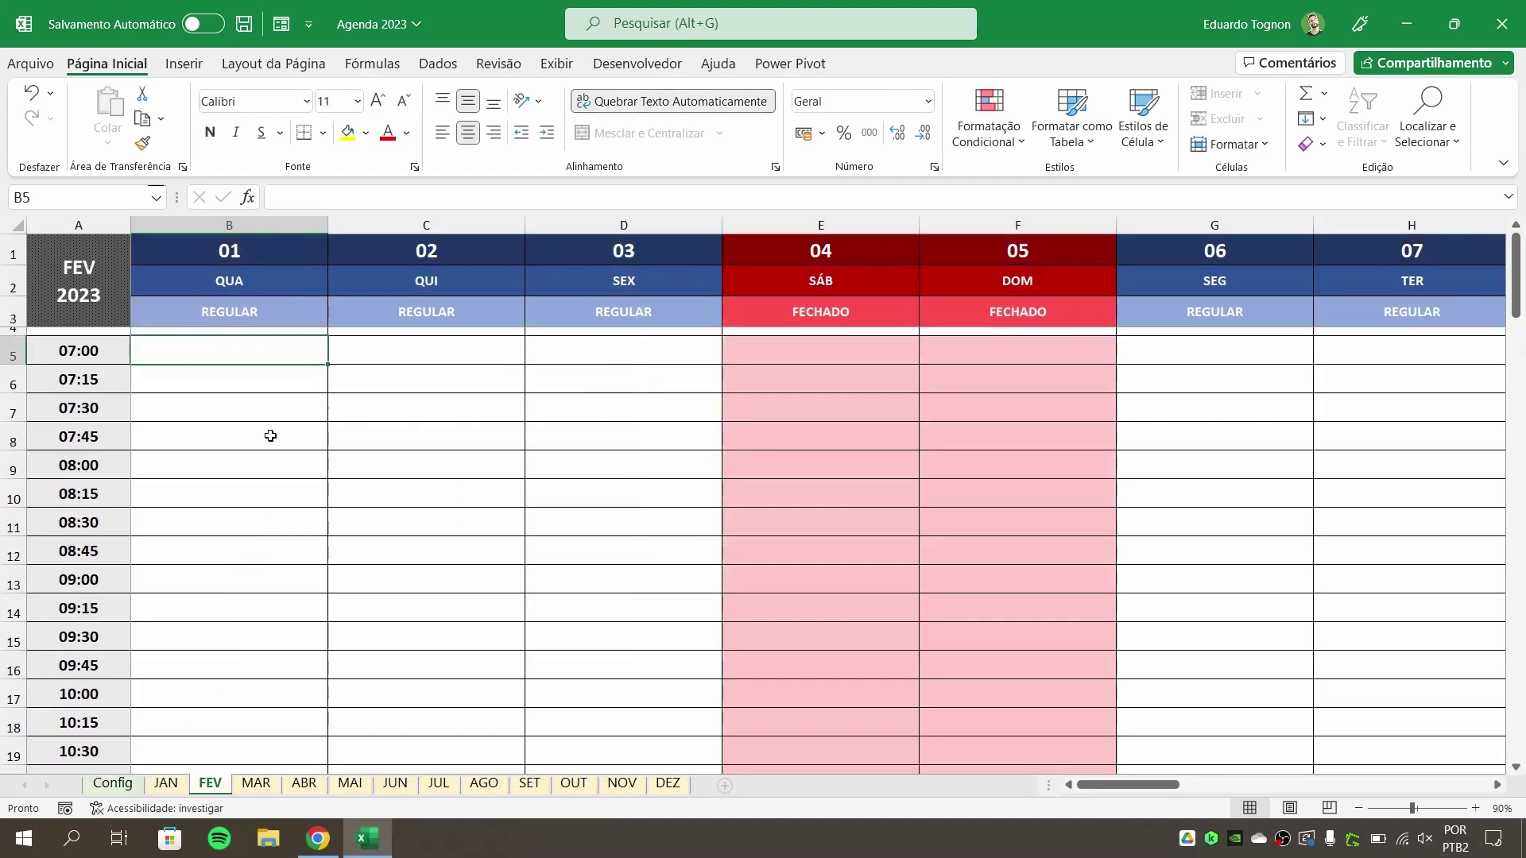
drag(1107, 786, 1281, 792)
click(361, 791)
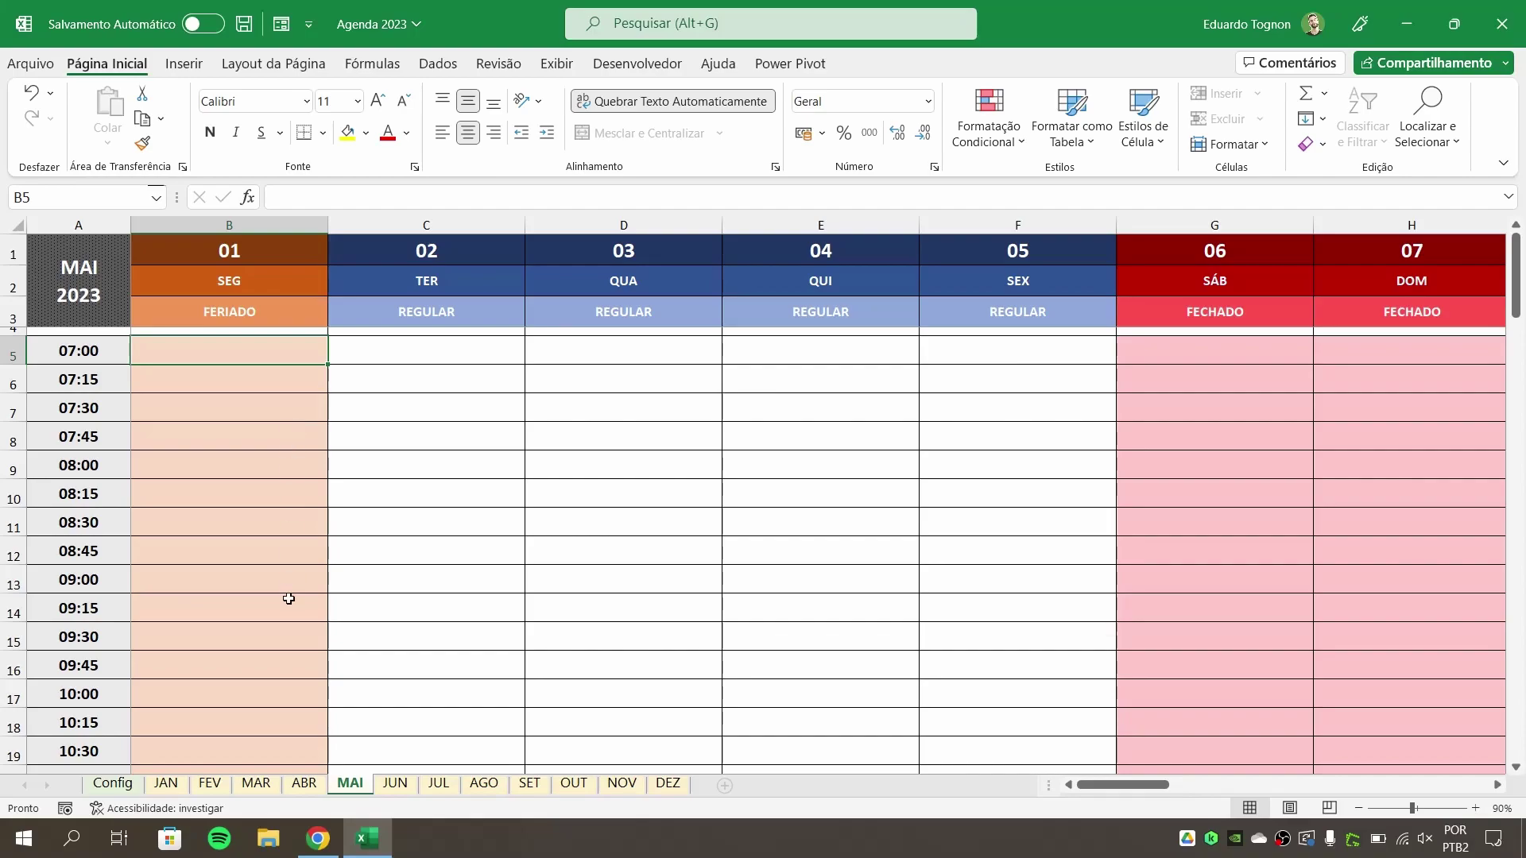
click(111, 782)
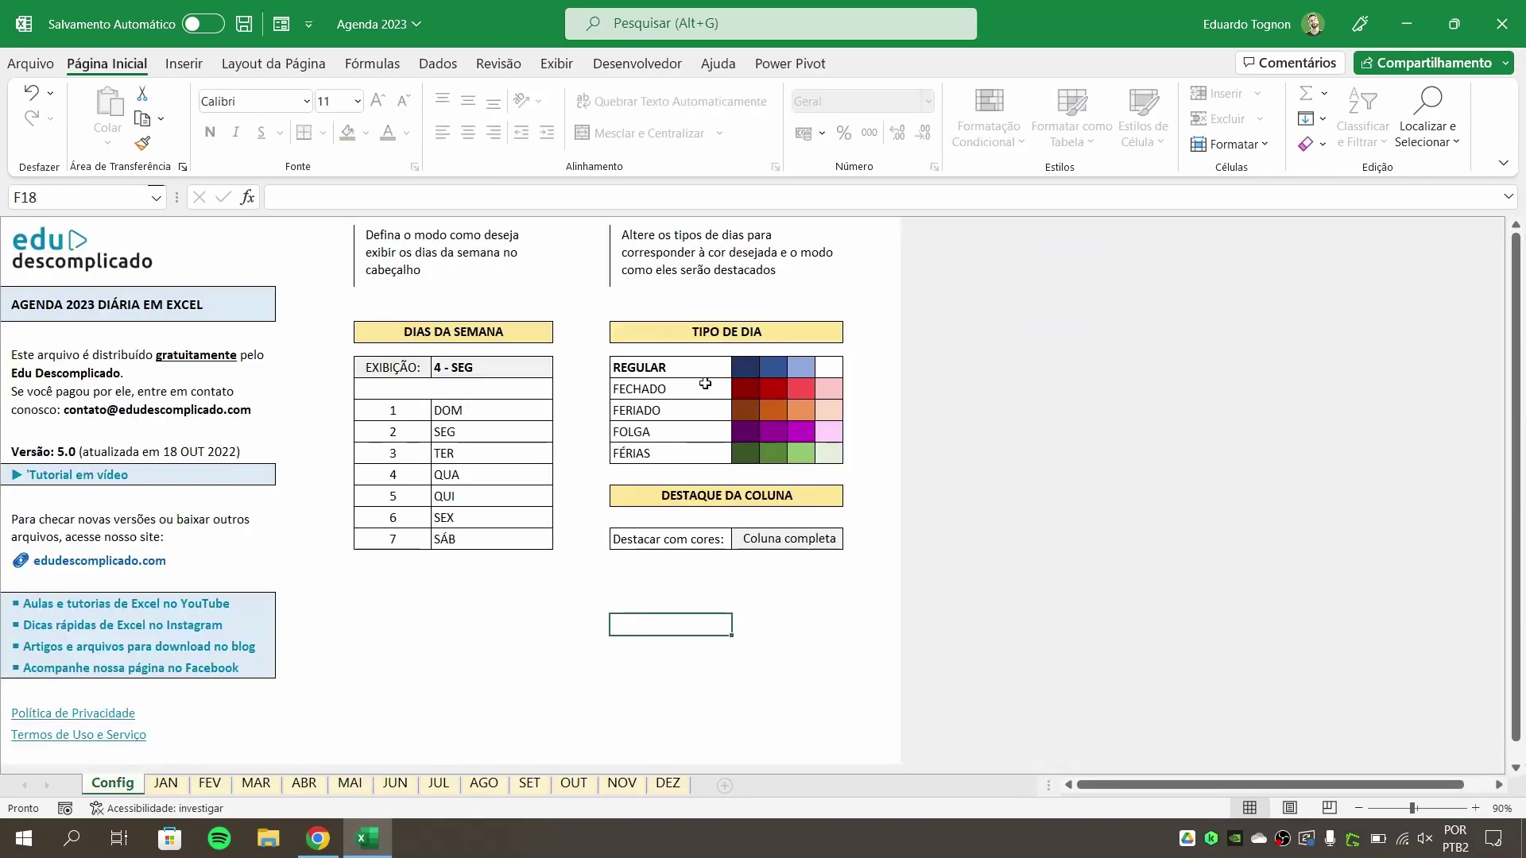